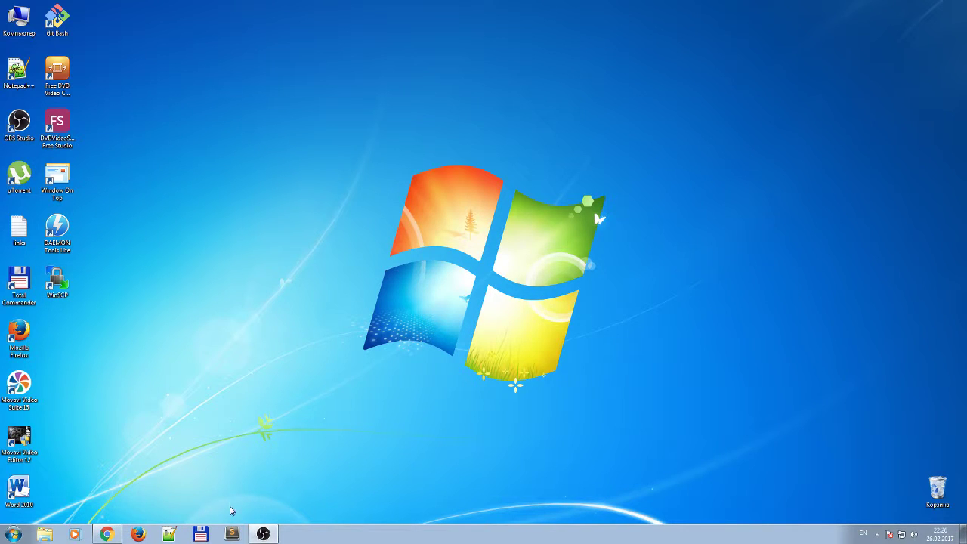
Restore the Chrome window showing the HackWare.ru web server installation article.
{"action": "left_click", "coordinate": [107, 534]}
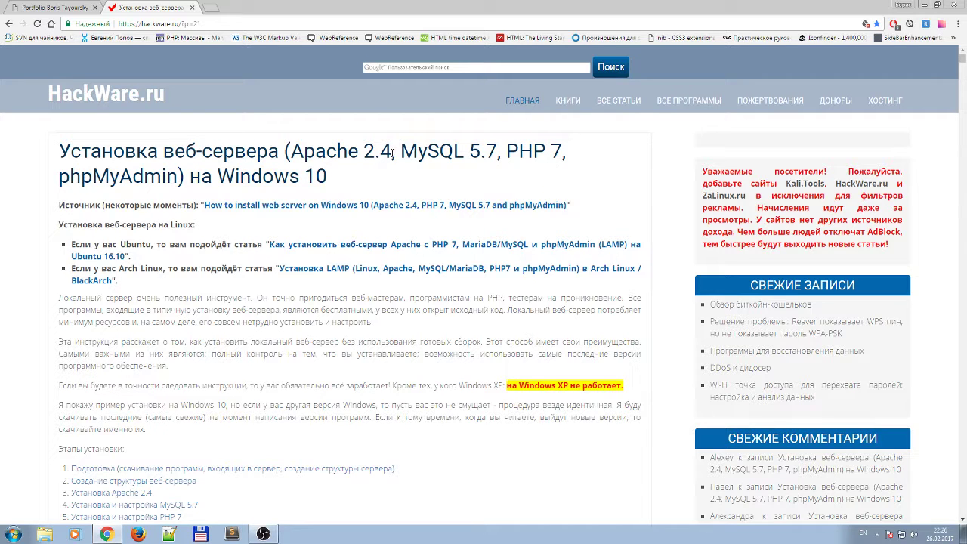
Highlight Apache 2.4, MySQL, PHP 7 and phpMyAdmin in the article title.
{"action": "left_click_drag", "start_coordinate": [391, 151], "coordinate": [300, 151]}
{"action": "left_click", "coordinate": [303, 151]}
{"action": "left_click_drag", "start_coordinate": [564, 152], "coordinate": [506, 151]}
{"action": "left_click_drag", "start_coordinate": [417, 152], "coordinate": [498, 152]}
{"action": "left_click", "coordinate": [494, 155]}
{"action": "left_click_drag", "start_coordinate": [178, 176], "coordinate": [70, 178]}
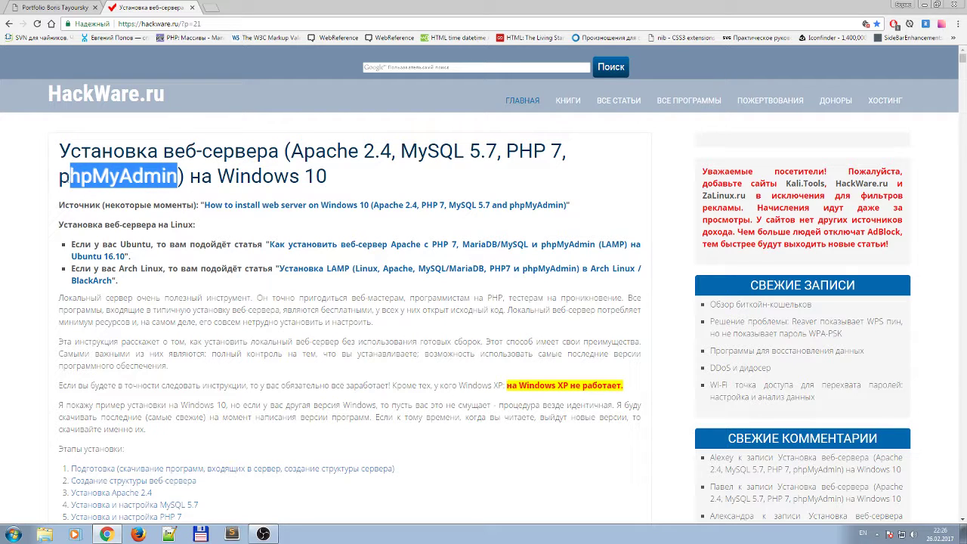
{"action": "left_click", "coordinate": [136, 176]}
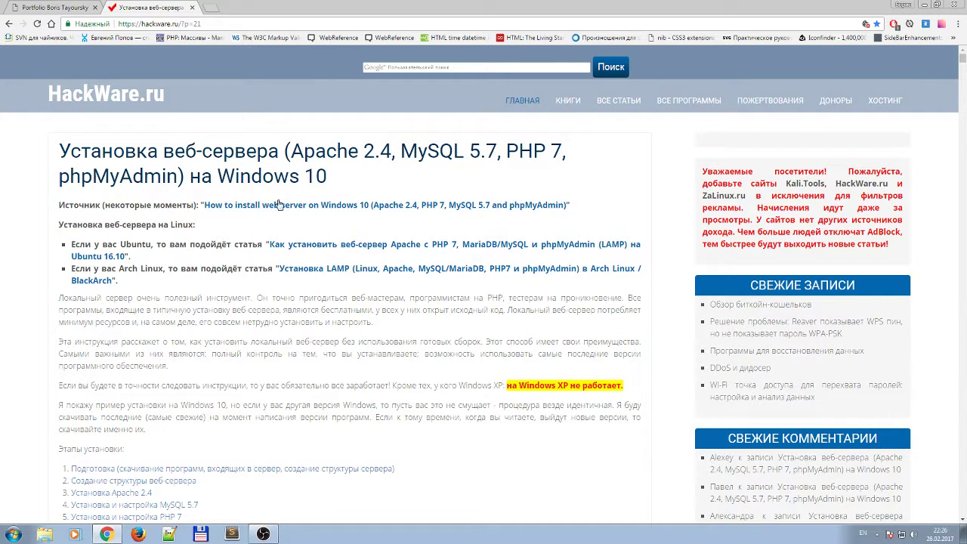
Note the Windows XP warning, then open the English source article link in a new tab.
{"action": "scroll", "coordinate": [355, 285], "scroll_direction": "down", "scroll_amount": 2}
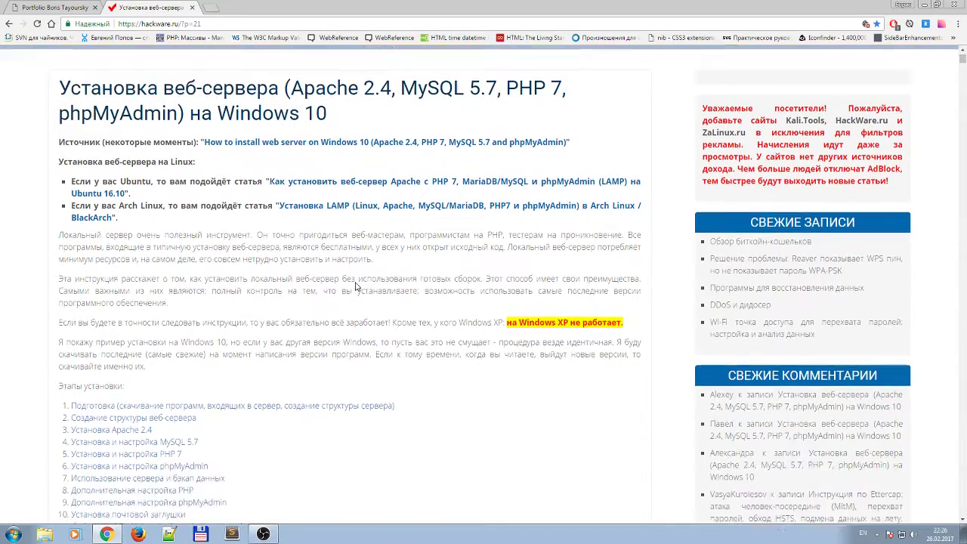
{"action": "scroll", "coordinate": [355, 286], "scroll_direction": "down", "scroll_amount": 2}
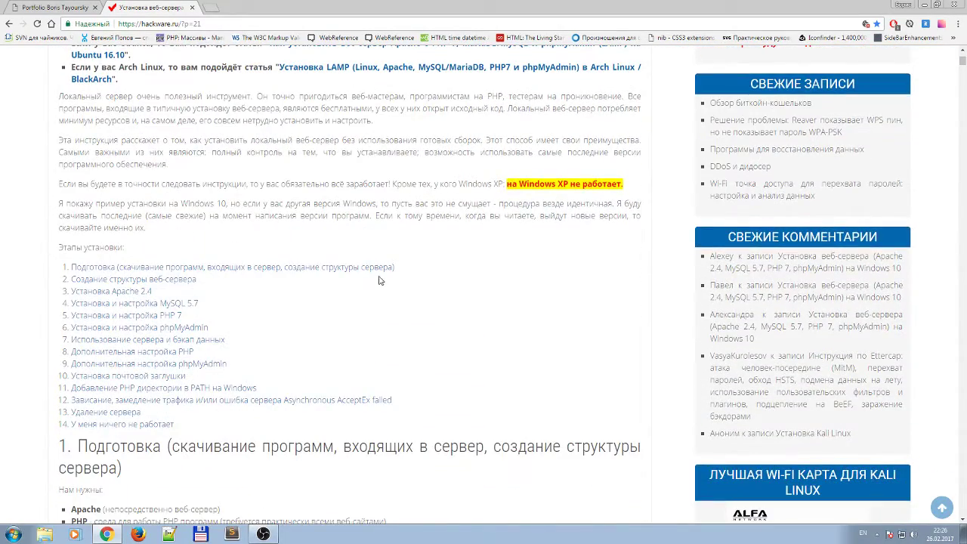
{"action": "left_click_drag", "start_coordinate": [510, 185], "coordinate": [605, 185]}
{"action": "left_click", "coordinate": [595, 185]}
{"action": "scroll", "coordinate": [492, 303], "scroll_direction": "up", "scroll_amount": 3}
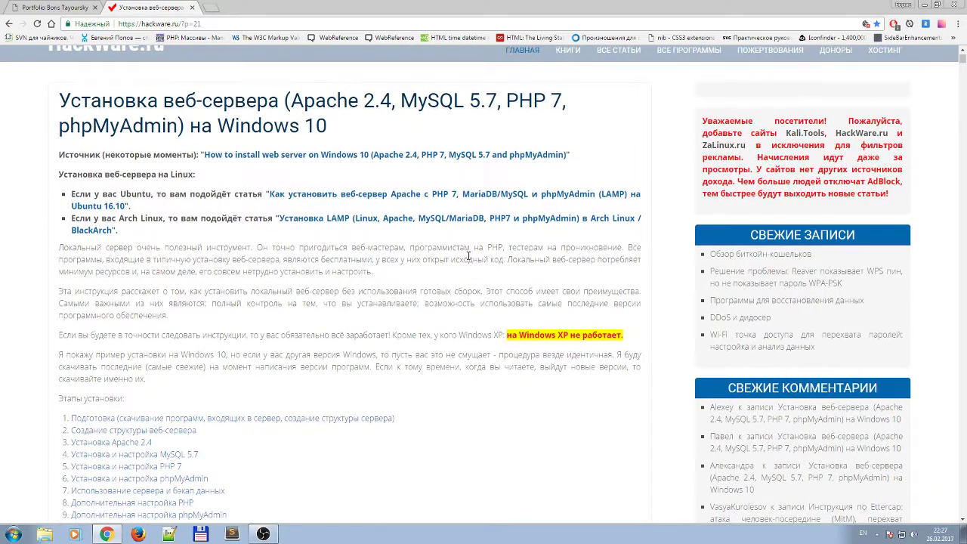
{"action": "right_click", "coordinate": [261, 156]}
{"action": "left_click", "coordinate": [286, 136]}
Browse the miloserdov.org guide's Apache and httpd.conf steps, then return to the HackWare.ru tab.
{"action": "left_click", "coordinate": [245, 6]}
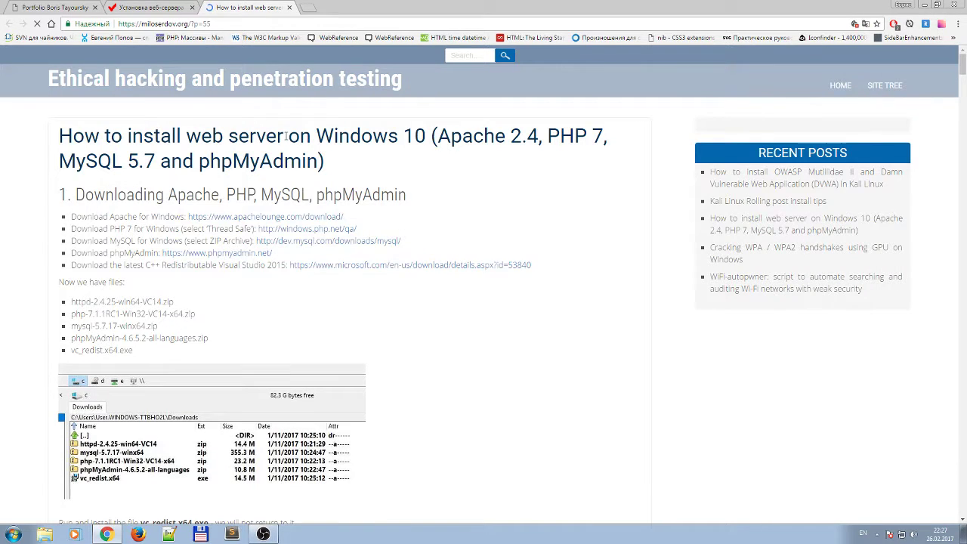
{"action": "scroll", "coordinate": [530, 311], "scroll_direction": "down", "scroll_amount": 7}
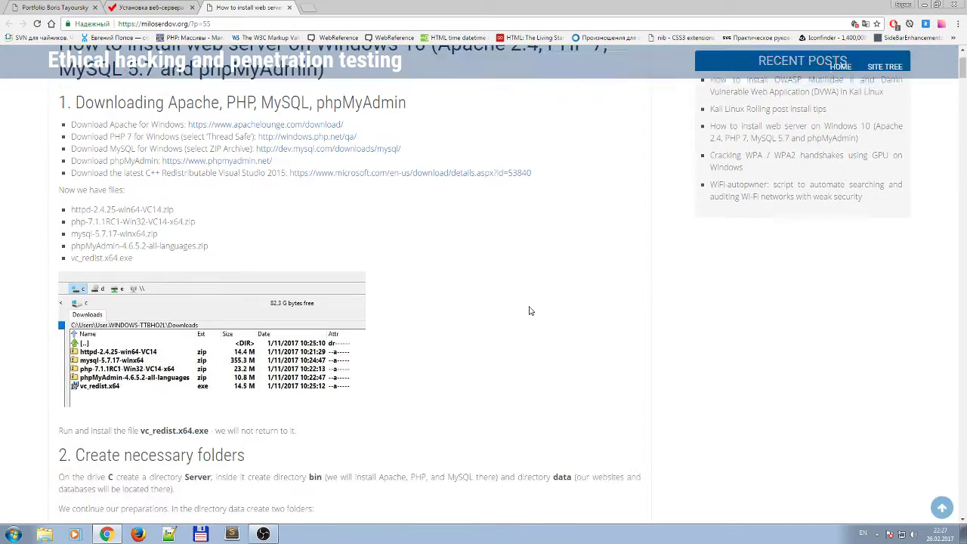
{"action": "scroll", "coordinate": [529, 311], "scroll_direction": "down", "scroll_amount": 7}
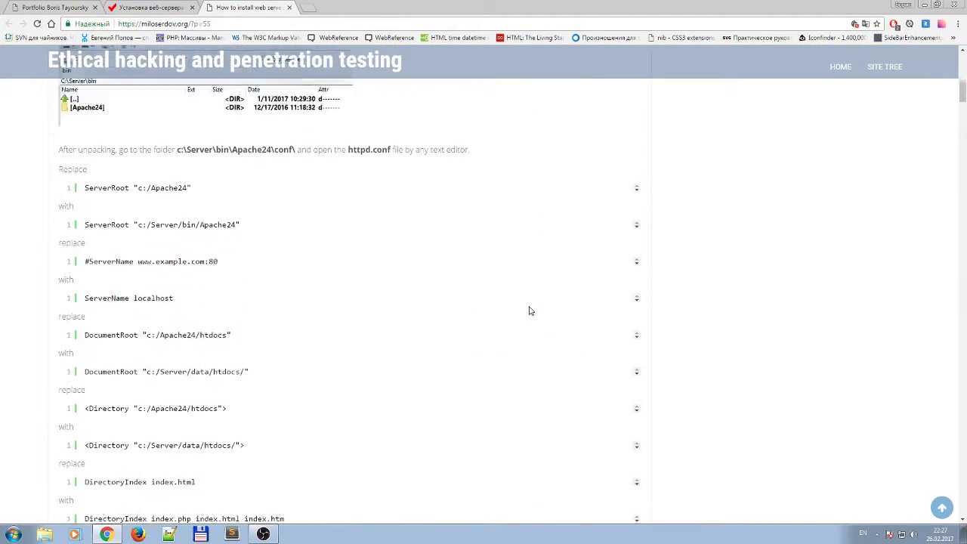
{"action": "scroll", "coordinate": [530, 311], "scroll_direction": "down", "scroll_amount": 4}
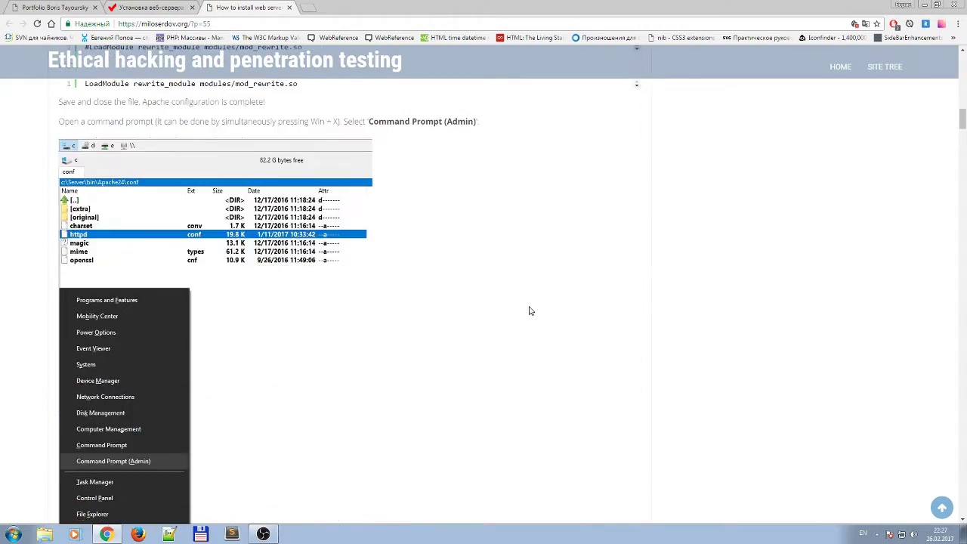
{"action": "scroll", "coordinate": [530, 311], "scroll_direction": "up", "scroll_amount": 7}
{"action": "scroll", "coordinate": [529, 311], "scroll_direction": "down", "scroll_amount": 4}
{"action": "scroll", "coordinate": [529, 310], "scroll_direction": "down", "scroll_amount": 9}
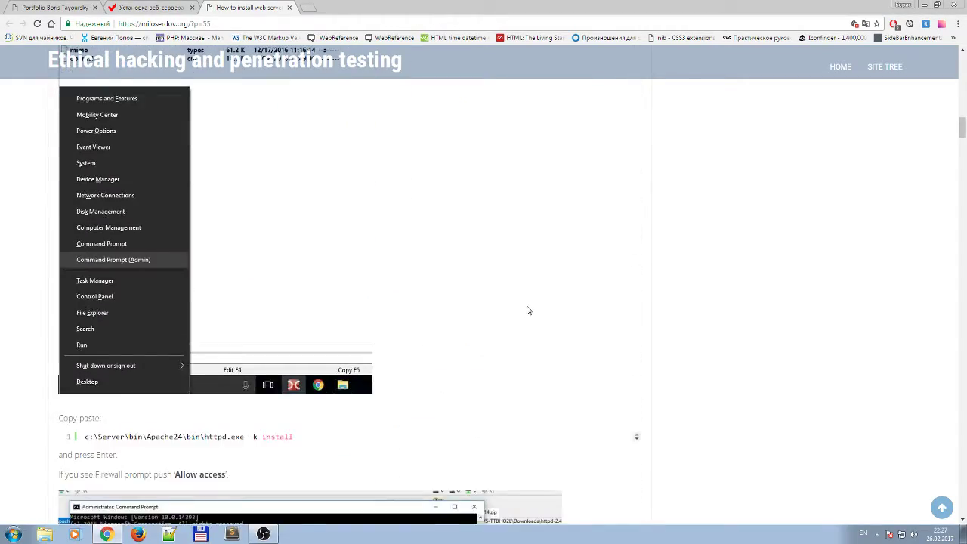
{"action": "scroll", "coordinate": [528, 311], "scroll_direction": "down", "scroll_amount": 3}
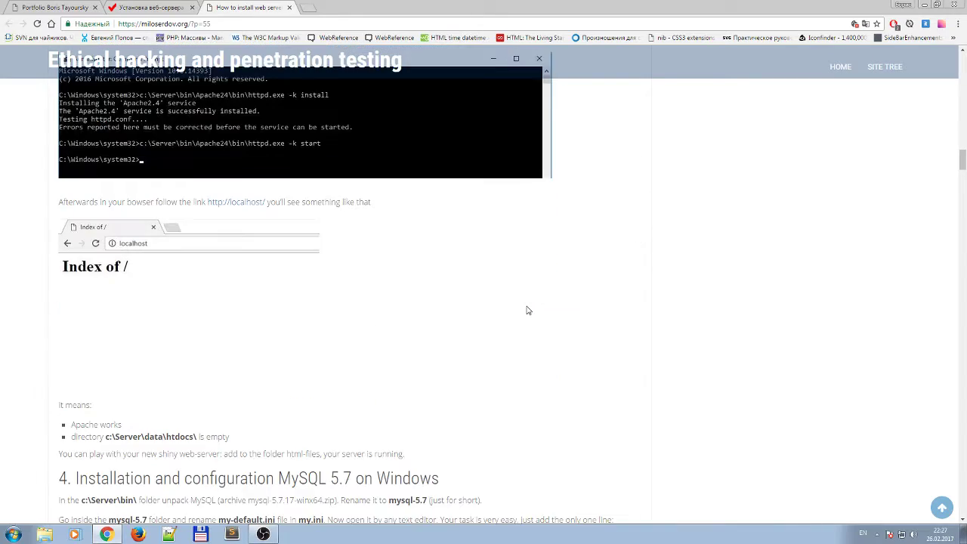
{"action": "scroll", "coordinate": [527, 309], "scroll_direction": "up", "scroll_amount": 10}
{"action": "scroll", "coordinate": [320, 159], "scroll_direction": "up", "scroll_amount": 3}
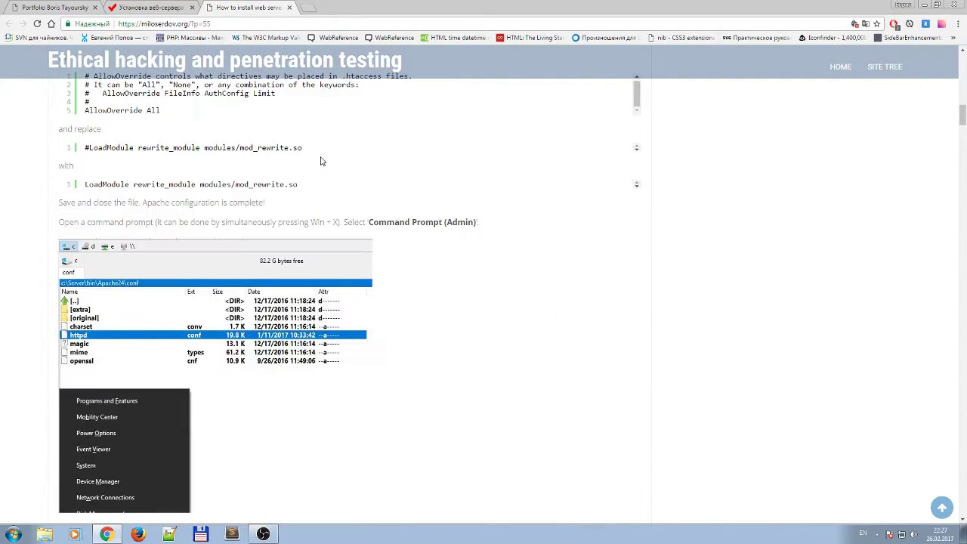
{"action": "scroll", "coordinate": [319, 160], "scroll_direction": "up", "scroll_amount": 4}
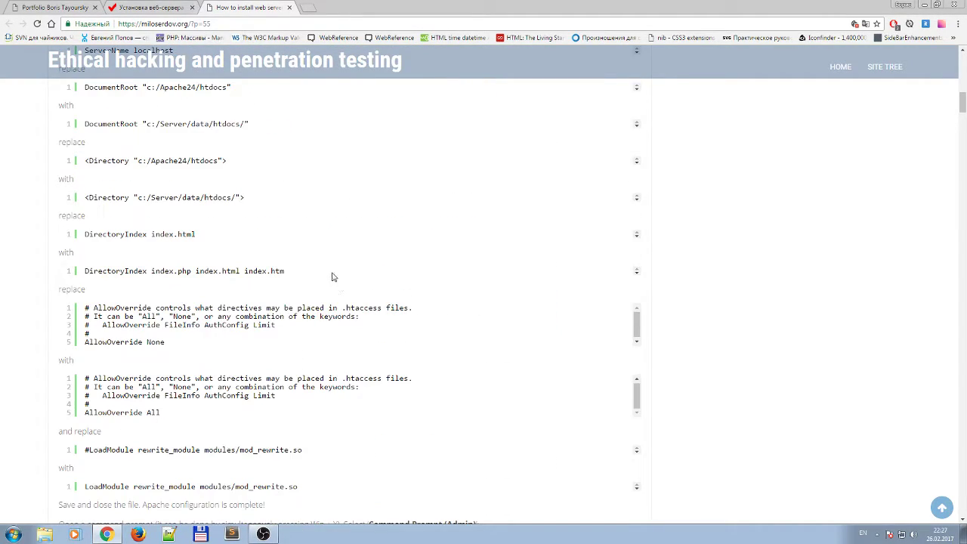
{"action": "scroll", "coordinate": [332, 278], "scroll_direction": "up", "scroll_amount": 5}
{"action": "left_click", "coordinate": [161, 7]}
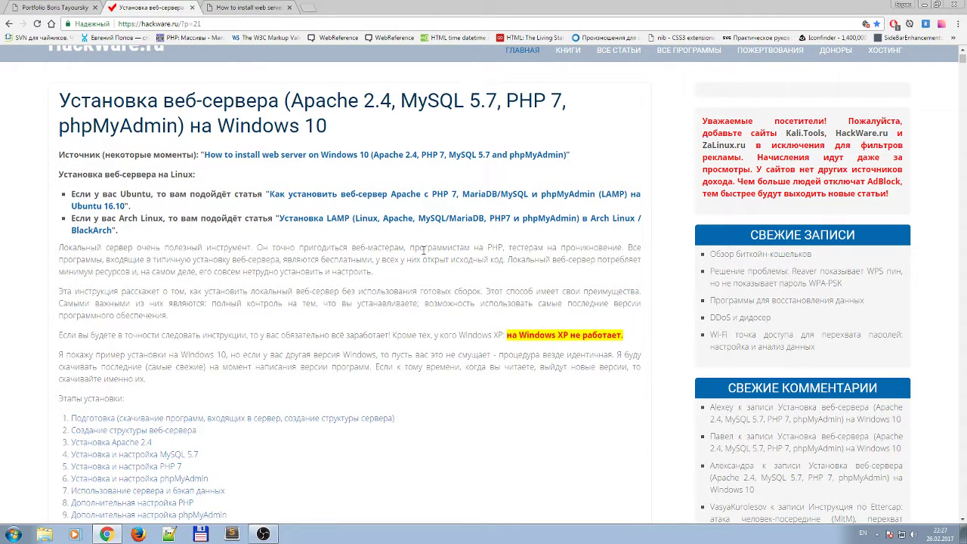
{"action": "scroll", "coordinate": [308, 276], "scroll_direction": "down", "scroll_amount": 1}
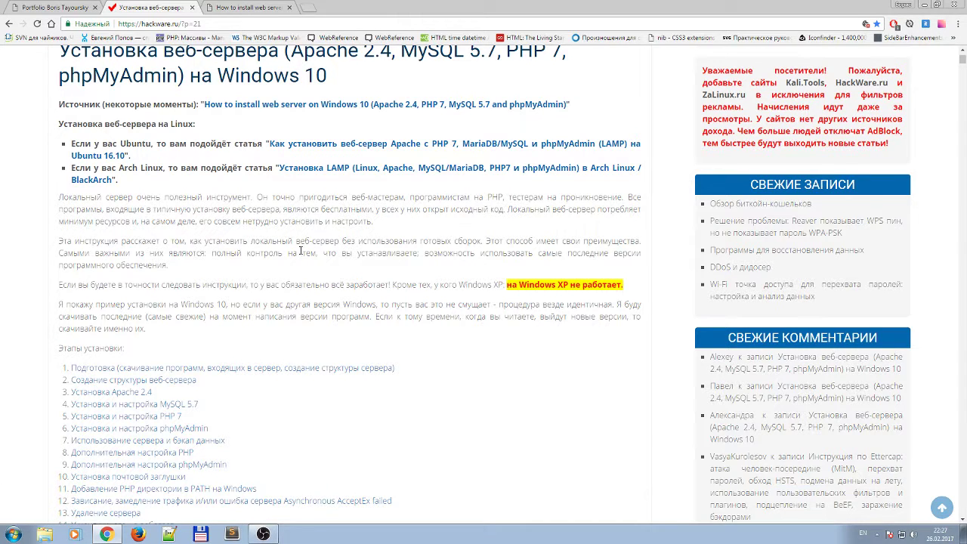
{"action": "scroll", "coordinate": [301, 252], "scroll_direction": "up", "scroll_amount": 1}
{"action": "left_click_drag", "start_coordinate": [290, 100], "coordinate": [393, 102]}
{"action": "left_click_drag", "start_coordinate": [505, 100], "coordinate": [563, 101]}
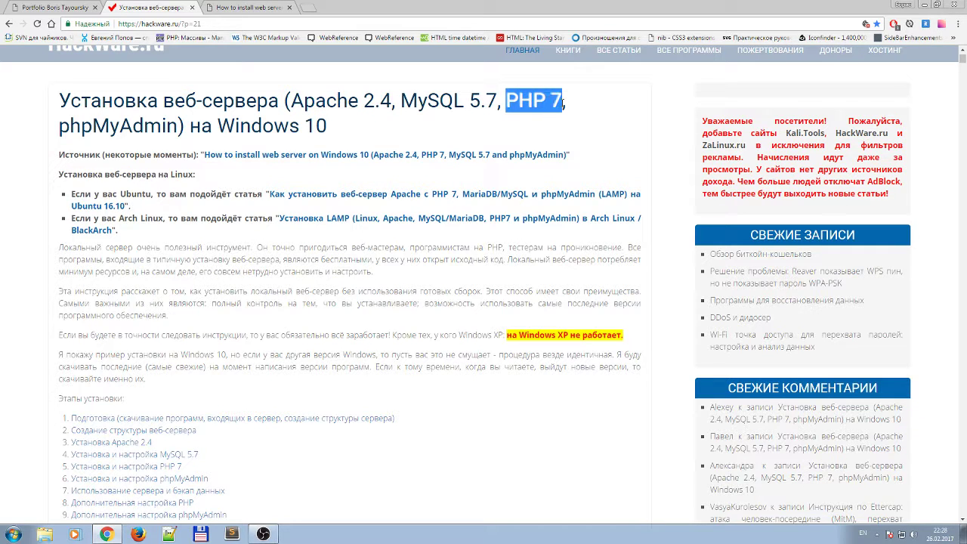
{"action": "left_click", "coordinate": [520, 113]}
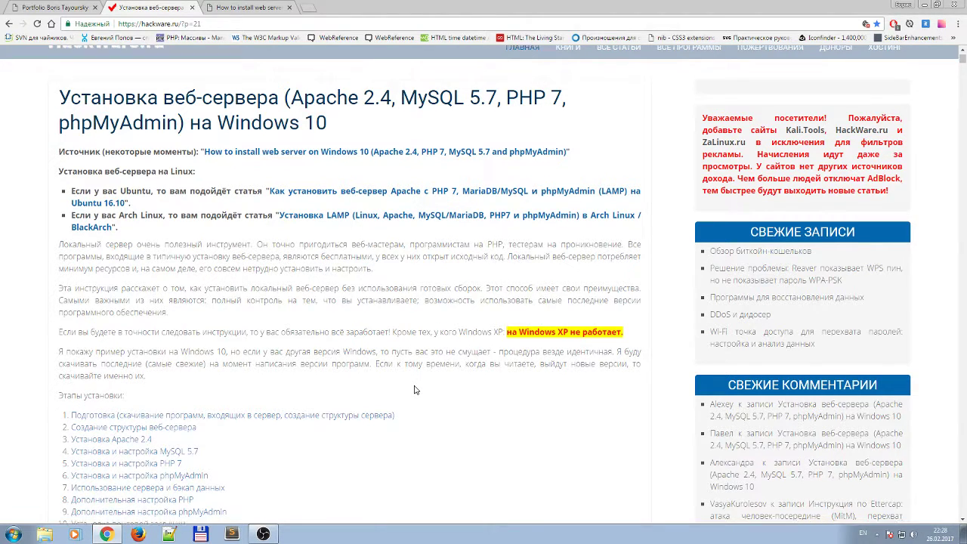
{"action": "scroll", "coordinate": [414, 390], "scroll_direction": "down", "scroll_amount": 1}
{"action": "scroll", "coordinate": [414, 390], "scroll_direction": "up", "scroll_amount": 1}
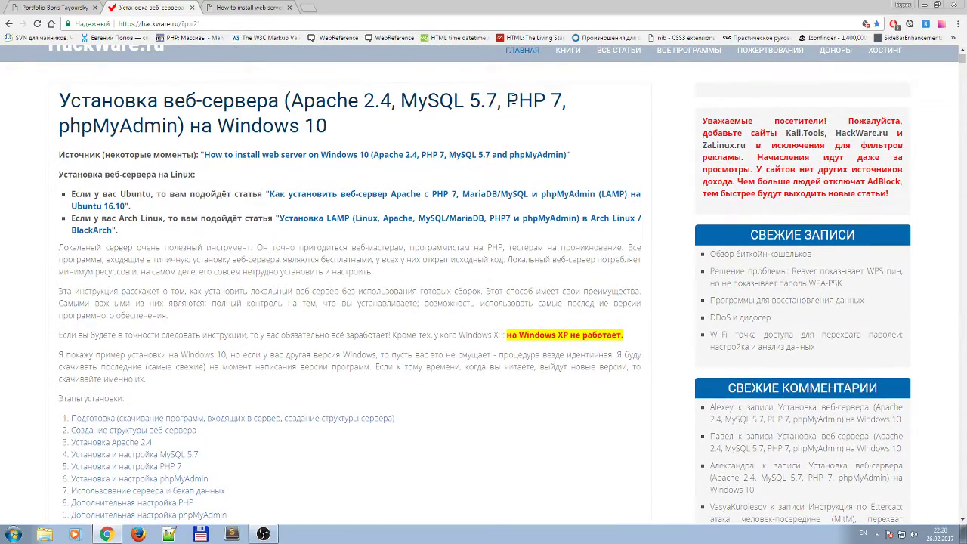
{"action": "left_click_drag", "start_coordinate": [506, 98], "coordinate": [539, 99]}
{"action": "left_click", "coordinate": [539, 98]}
{"action": "scroll", "coordinate": [442, 347], "scroll_direction": "down", "scroll_amount": 3}
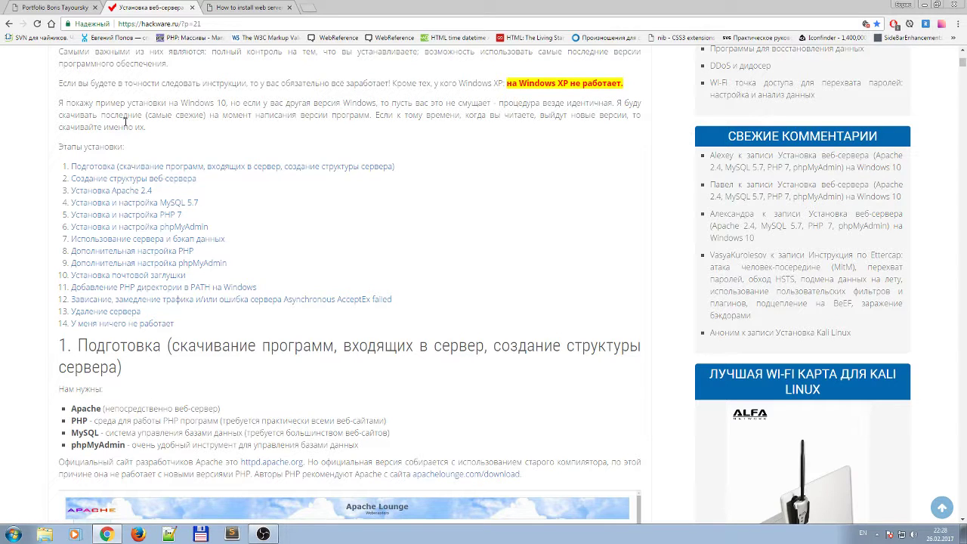
Scroll to the list of needed components and mark PHP.
{"action": "scroll", "coordinate": [192, 293], "scroll_direction": "down", "scroll_amount": 2}
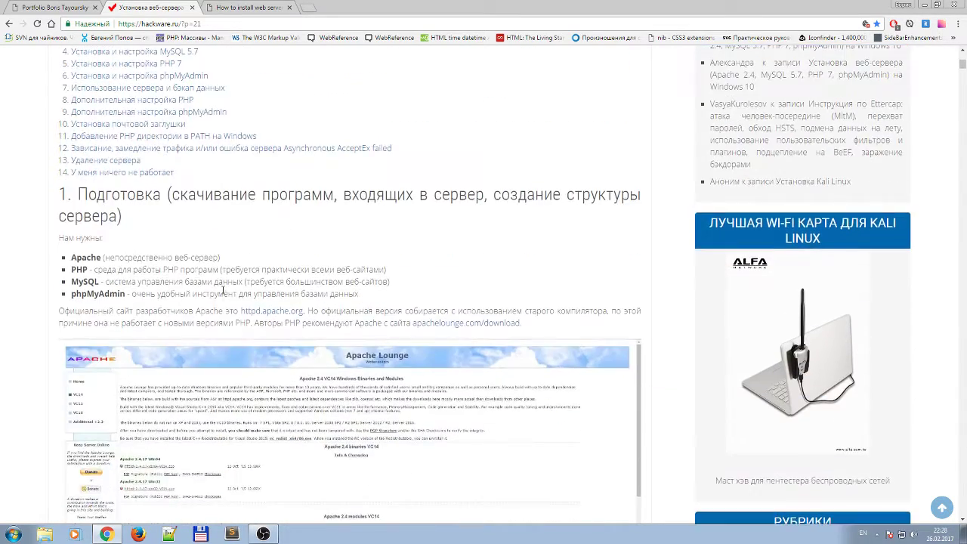
{"action": "scroll", "coordinate": [239, 291], "scroll_direction": "down", "scroll_amount": 1}
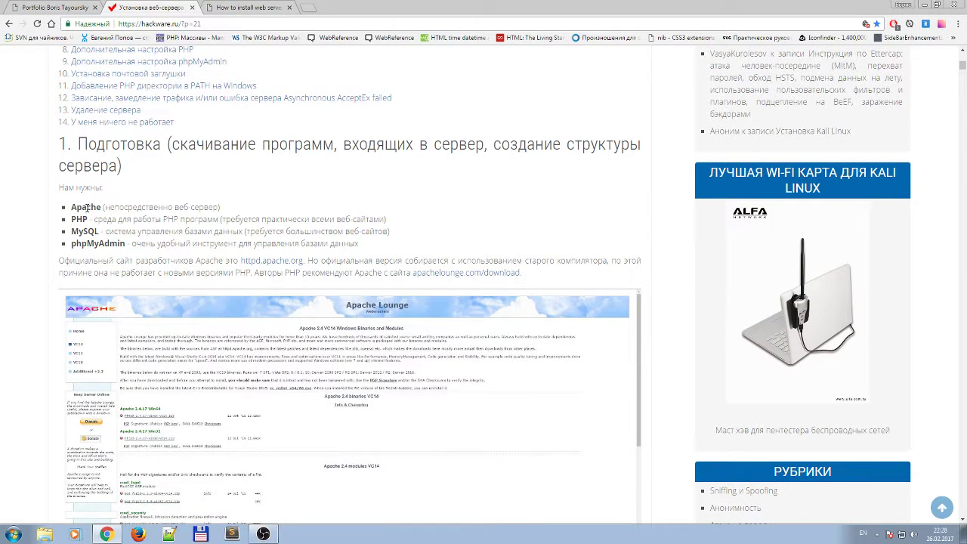
{"action": "left_click_drag", "start_coordinate": [76, 219], "coordinate": [83, 219]}
Open the apachelounge.com/download link in a new tab and keep reading the article.
{"action": "right_click", "coordinate": [476, 276]}
{"action": "left_click", "coordinate": [492, 281]}
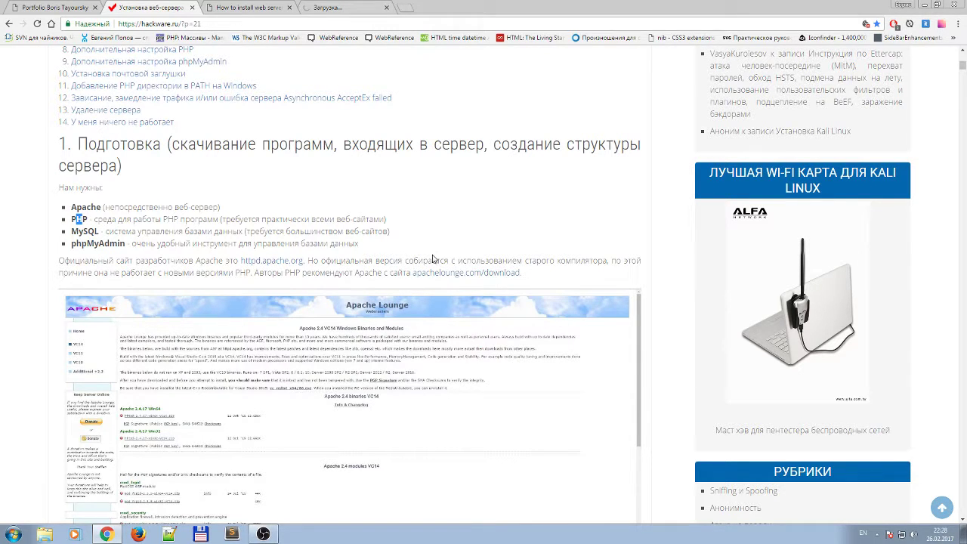
{"action": "scroll", "coordinate": [446, 303], "scroll_direction": "down", "scroll_amount": 1}
{"action": "scroll", "coordinate": [453, 310], "scroll_direction": "down", "scroll_amount": 4}
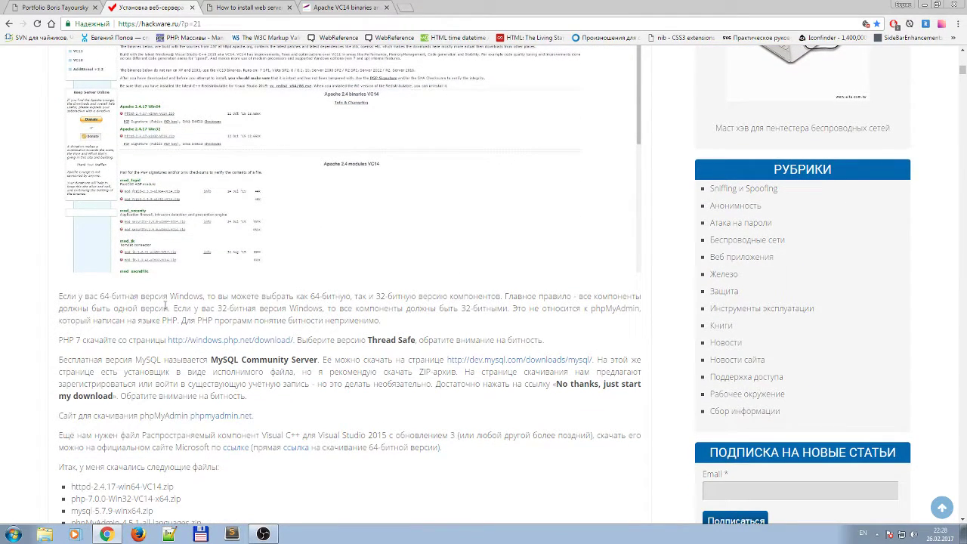
{"action": "scroll", "coordinate": [320, 313], "scroll_direction": "down", "scroll_amount": 1}
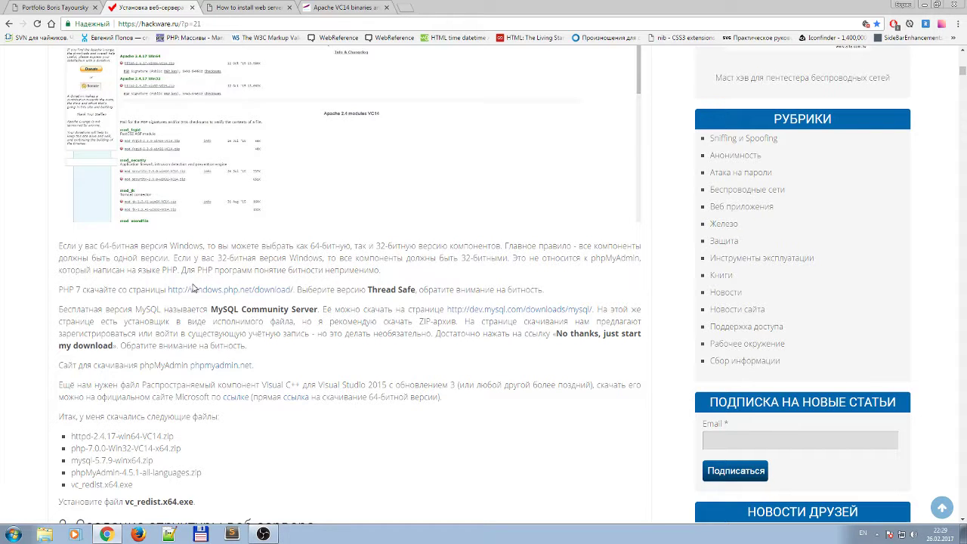
{"action": "scroll", "coordinate": [205, 294], "scroll_direction": "down", "scroll_amount": 1}
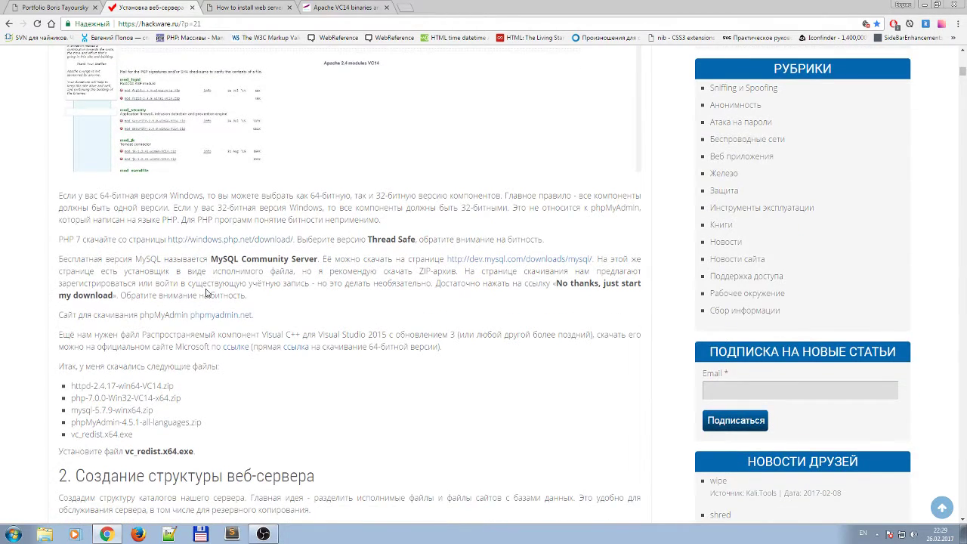
{"action": "scroll", "coordinate": [207, 293], "scroll_direction": "down", "scroll_amount": 1}
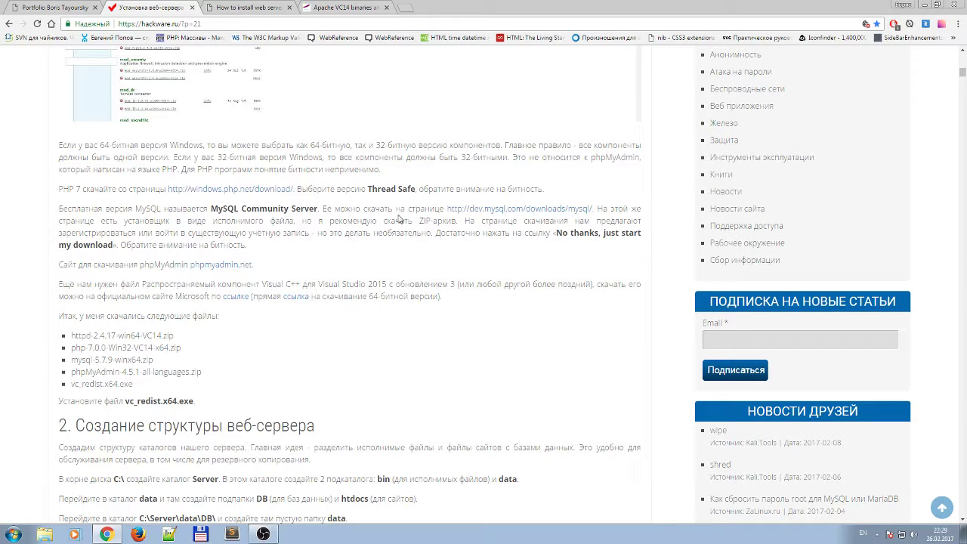
Open the PHP for Windows download link in a new tab.
{"action": "right_click", "coordinate": [279, 192]}
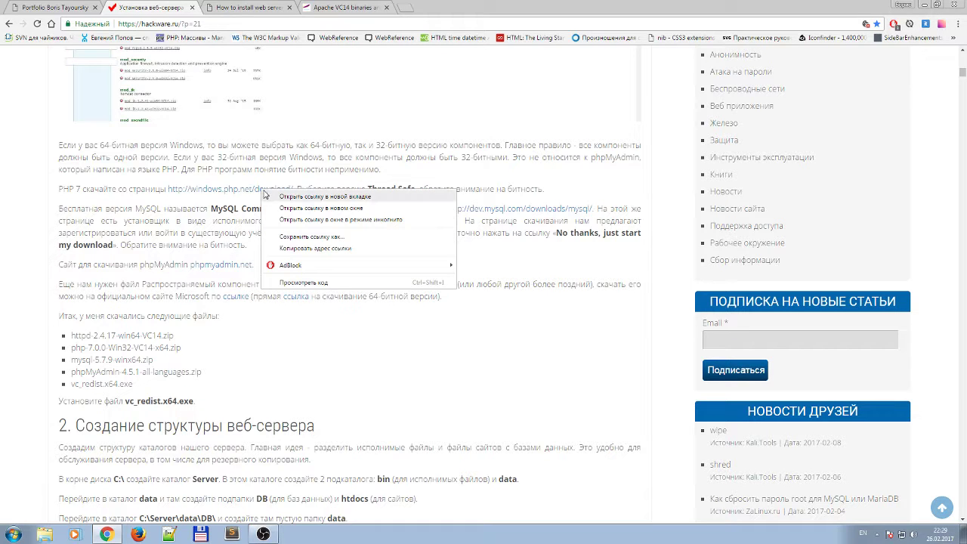
{"action": "left_click", "coordinate": [277, 199]}
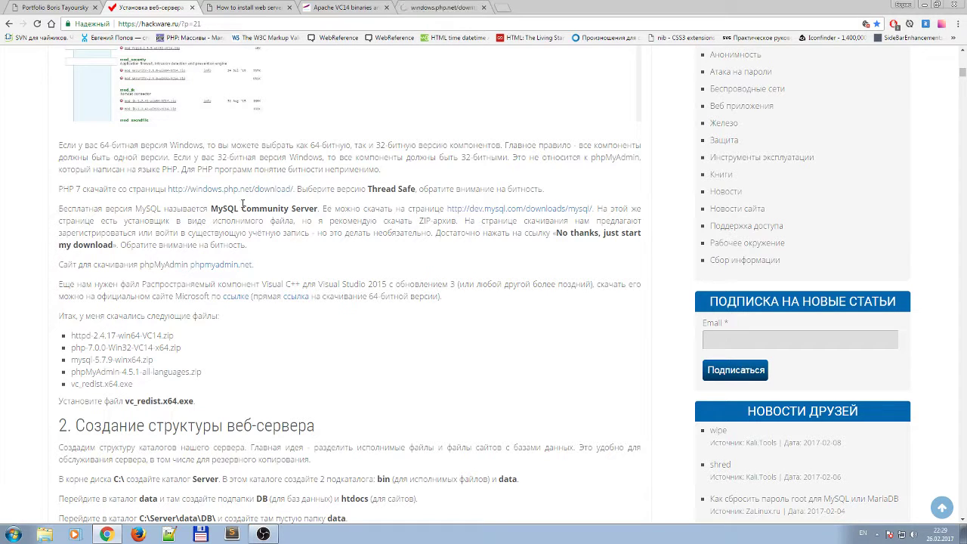
{"action": "scroll", "coordinate": [215, 312], "scroll_direction": "down", "scroll_amount": 1}
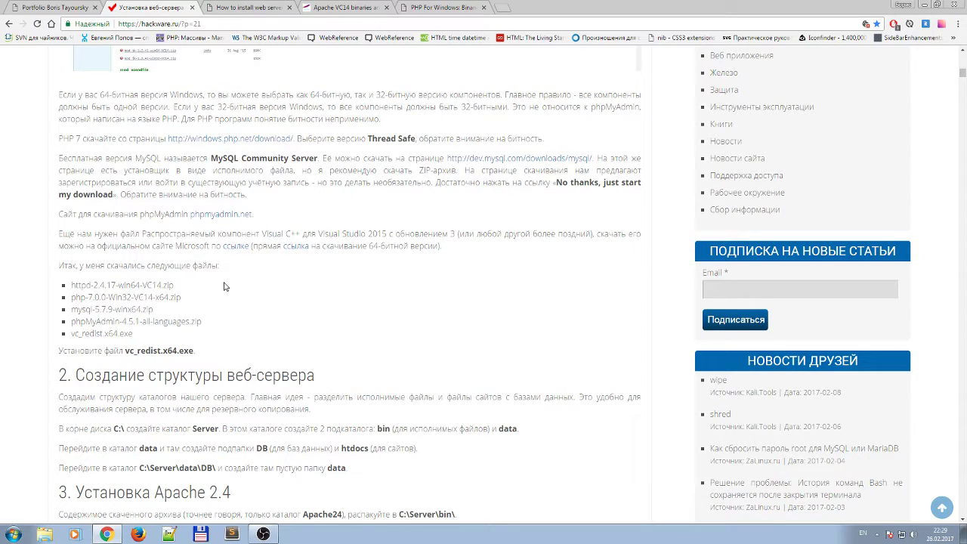
{"action": "scroll", "coordinate": [227, 285], "scroll_direction": "down", "scroll_amount": 1}
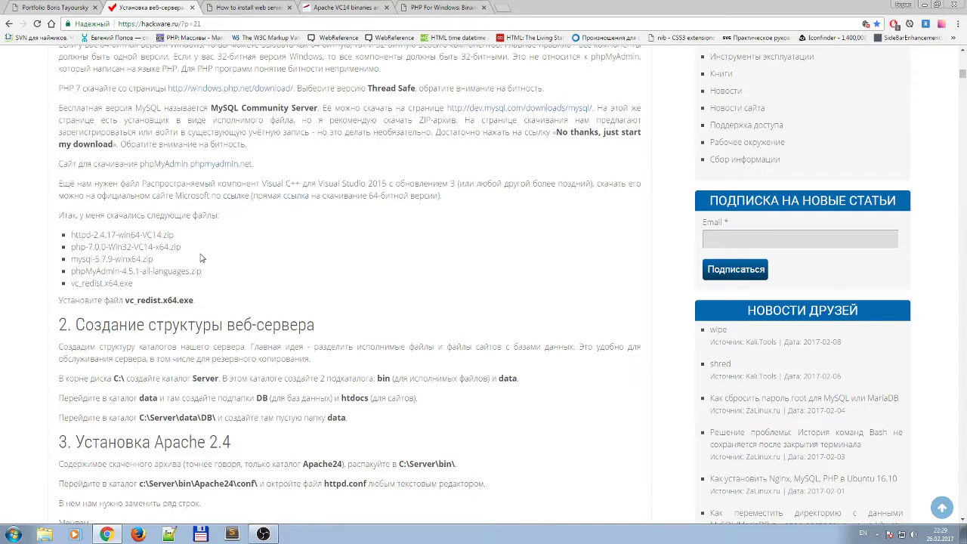
Select the full file name vc_redist.x64.exe in the install-this-file sentence.
{"action": "mouse_move", "coordinate": [136, 301]}
{"action": "left_mouse_down"}
{"action": "mouse_move", "coordinate": [185, 300]}
{"action": "mouse_move", "coordinate": [133, 300]}
{"action": "left_mouse_up"}
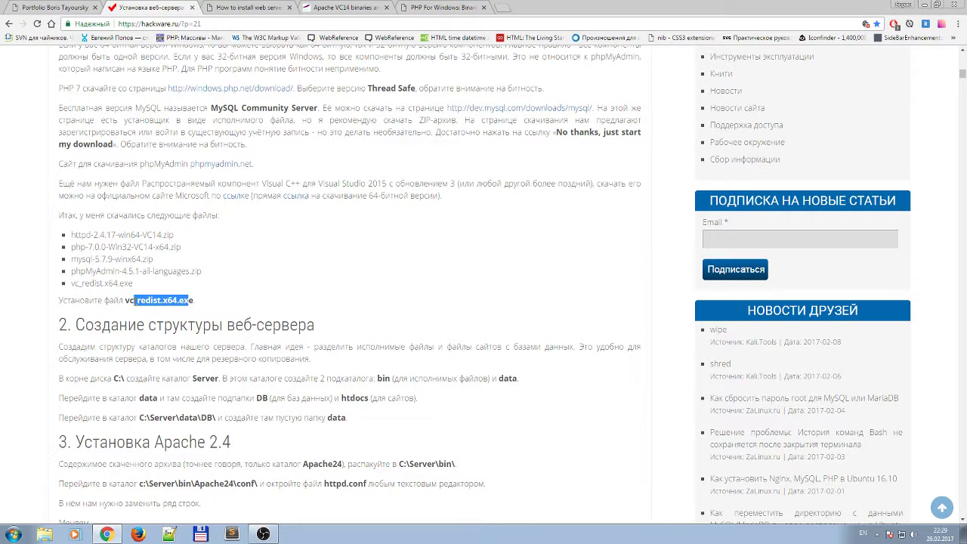
{"action": "left_click", "coordinate": [128, 301]}
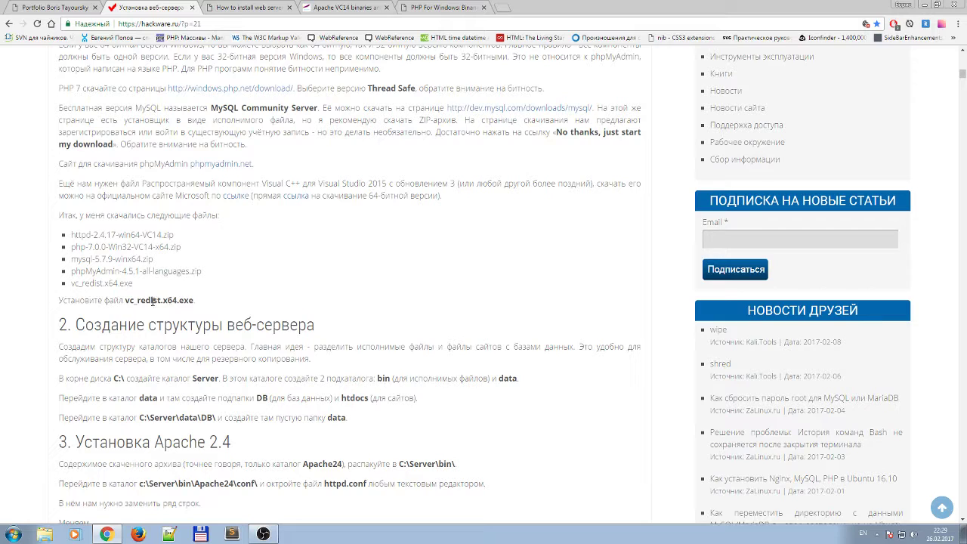
{"action": "mouse_move", "coordinate": [191, 300]}
{"action": "left_mouse_down"}
{"action": "mouse_move", "coordinate": [136, 300]}
{"action": "mouse_move", "coordinate": [178, 300]}
{"action": "left_mouse_up"}
{"action": "left_click", "coordinate": [138, 301]}
{"action": "left_click", "coordinate": [176, 301]}
{"action": "left_click", "coordinate": [186, 300]}
{"action": "left_click_drag", "start_coordinate": [138, 300], "coordinate": [173, 301]}
{"action": "left_click", "coordinate": [183, 301]}
{"action": "left_click_drag", "start_coordinate": [126, 300], "coordinate": [194, 300]}
{"action": "left_click", "coordinate": [248, 305]}
{"action": "scroll", "coordinate": [257, 325], "scroll_direction": "down", "scroll_amount": 1}
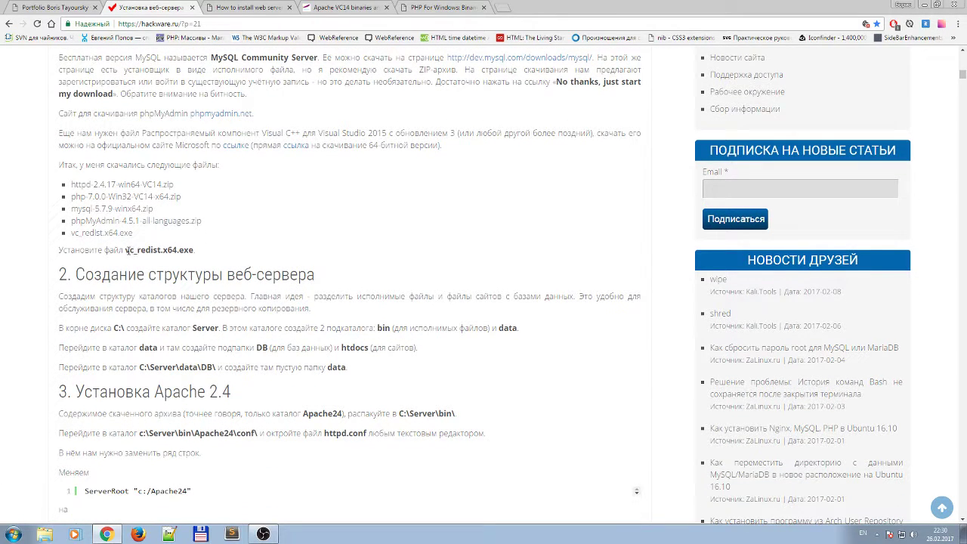
{"action": "left_click_drag", "start_coordinate": [125, 250], "coordinate": [197, 251]}
{"action": "key", "text": "ctrl+c"}
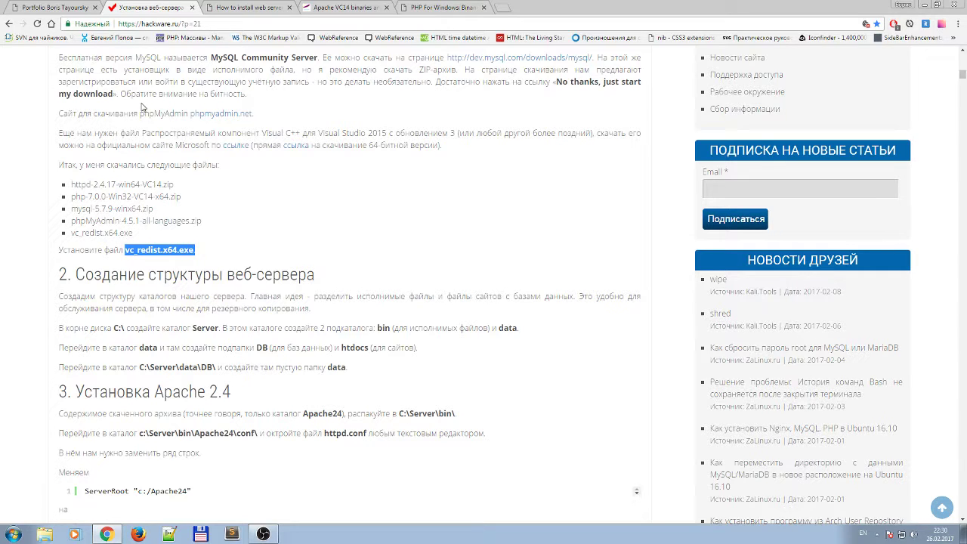
Search Google for 'vc_redist x64 exe для чего?' from the English tutorial tab.
{"action": "left_click", "coordinate": [252, 7]}
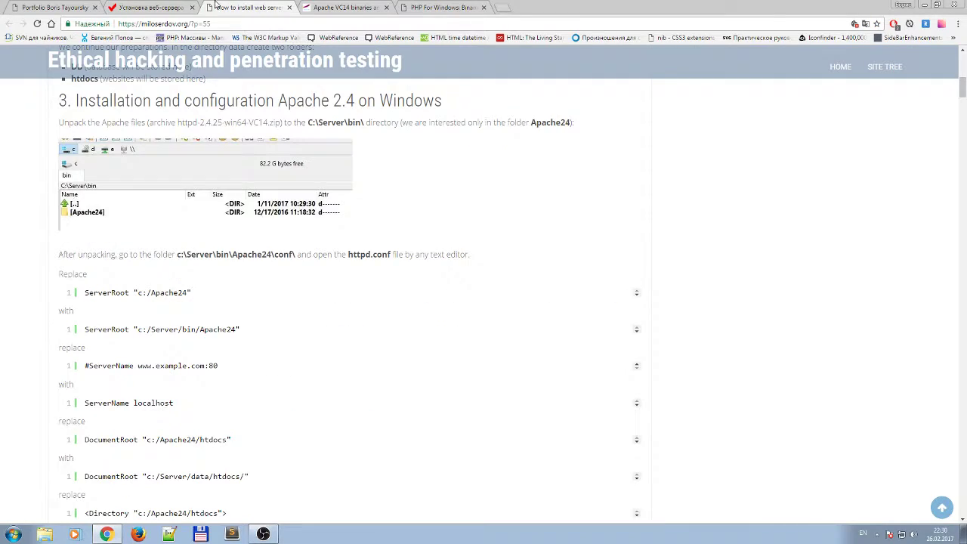
{"action": "left_click", "coordinate": [163, 7]}
{"action": "left_click", "coordinate": [250, 7]}
{"action": "left_click", "coordinate": [207, 25]}
{"action": "key", "text": "ctrl+v"}
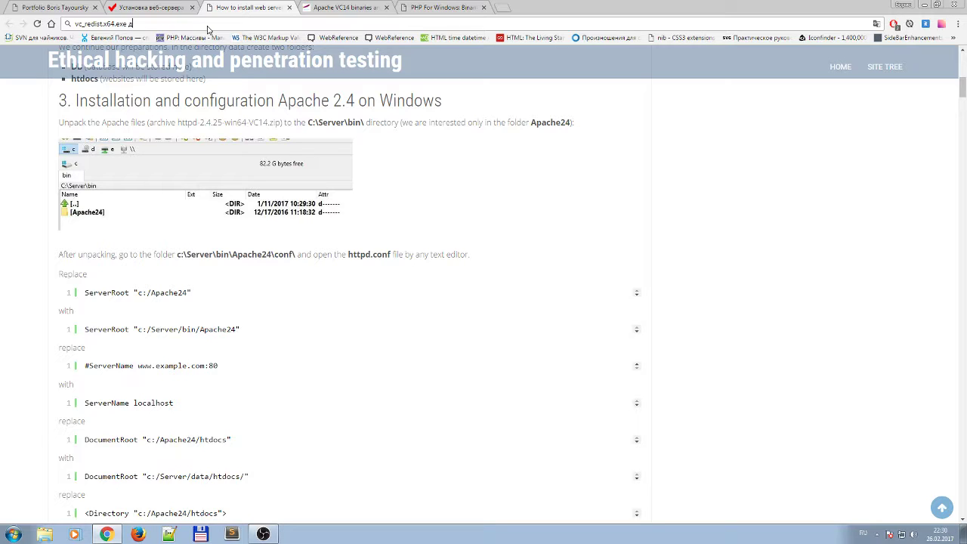
{"action": "type", "text": "для чего?"}
{"action": "key", "text": "Return"}
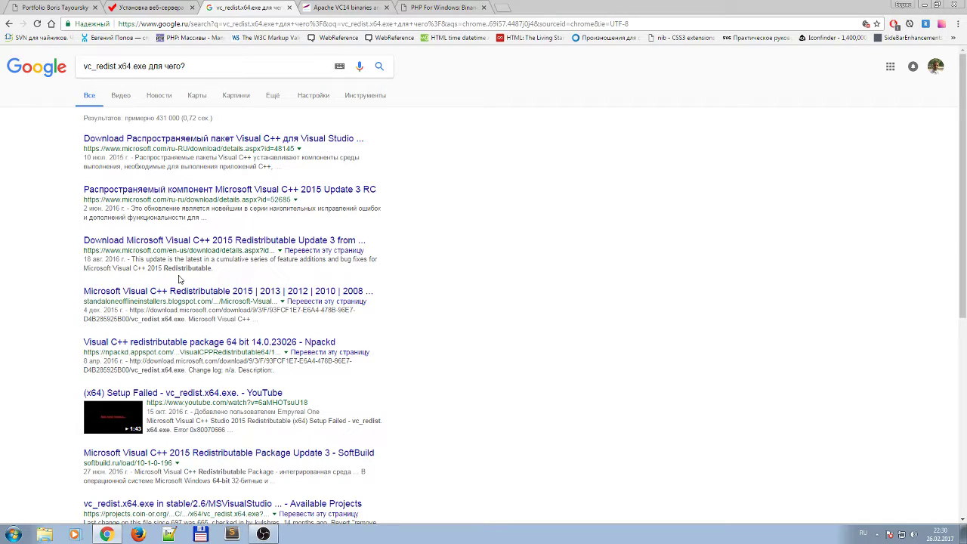
Refine the query to '…для чего нужно устанавливать' and accept the vcredist_x64 spelling.
{"action": "left_click", "coordinate": [196, 63]}
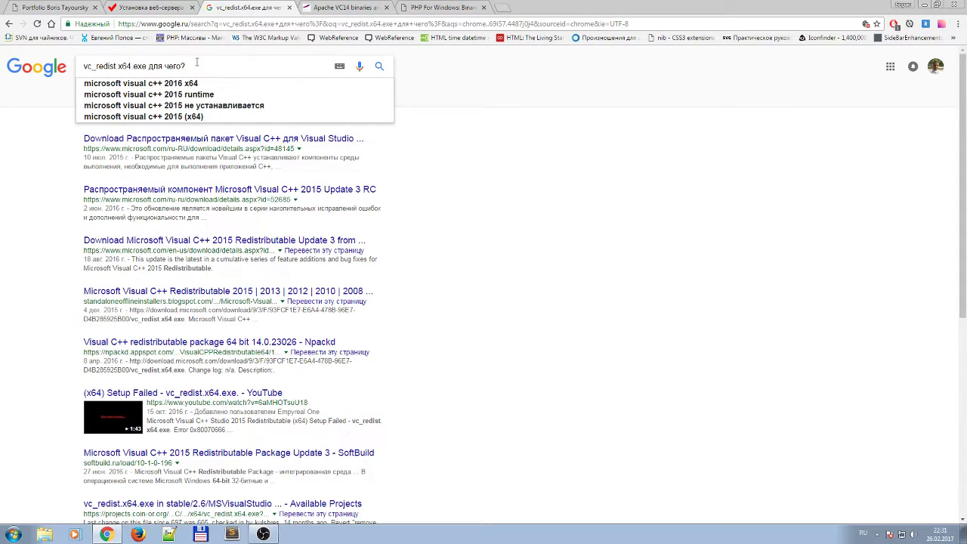
{"action": "key", "text": "BackSpace"}
{"action": "type", "text": "нуж"}
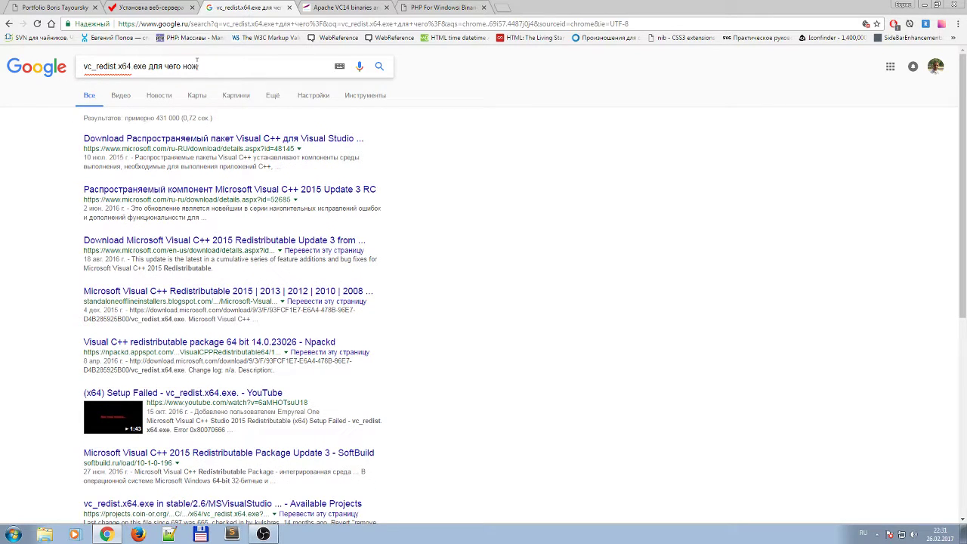
{"action": "type", "text": "но устана"}
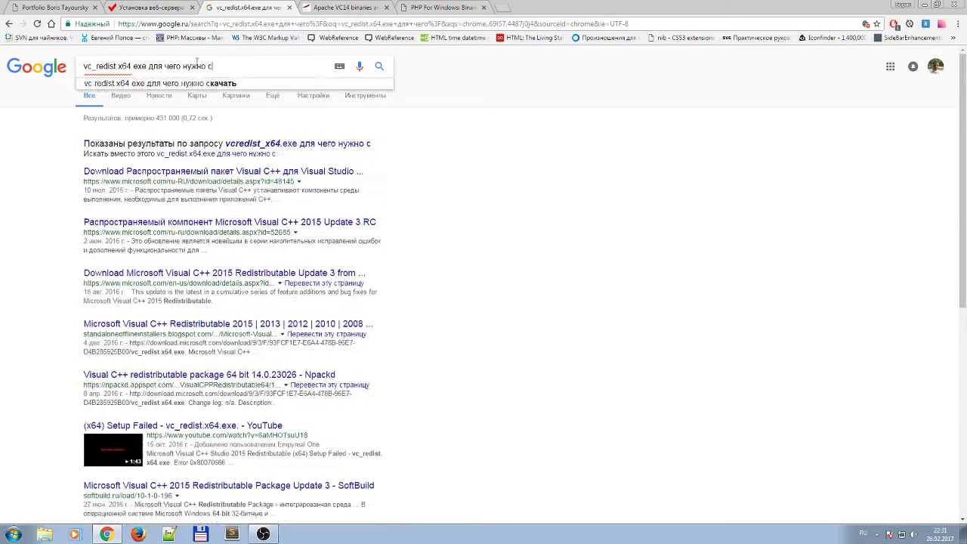
{"action": "type", "text": "вливать"}
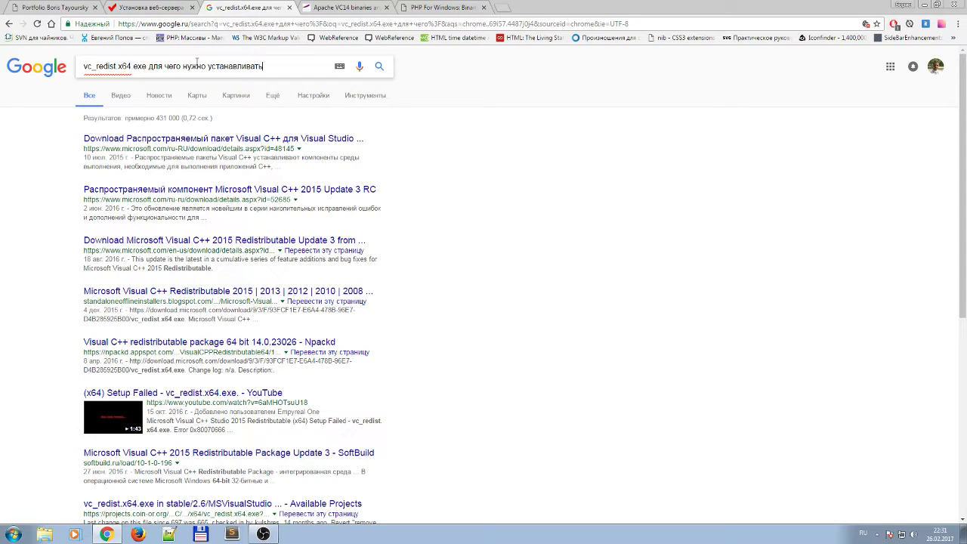
{"action": "key", "text": "Return"}
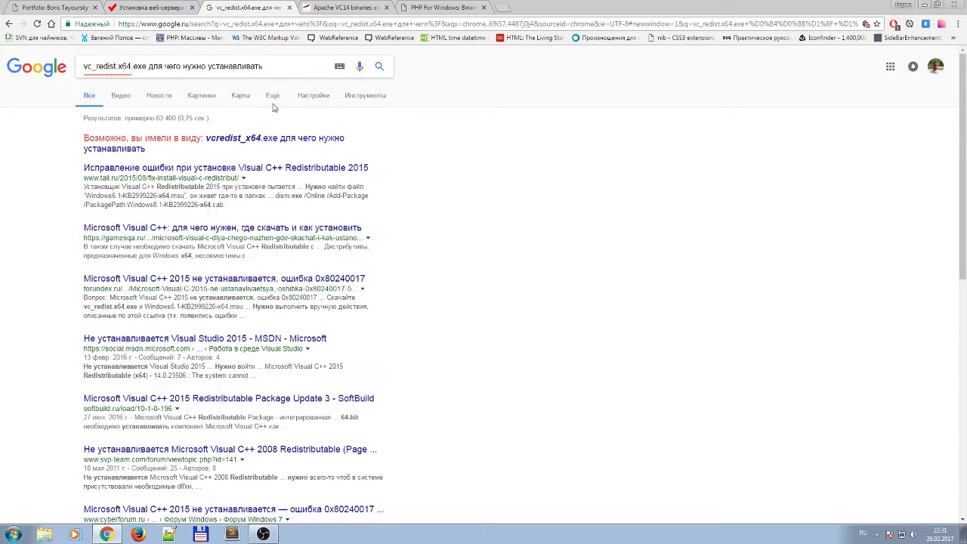
{"action": "left_click", "coordinate": [255, 141]}
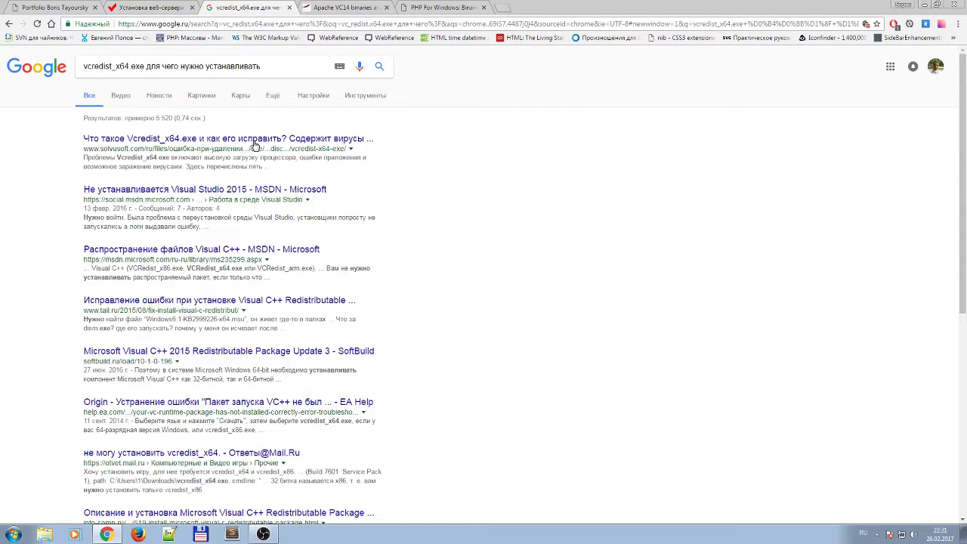
Open the first Solvusoft result in a new tab and switch to it.
{"action": "right_click", "coordinate": [214, 144]}
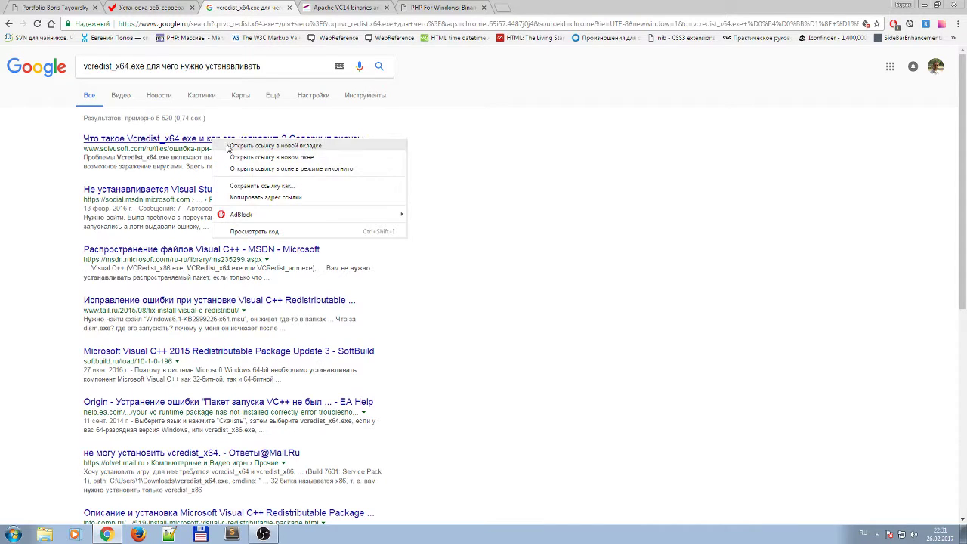
{"action": "left_click", "coordinate": [230, 148]}
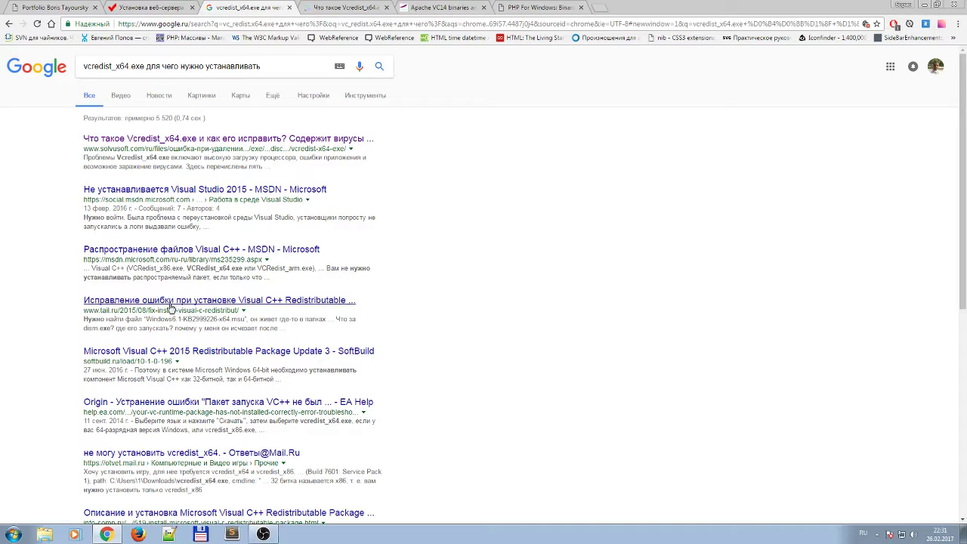
{"action": "scroll", "coordinate": [190, 391], "scroll_direction": "down", "scroll_amount": 1}
{"action": "scroll", "coordinate": [191, 390], "scroll_direction": "down", "scroll_amount": 2}
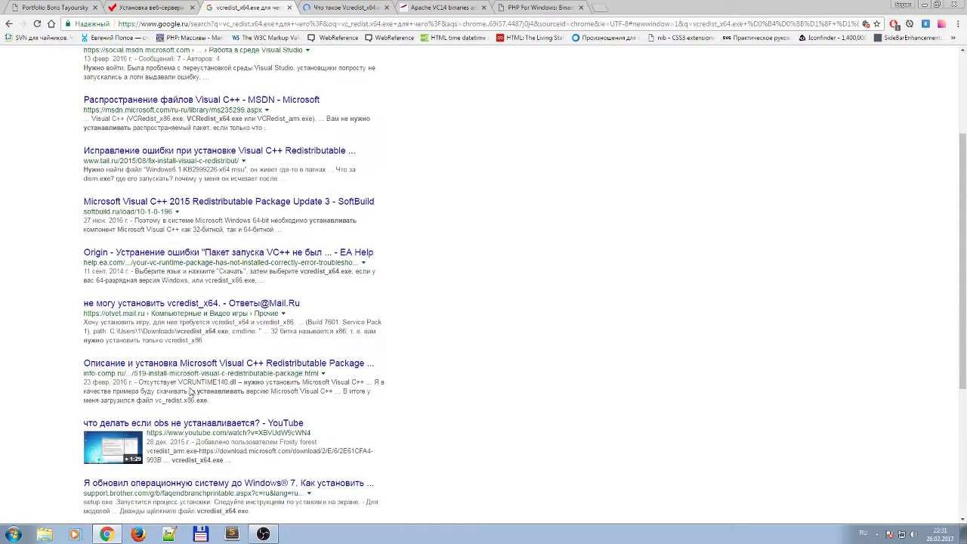
{"action": "scroll", "coordinate": [191, 380], "scroll_direction": "down", "scroll_amount": 1}
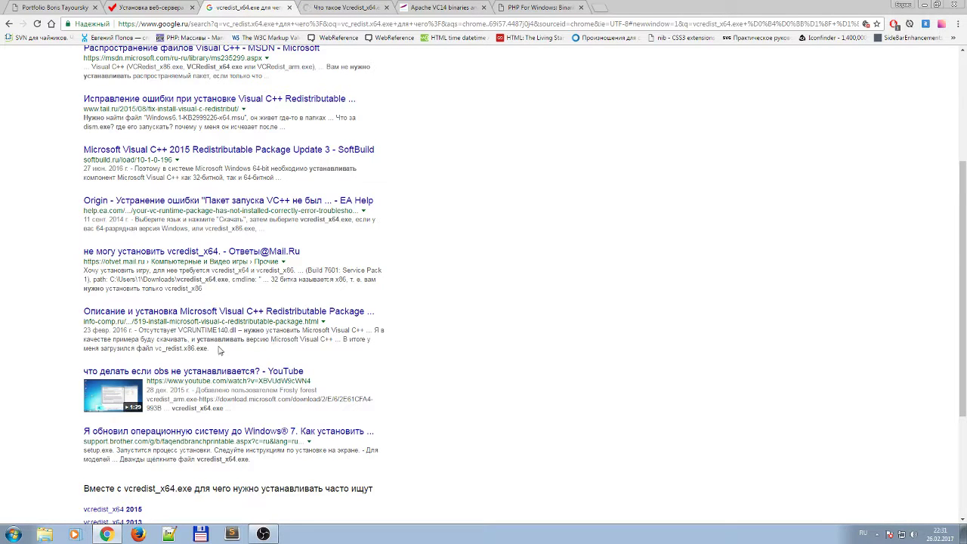
{"action": "scroll", "coordinate": [321, 392], "scroll_direction": "down", "scroll_amount": 1}
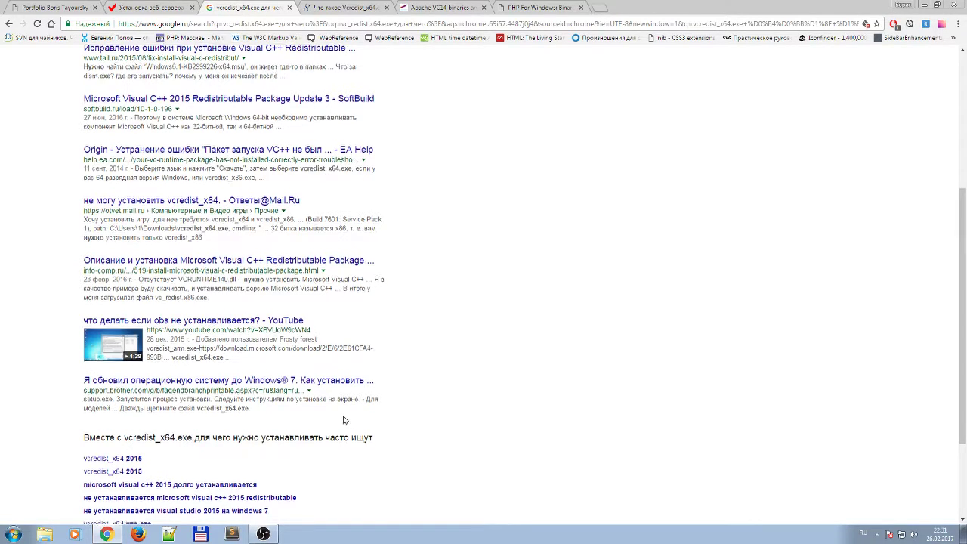
{"action": "scroll", "coordinate": [341, 421], "scroll_direction": "down", "scroll_amount": 3}
{"action": "scroll", "coordinate": [342, 421], "scroll_direction": "up", "scroll_amount": 4}
{"action": "left_click", "coordinate": [344, 8]}
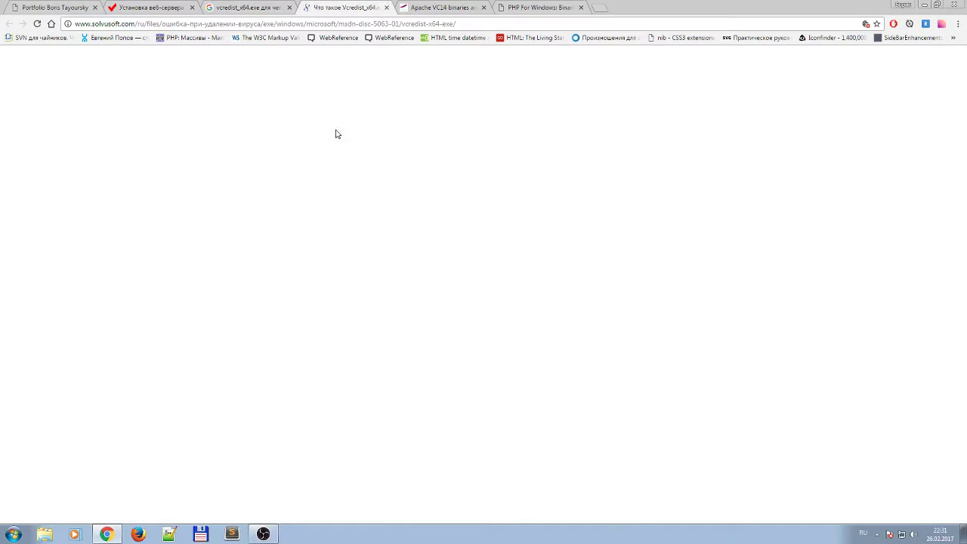
Read through the Solvusoft Vcredist_x64 article, then close its tab.
{"action": "scroll", "coordinate": [492, 317], "scroll_direction": "down", "scroll_amount": 2}
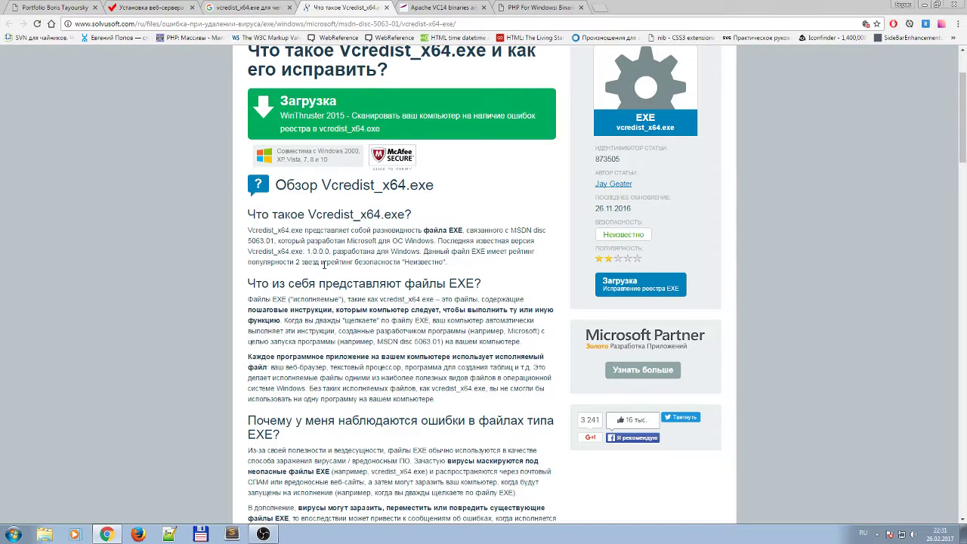
{"action": "scroll", "coordinate": [387, 300], "scroll_direction": "down", "scroll_amount": 2}
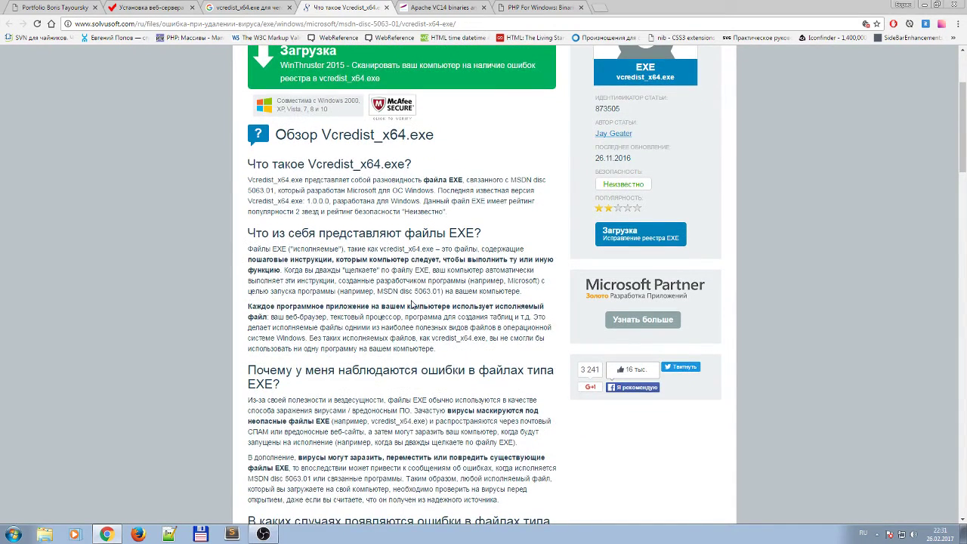
{"action": "scroll", "coordinate": [412, 303], "scroll_direction": "down", "scroll_amount": 3}
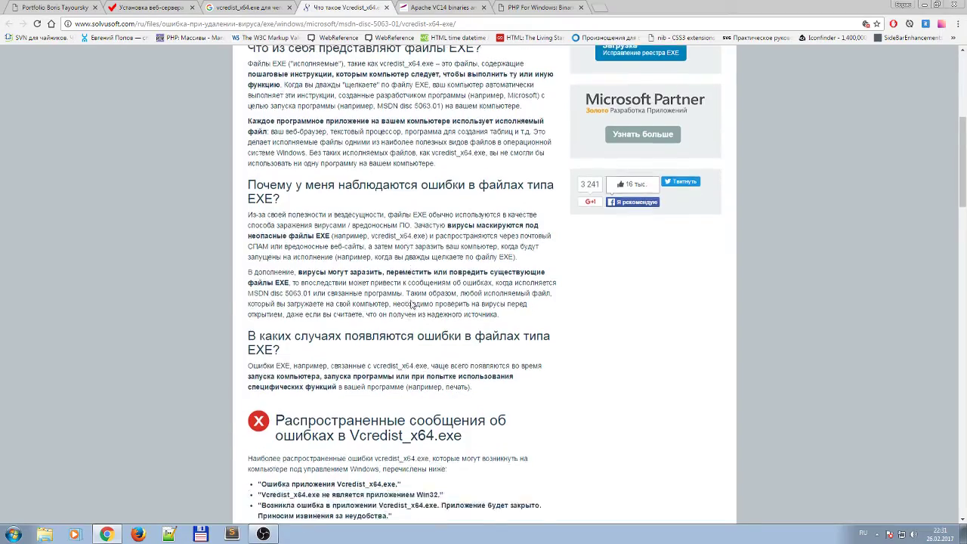
{"action": "scroll", "coordinate": [412, 301], "scroll_direction": "down", "scroll_amount": 3}
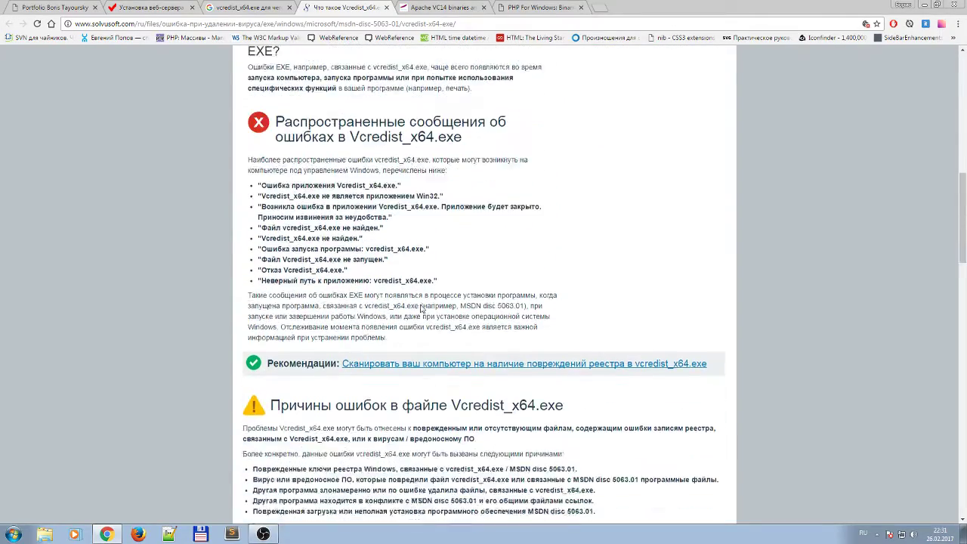
{"action": "scroll", "coordinate": [421, 308], "scroll_direction": "down", "scroll_amount": 1}
{"action": "scroll", "coordinate": [421, 305], "scroll_direction": "down", "scroll_amount": 1}
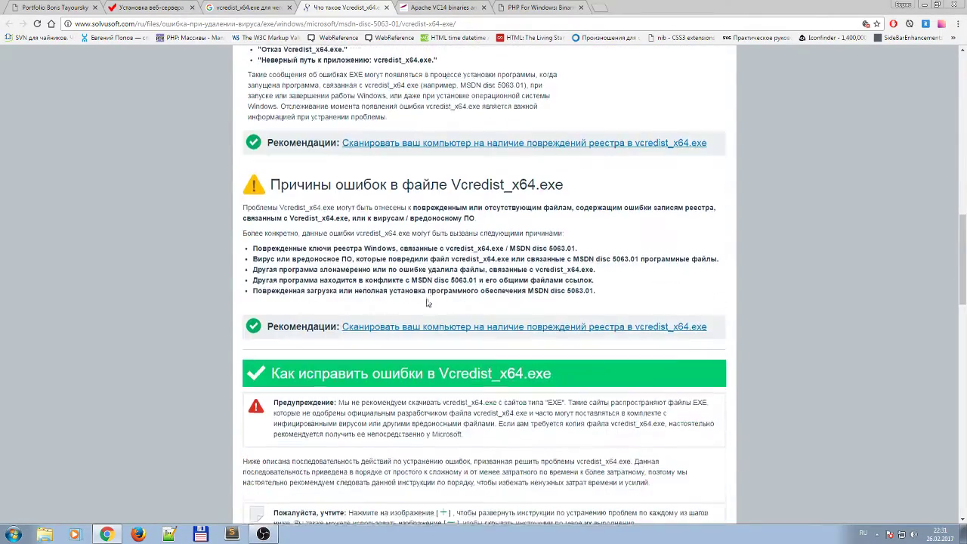
{"action": "left_click", "coordinate": [390, 7]}
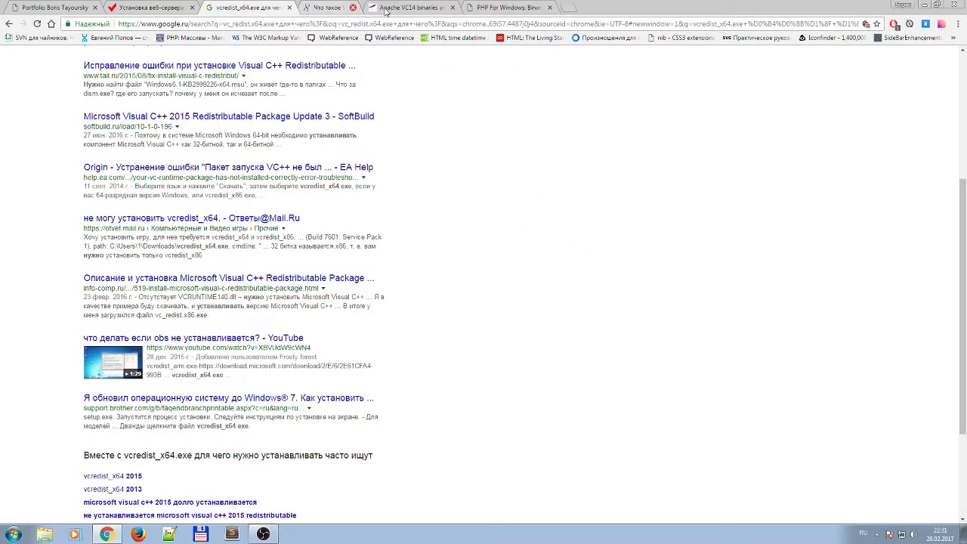
Switch to the Apache Lounge tab listing the Apache 2.4 VC14 binaries.
{"action": "scroll", "coordinate": [356, 210], "scroll_direction": "up", "scroll_amount": 3}
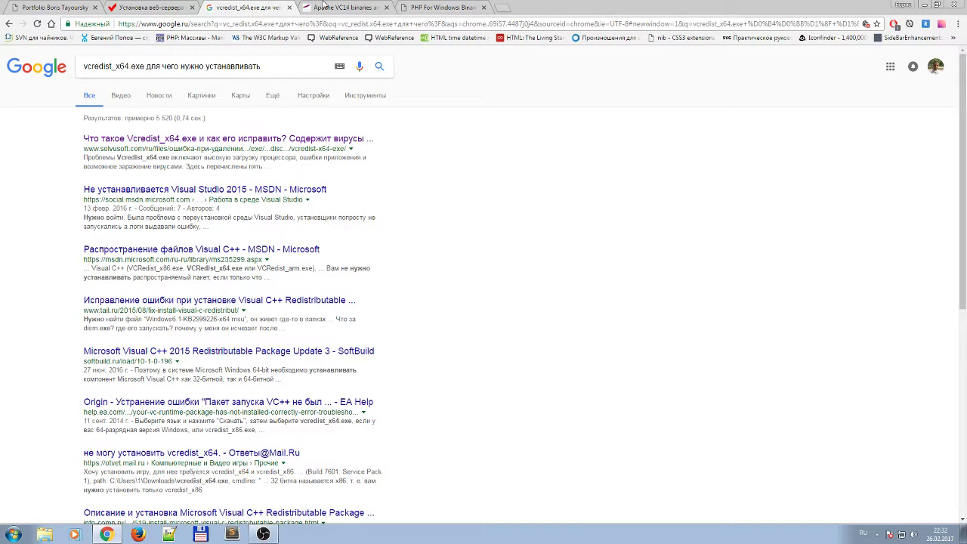
{"action": "left_click", "coordinate": [347, 6]}
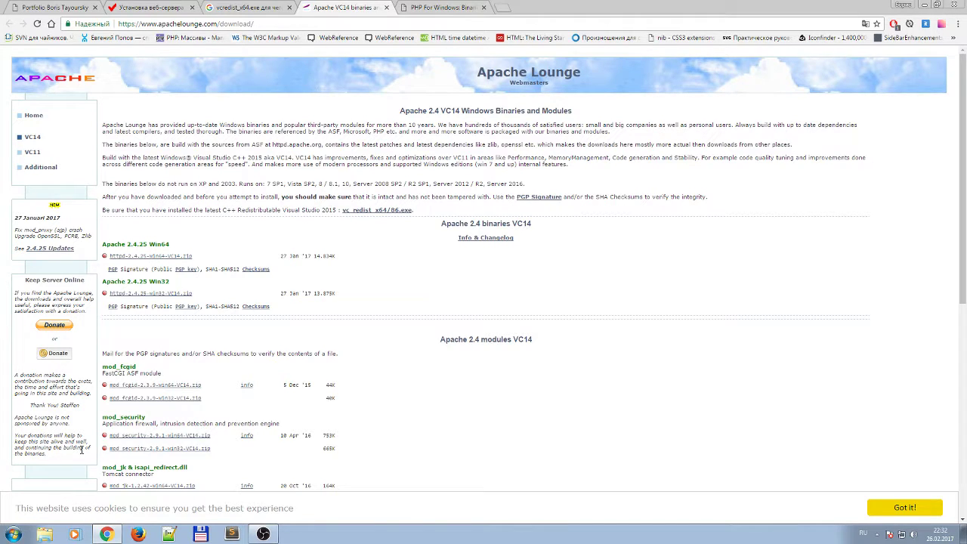
{"action": "left_click", "coordinate": [13, 534]}
Check the 64-bit Windows 7 system type in Computer's properties, then close the window.
{"action": "right_click", "coordinate": [180, 404]}
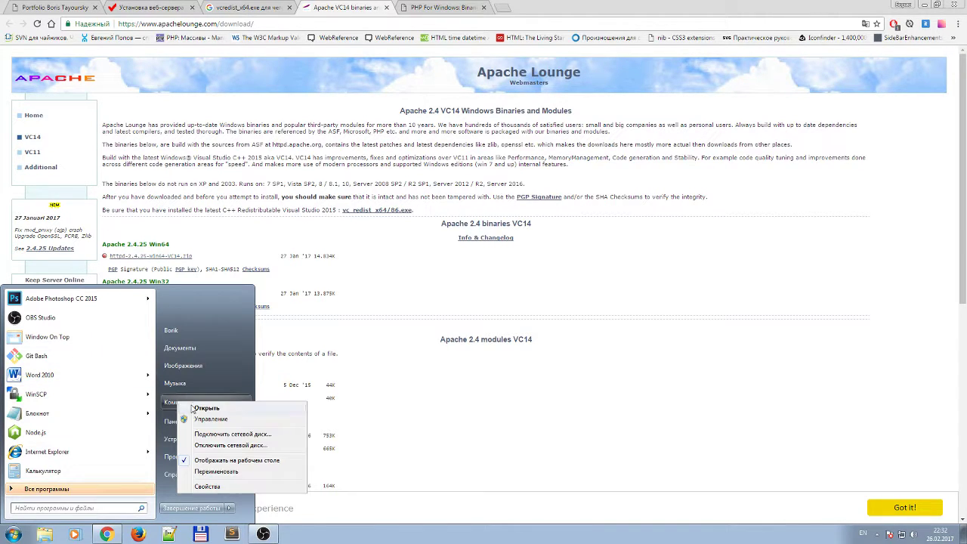
{"action": "left_click", "coordinate": [204, 483]}
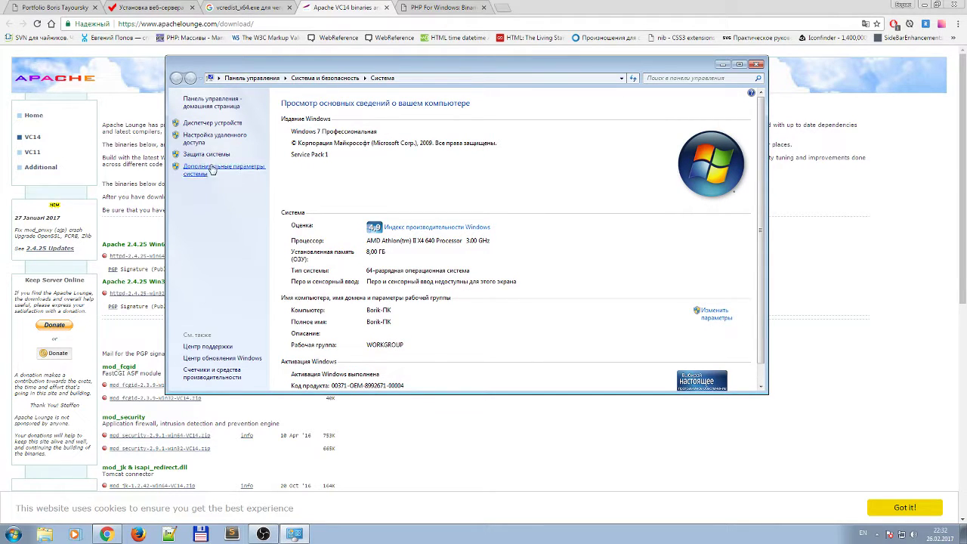
{"action": "scroll", "coordinate": [389, 290], "scroll_direction": "down", "scroll_amount": 1}
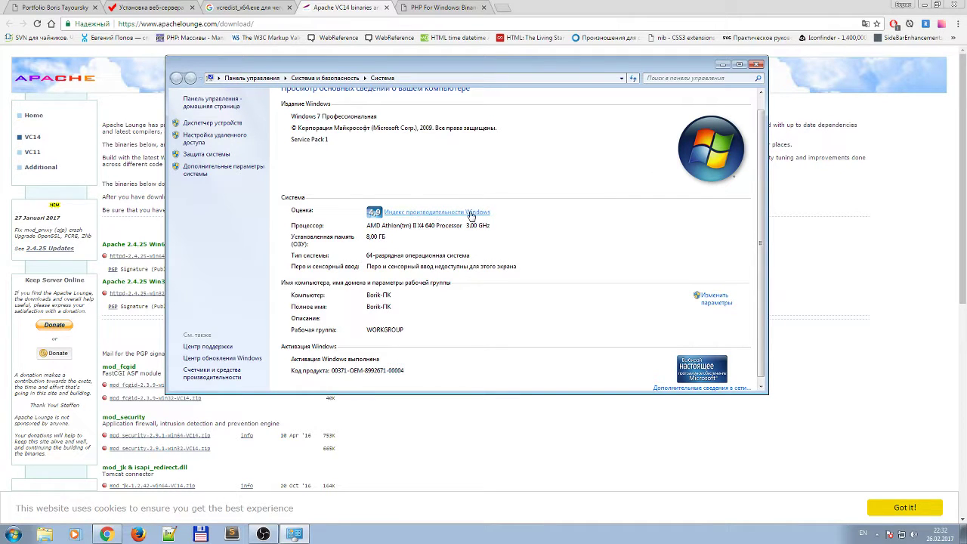
{"action": "left_click", "coordinate": [758, 66]}
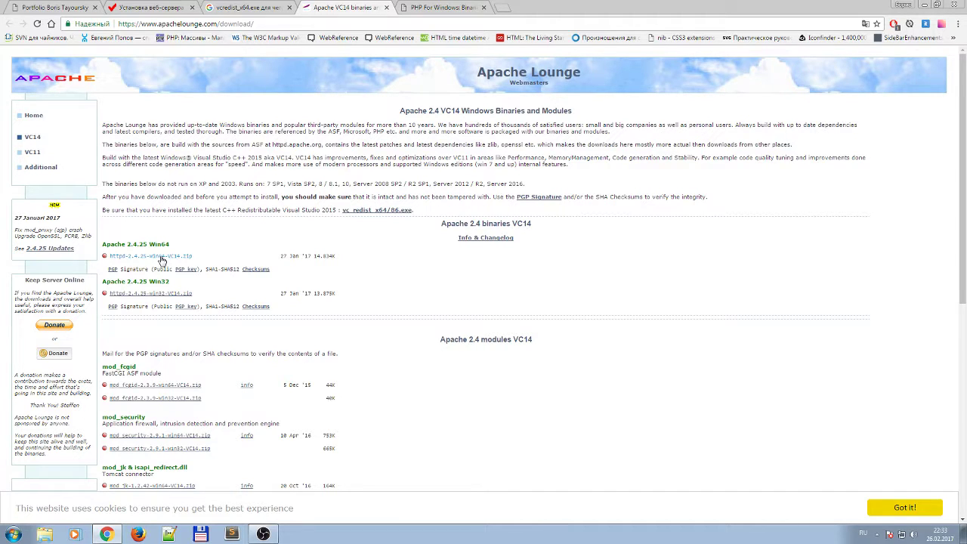
Start downloading httpd-2.4.25-win64-VC14.zip, then go to the PHP for Windows page.
{"action": "left_click", "coordinate": [161, 260]}
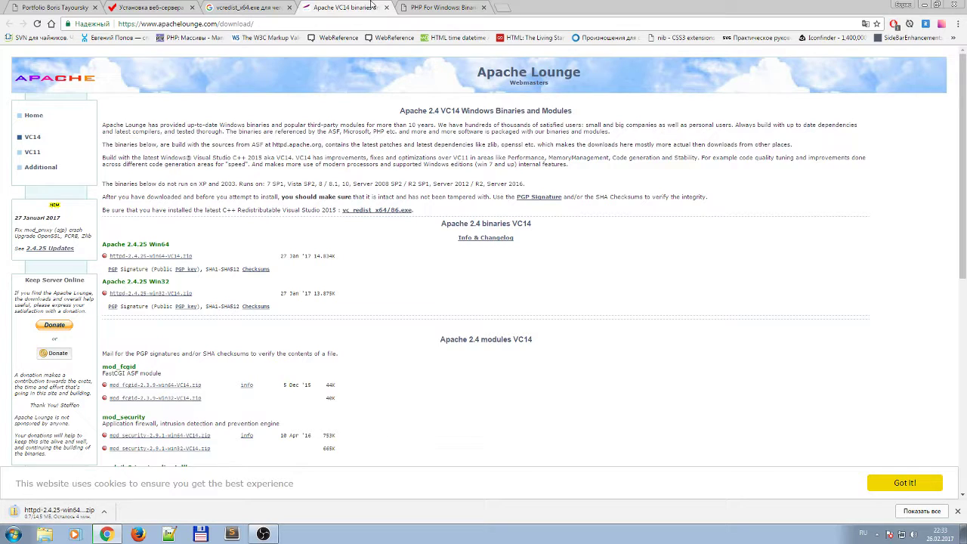
{"action": "left_click", "coordinate": [435, 6]}
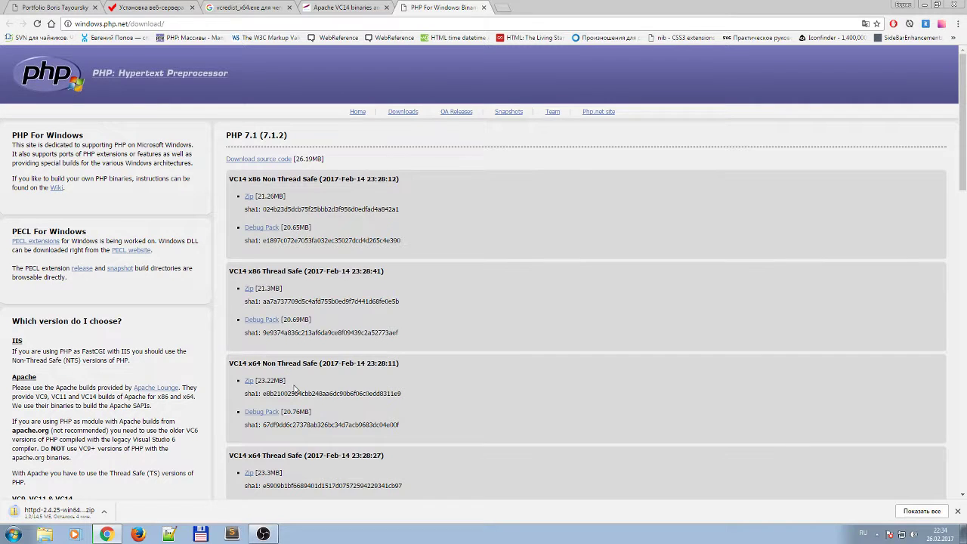
Download the PHP 7.1.2 VC14 x64 Thread Safe zip and return to the HackWare.ru article.
{"action": "scroll", "coordinate": [290, 387], "scroll_direction": "down", "scroll_amount": 1}
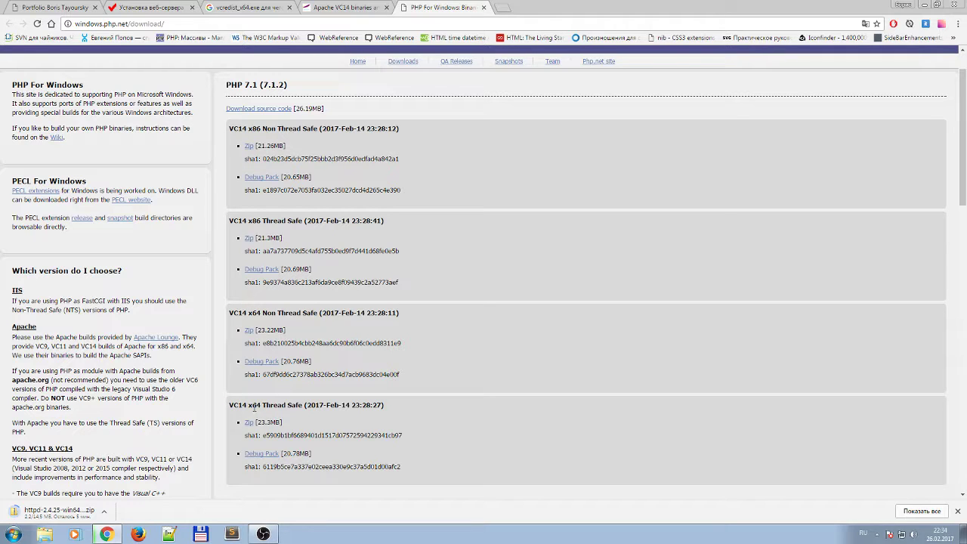
{"action": "mouse_move", "coordinate": [253, 406]}
{"action": "left_mouse_down"}
{"action": "mouse_move", "coordinate": [233, 406]}
{"action": "mouse_move", "coordinate": [254, 406]}
{"action": "left_mouse_up"}
{"action": "left_click", "coordinate": [274, 436]}
{"action": "left_click", "coordinate": [250, 425]}
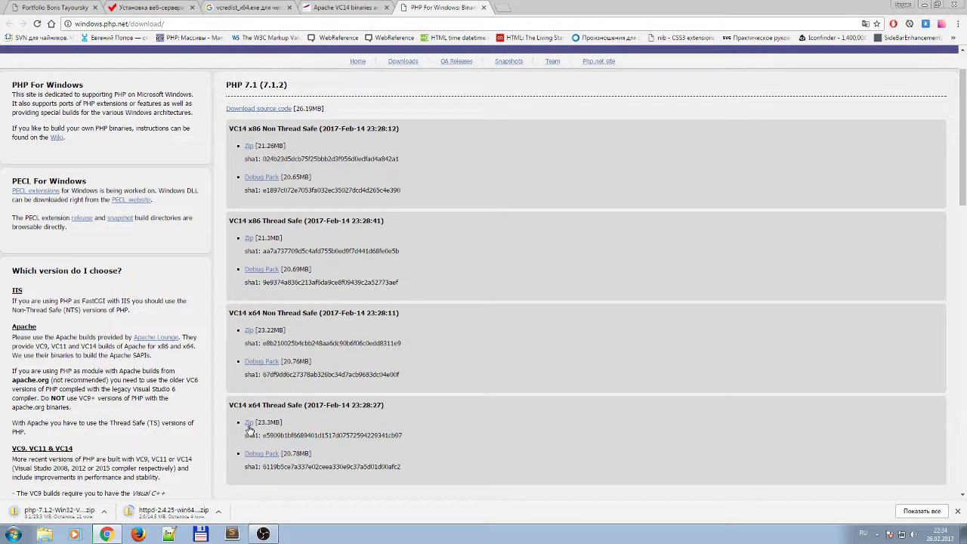
{"action": "left_click", "coordinate": [130, 6]}
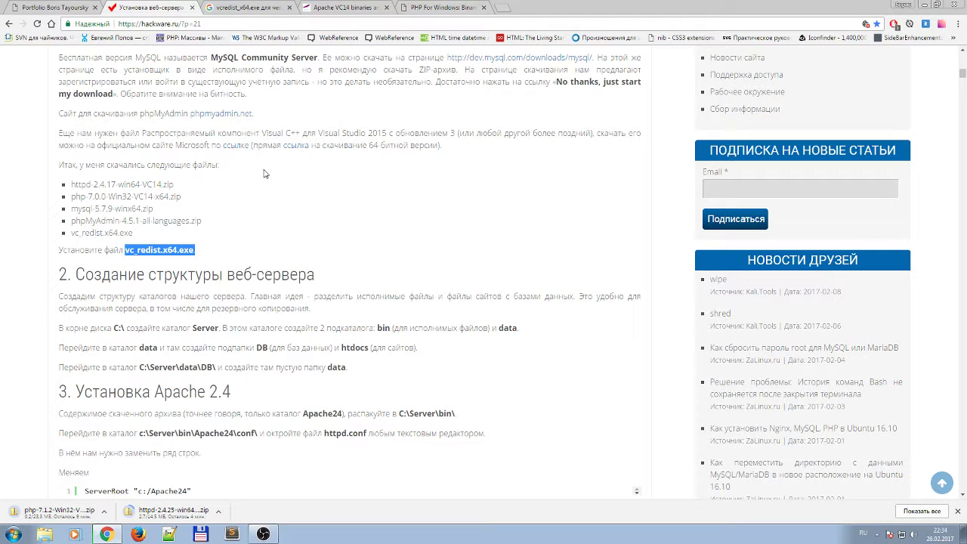
Open the article's Visual C++ 2015 redistributable link in a new tab and view it.
{"action": "left_click", "coordinate": [233, 227]}
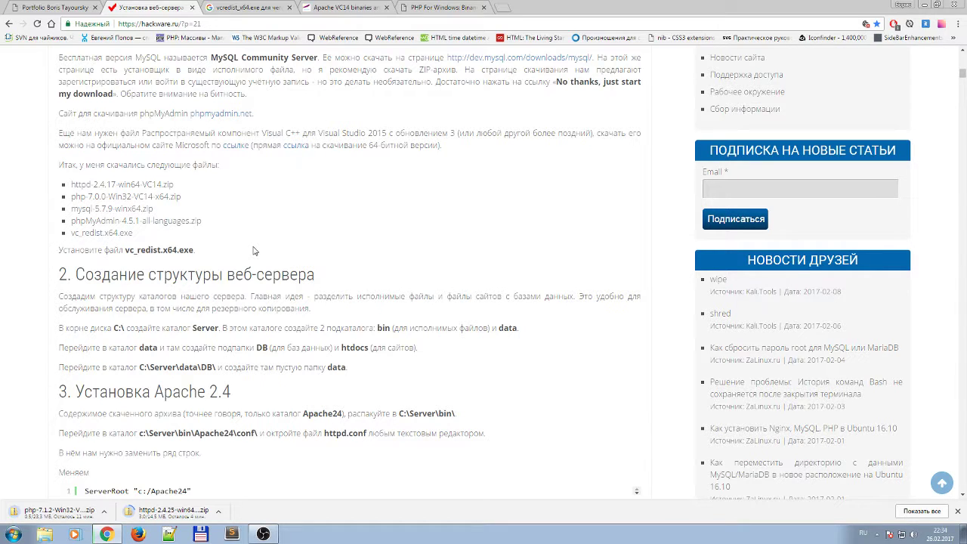
{"action": "right_click", "coordinate": [234, 147]}
{"action": "left_click", "coordinate": [246, 155]}
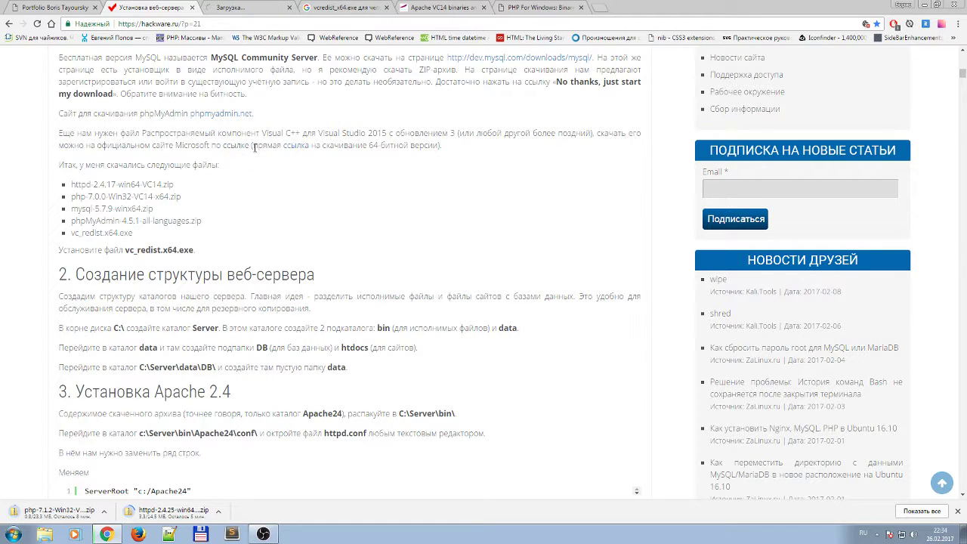
{"action": "left_click", "coordinate": [240, 7]}
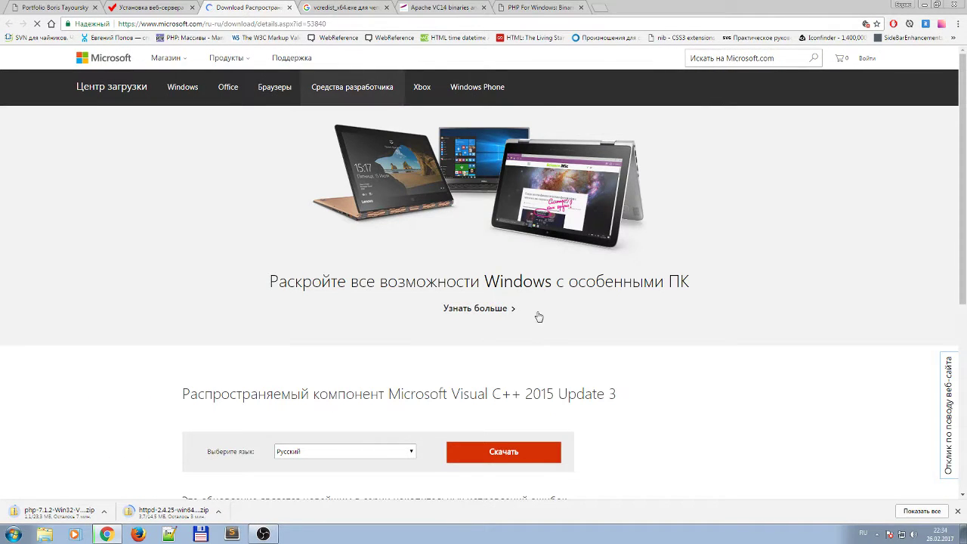
Download vc_redist.x64.exe, the 64-bit Visual C++ 2015 Update 3 redistributable, from Microsoft.
{"action": "scroll", "coordinate": [605, 385], "scroll_direction": "down", "scroll_amount": 3}
{"action": "scroll", "coordinate": [630, 378], "scroll_direction": "down", "scroll_amount": 1}
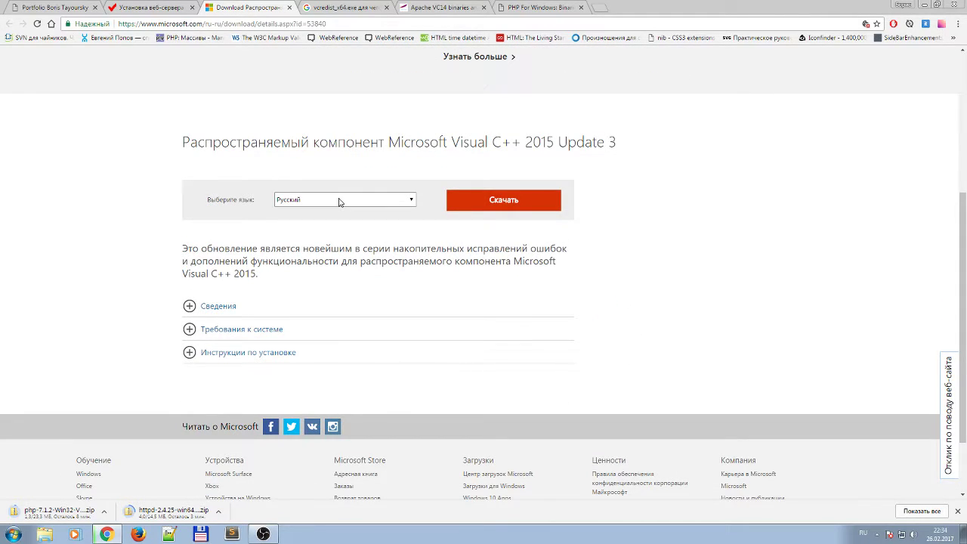
{"action": "left_click", "coordinate": [479, 201]}
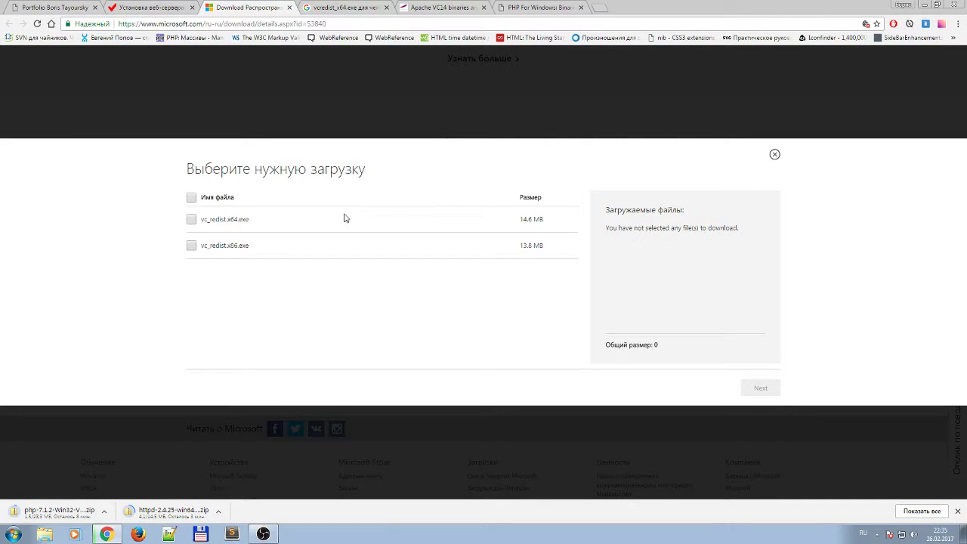
{"action": "left_click", "coordinate": [191, 219]}
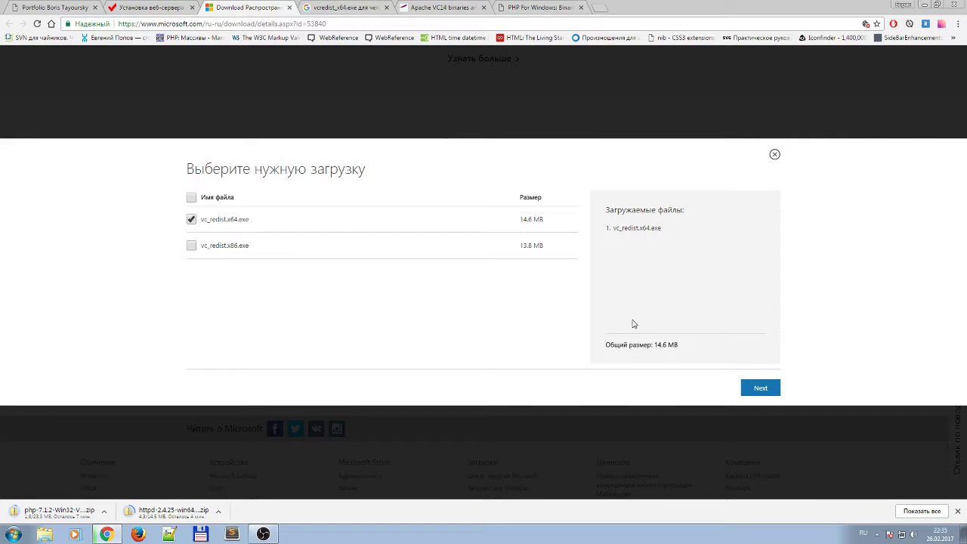
{"action": "left_click", "coordinate": [760, 389]}
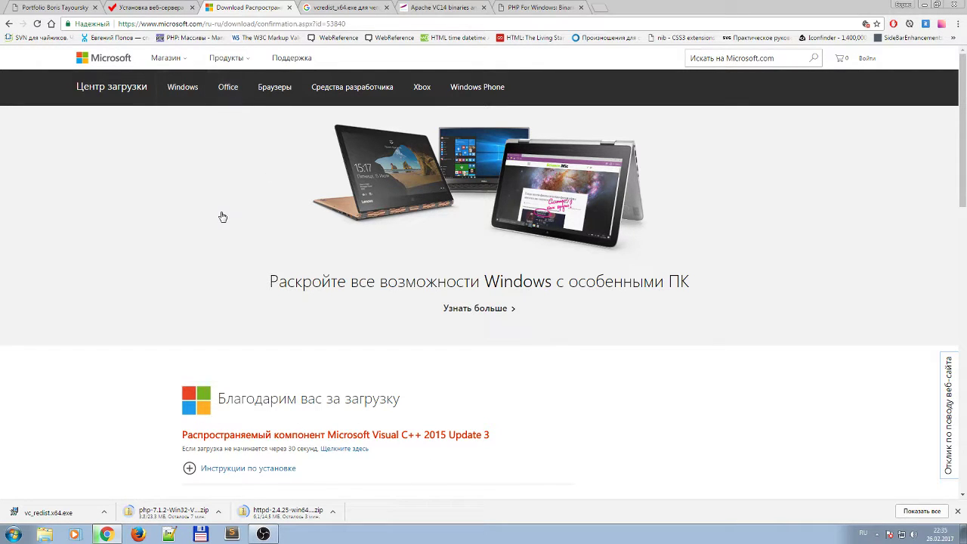
Change the Google query to 'vcredist для компиляции' and fix the typo.
{"action": "left_click", "coordinate": [352, 8]}
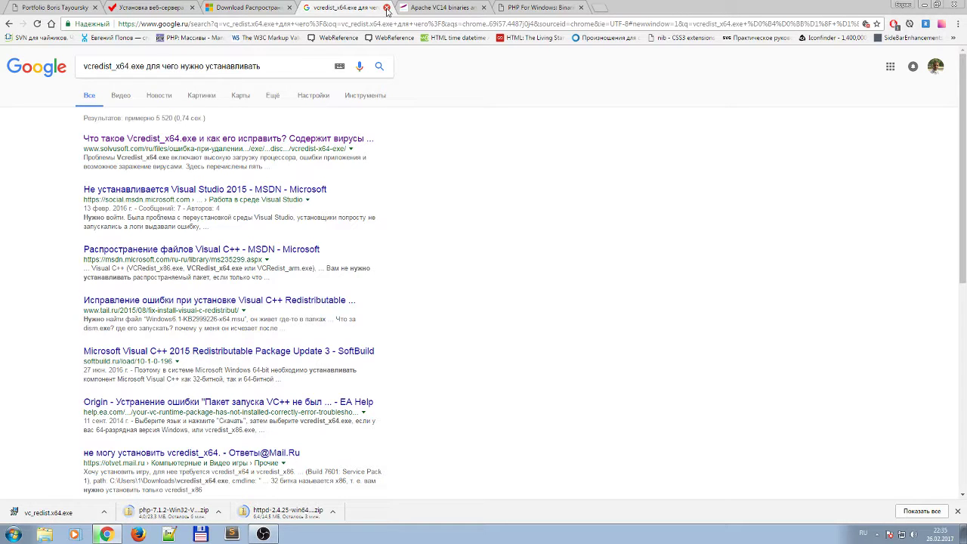
{"action": "left_click_drag", "start_coordinate": [335, 67], "coordinate": [129, 68]}
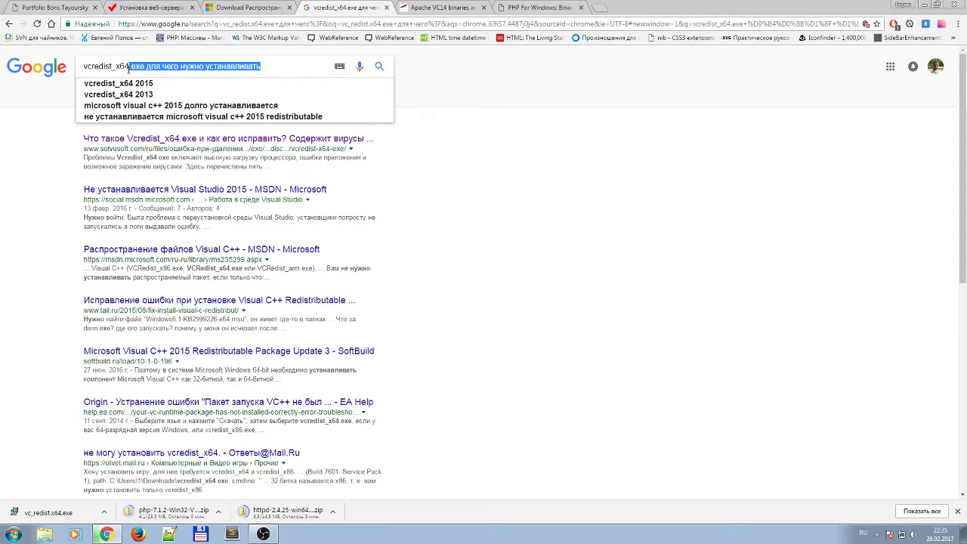
{"action": "key", "text": "BackSpace"}
{"action": "key", "text": "BackSpace"}
{"action": "key", "text": "BackSpace"}
{"action": "key", "text": "BackSpace"}
{"action": "key", "text": "BackSpace"}
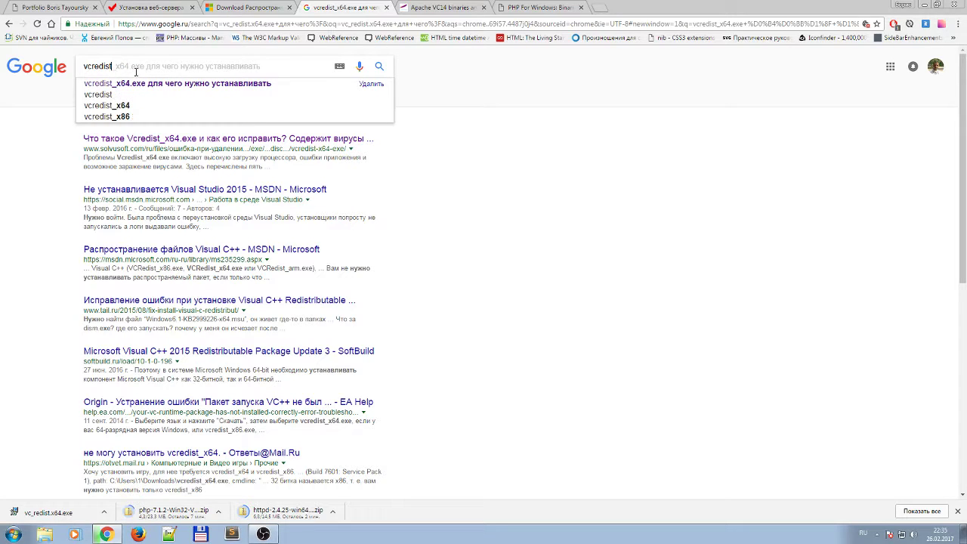
{"action": "type", "text": "длч"}
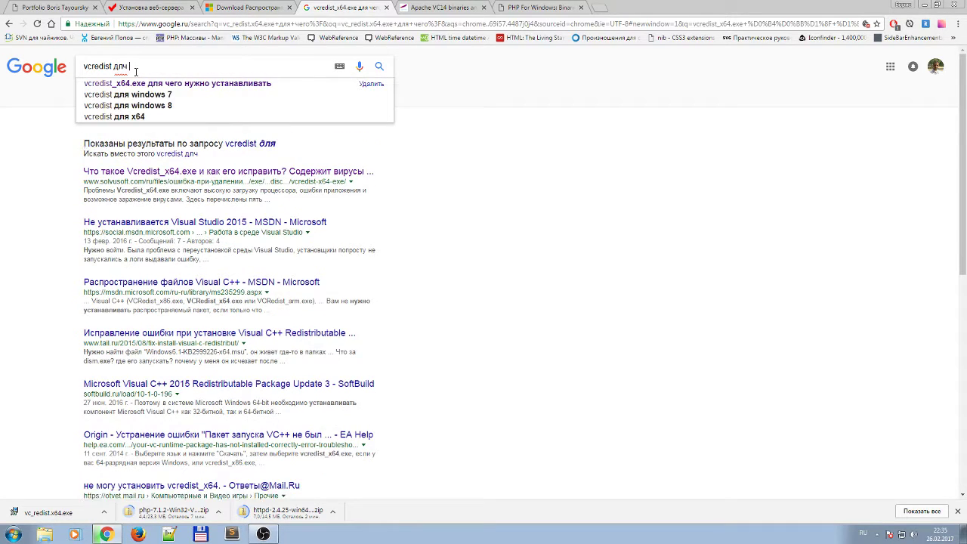
{"action": "type", "text": " компиляции"}
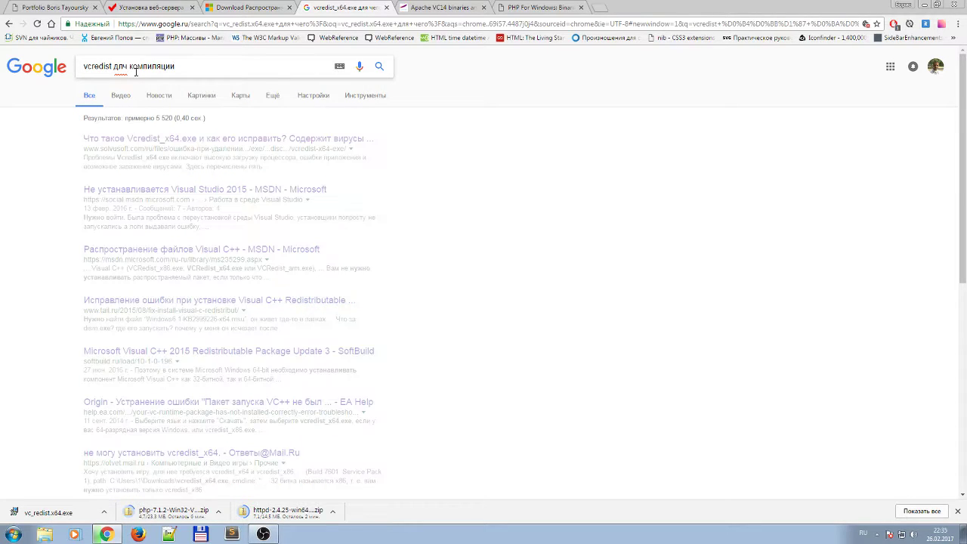
{"action": "left_click", "coordinate": [128, 68]}
{"action": "key", "text": "BackSpace"}
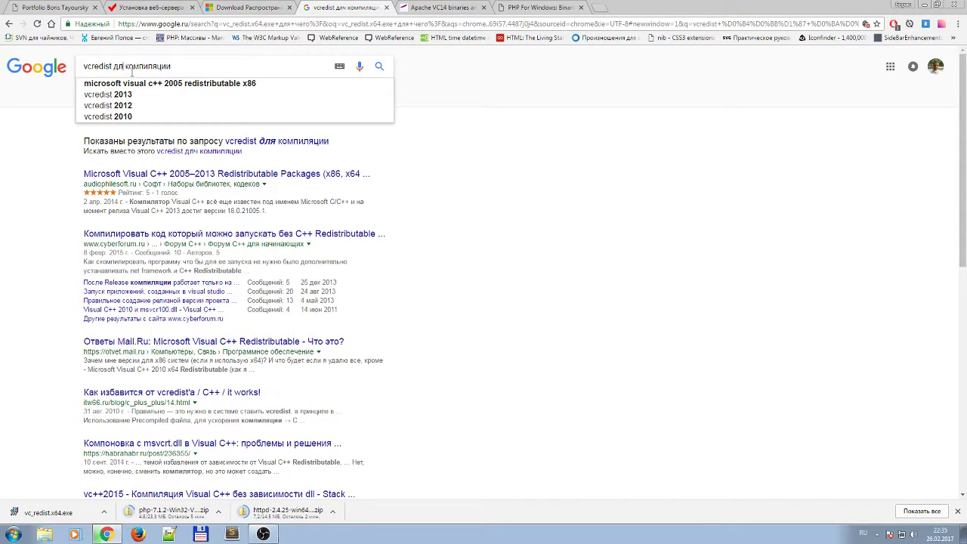
{"action": "type", "text": "я"}
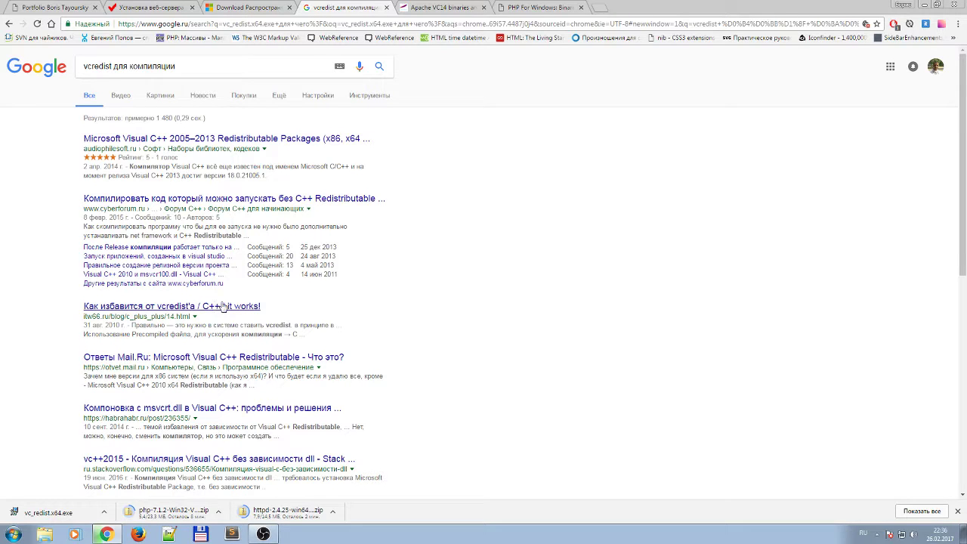
Open the Ответы Mail.Ru Visual C++ Redistributable answer in a new tab.
{"action": "right_click", "coordinate": [227, 357]}
{"action": "left_click", "coordinate": [257, 366]}
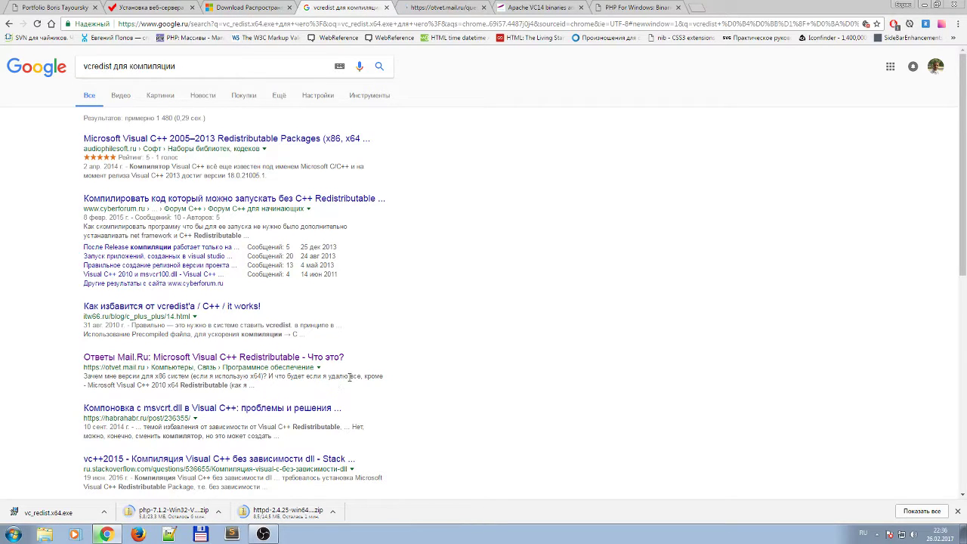
{"action": "scroll", "coordinate": [349, 376], "scroll_direction": "down", "scroll_amount": 2}
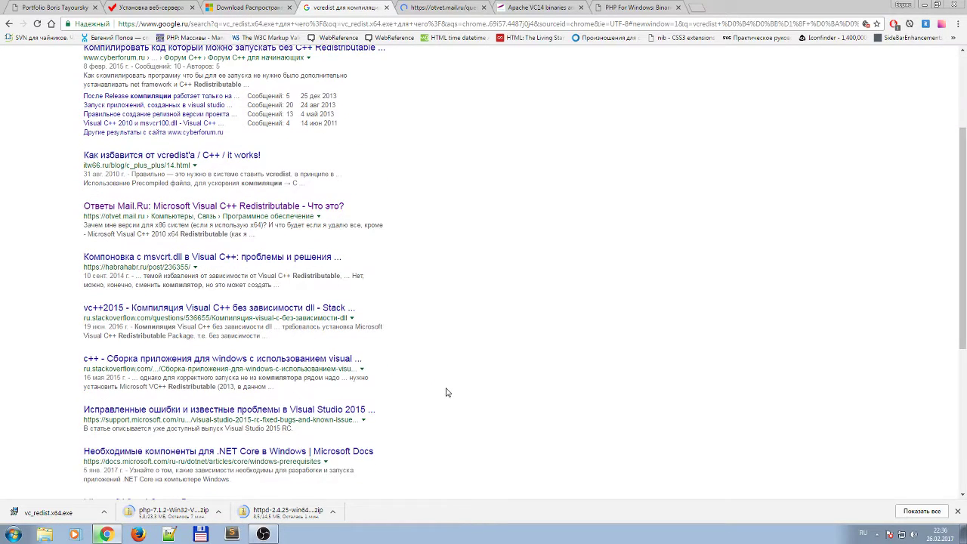
Read through all the Mail.Ru answers on Visual C++ Redistributable, then close that tab.
{"action": "left_click", "coordinate": [444, 8]}
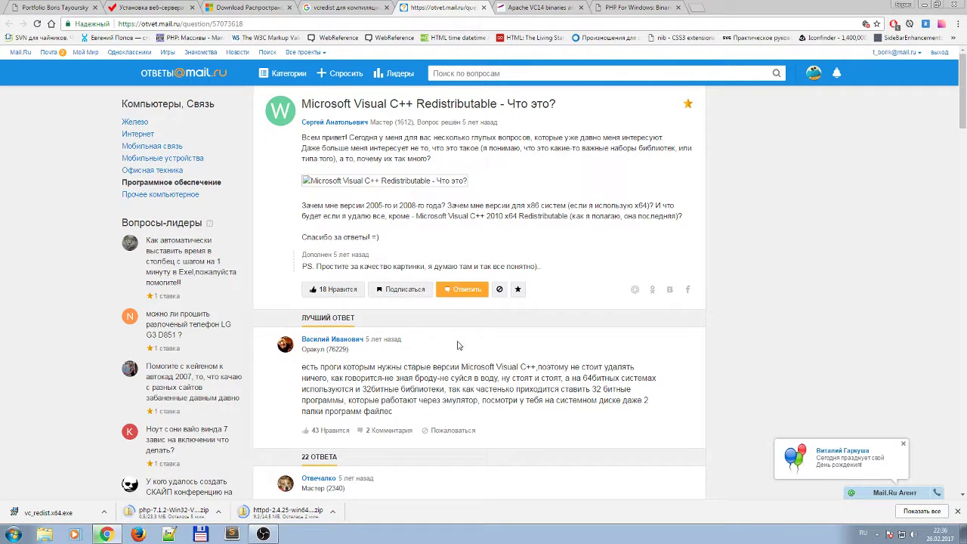
{"action": "scroll", "coordinate": [462, 362], "scroll_direction": "down", "scroll_amount": 1}
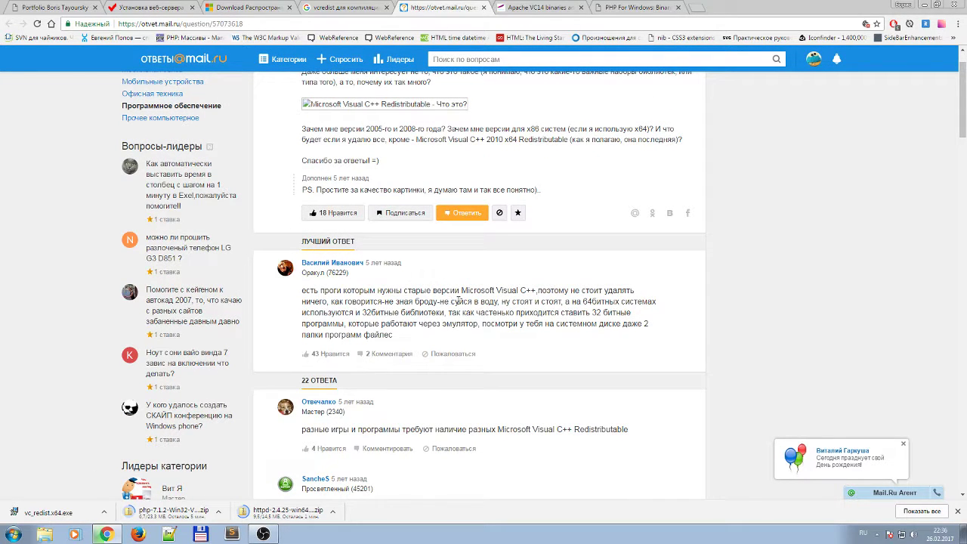
{"action": "scroll", "coordinate": [482, 336], "scroll_direction": "down", "scroll_amount": 2}
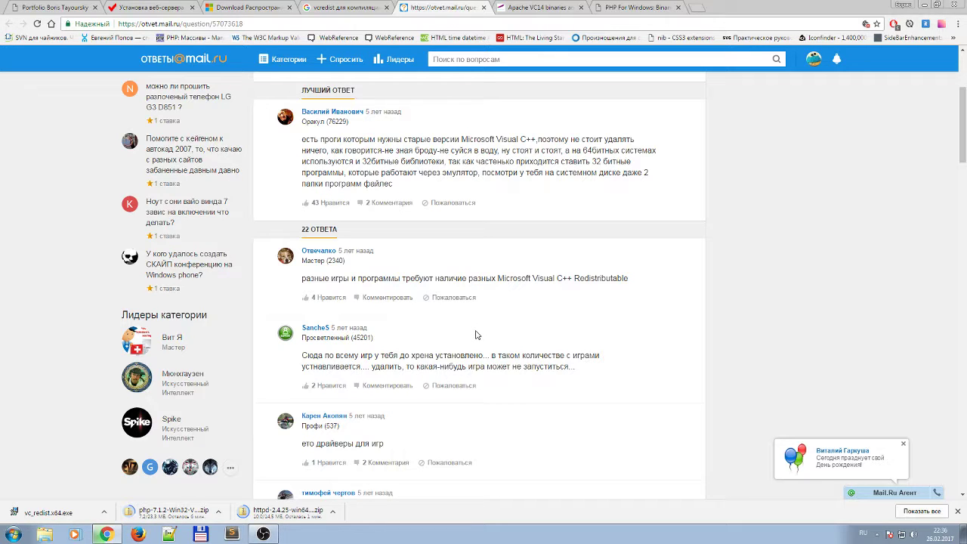
{"action": "scroll", "coordinate": [476, 335], "scroll_direction": "down", "scroll_amount": 1}
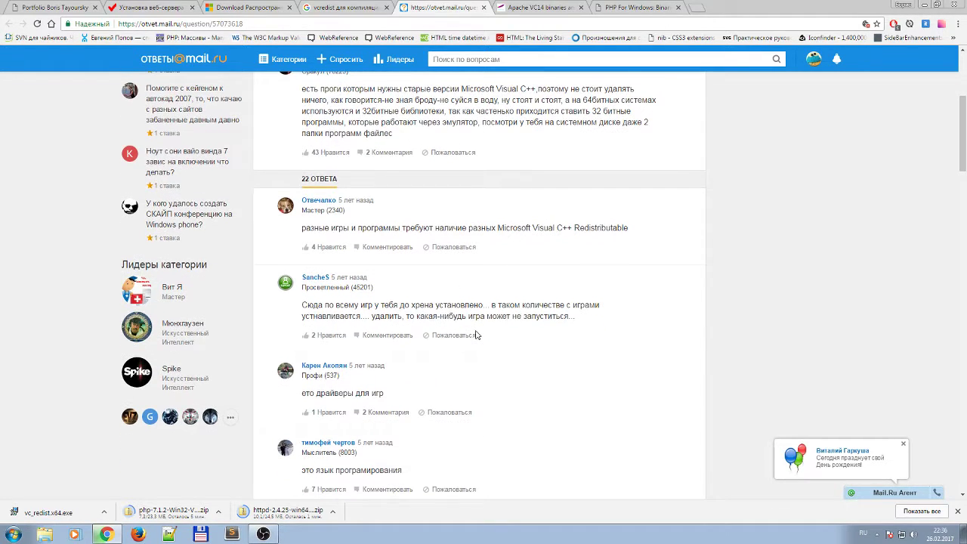
{"action": "scroll", "coordinate": [476, 335], "scroll_direction": "down", "scroll_amount": 2}
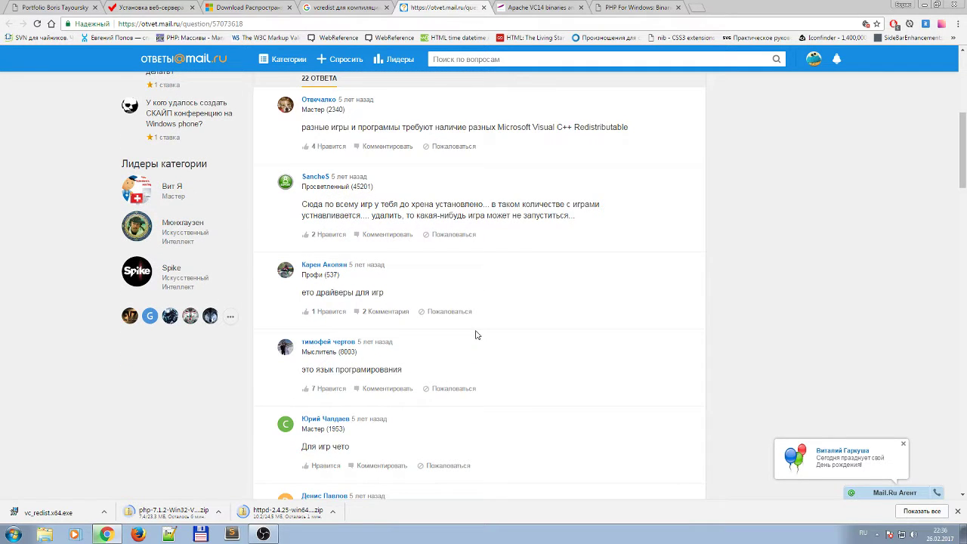
{"action": "scroll", "coordinate": [476, 334], "scroll_direction": "down", "scroll_amount": 1}
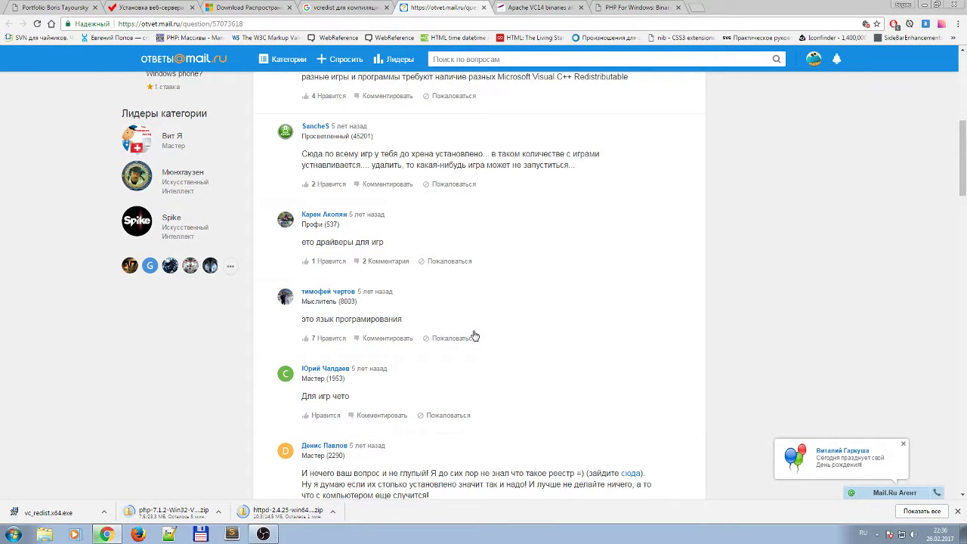
{"action": "scroll", "coordinate": [475, 334], "scroll_direction": "down", "scroll_amount": 2}
{"action": "scroll", "coordinate": [475, 334], "scroll_direction": "down", "scroll_amount": 2}
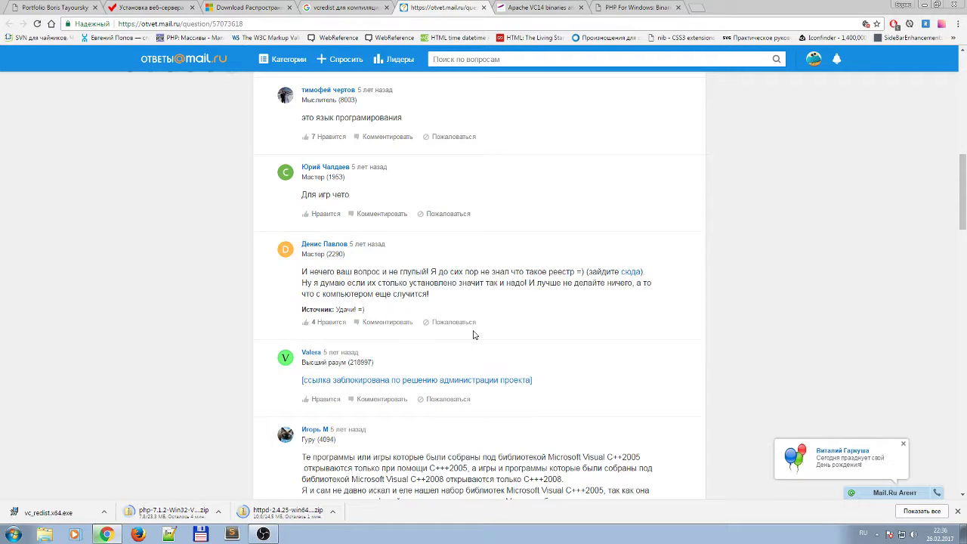
{"action": "scroll", "coordinate": [475, 334], "scroll_direction": "down", "scroll_amount": 3}
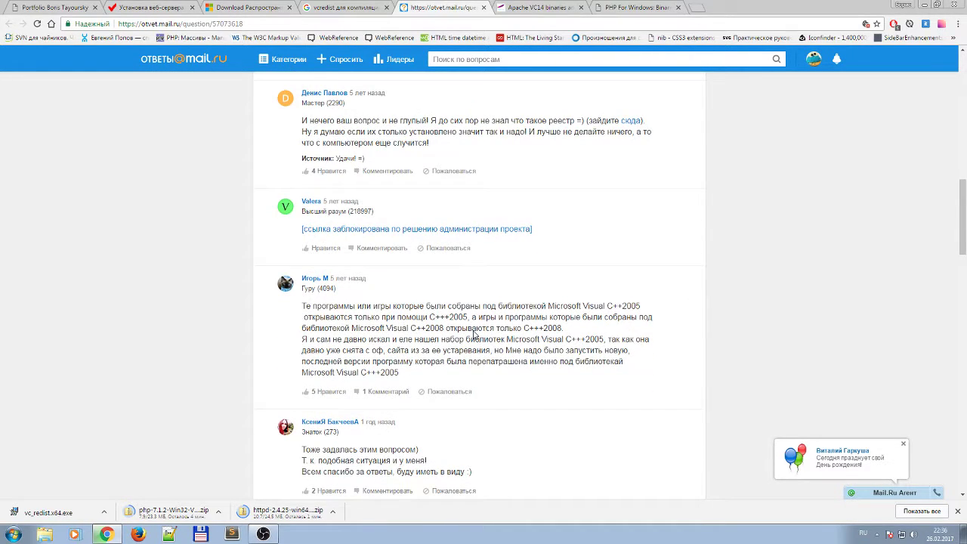
{"action": "scroll", "coordinate": [474, 334], "scroll_direction": "down", "scroll_amount": 4}
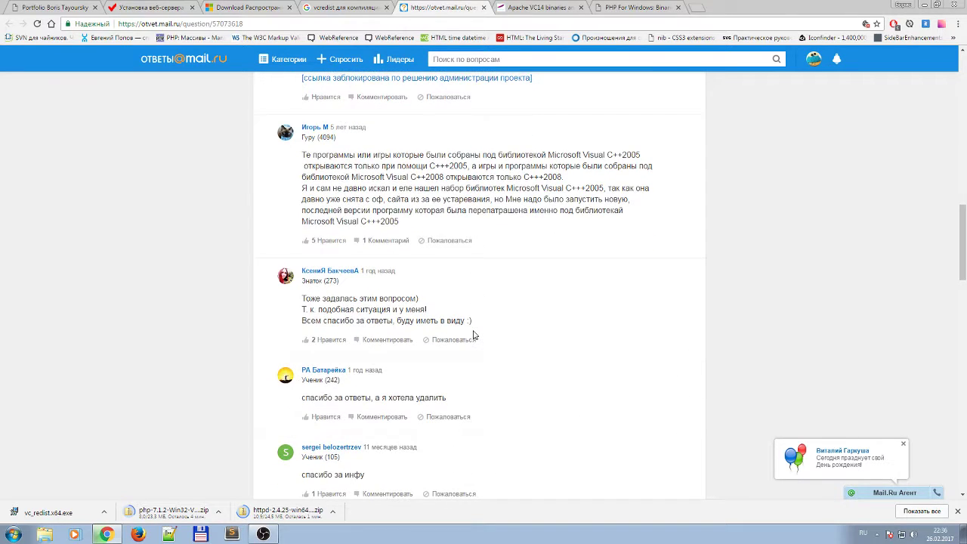
{"action": "scroll", "coordinate": [474, 335], "scroll_direction": "down", "scroll_amount": 5}
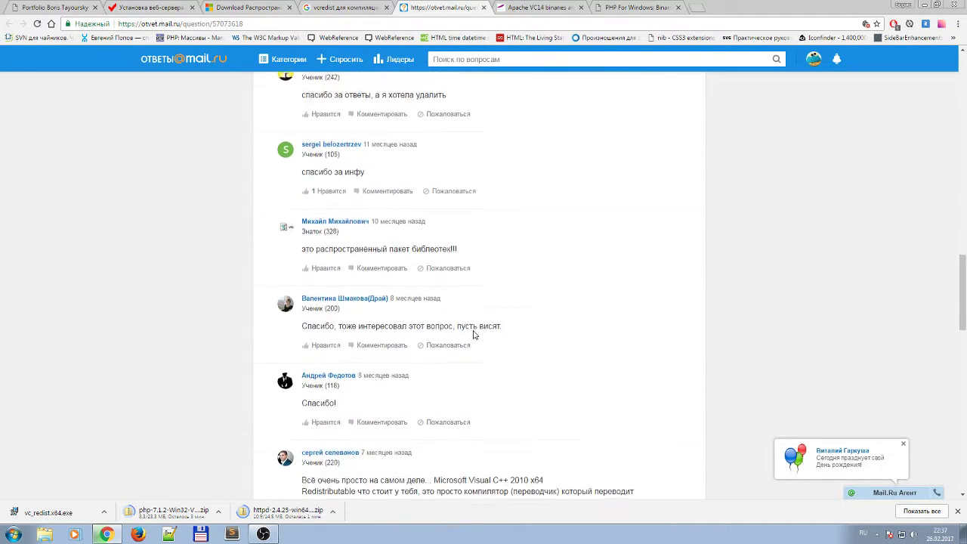
{"action": "scroll", "coordinate": [474, 335], "scroll_direction": "down", "scroll_amount": 2}
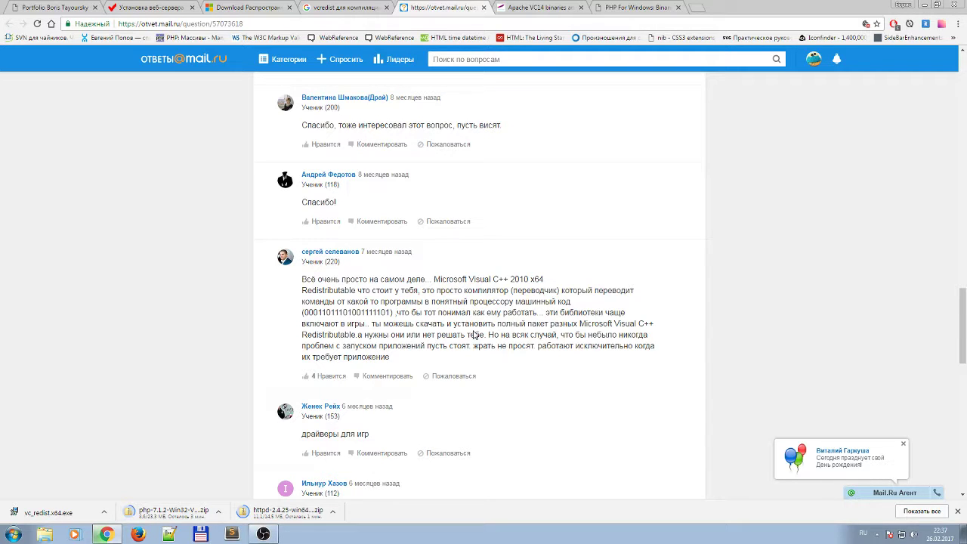
{"action": "scroll", "coordinate": [475, 334], "scroll_direction": "down", "scroll_amount": 1}
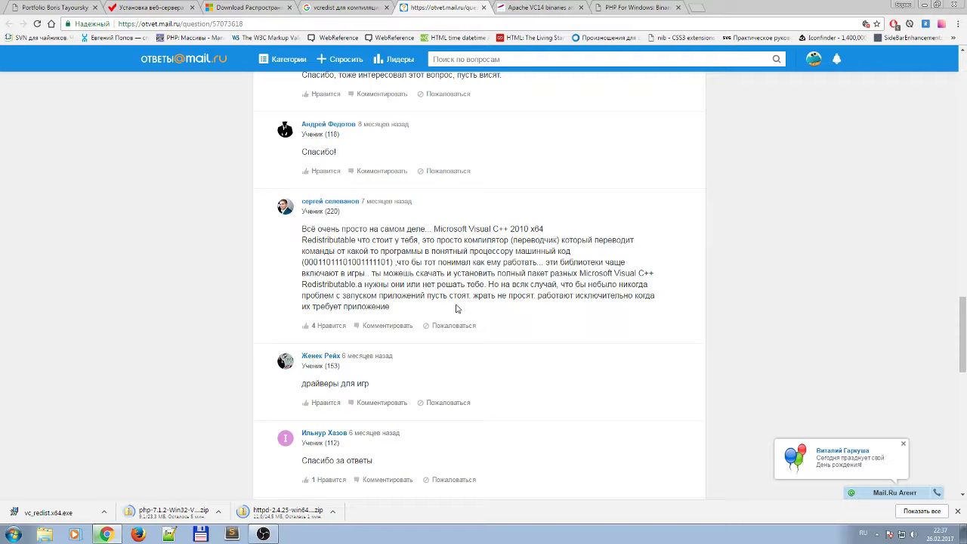
{"action": "scroll", "coordinate": [435, 344], "scroll_direction": "down", "scroll_amount": 1}
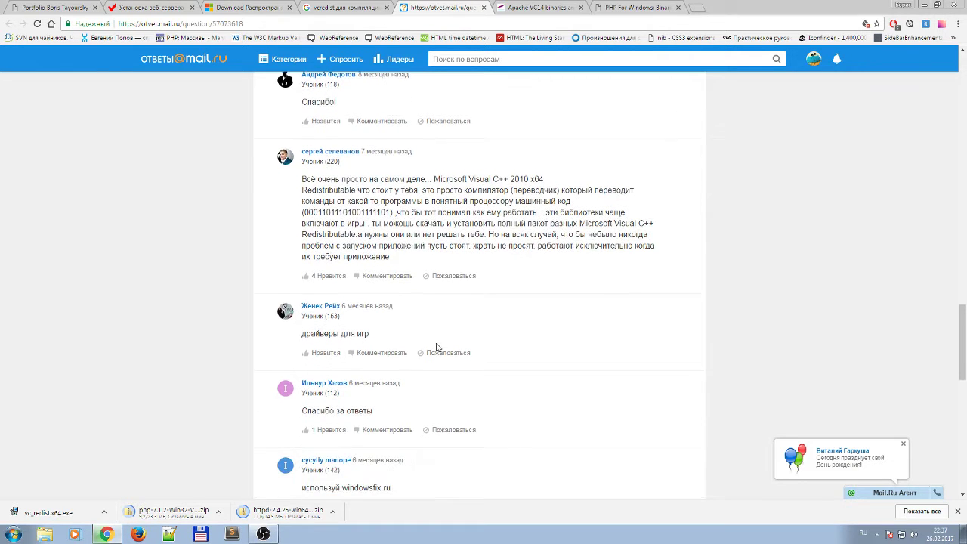
{"action": "scroll", "coordinate": [436, 348], "scroll_direction": "down", "scroll_amount": 4}
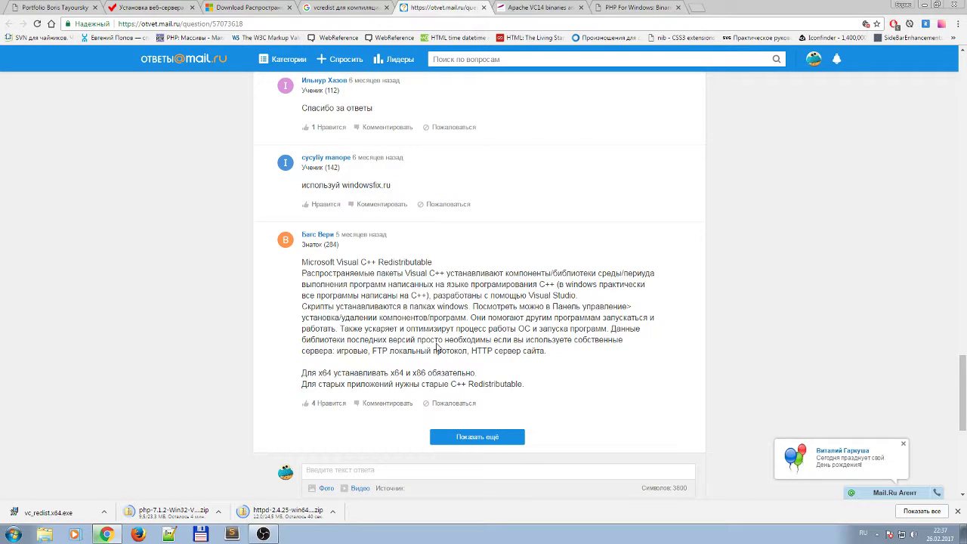
{"action": "left_click_drag", "start_coordinate": [470, 285], "coordinate": [498, 316]}
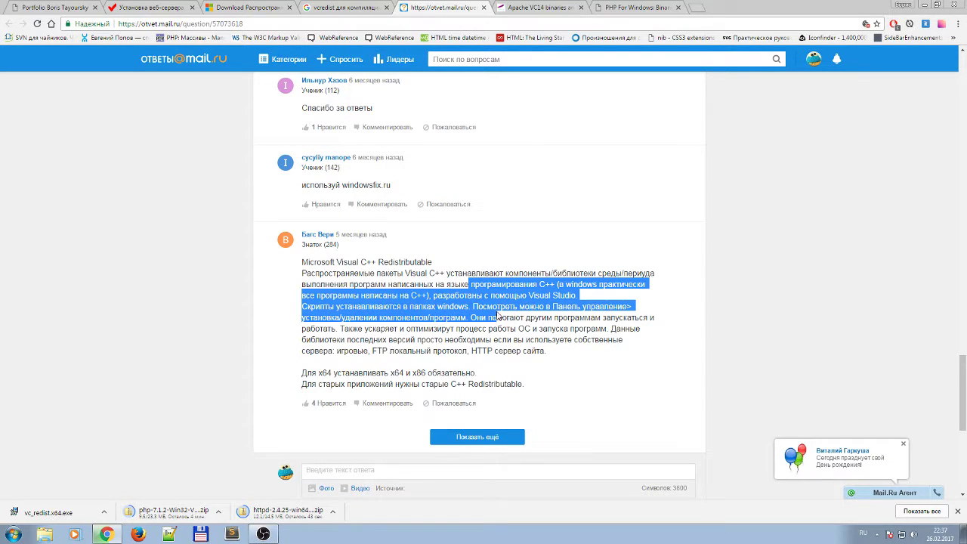
{"action": "left_click", "coordinate": [517, 334]}
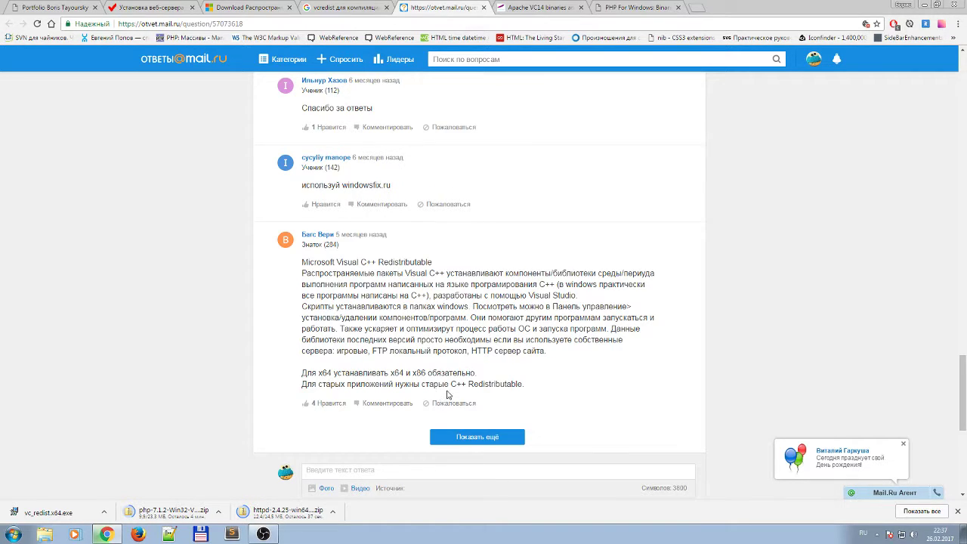
{"action": "left_click", "coordinate": [484, 8]}
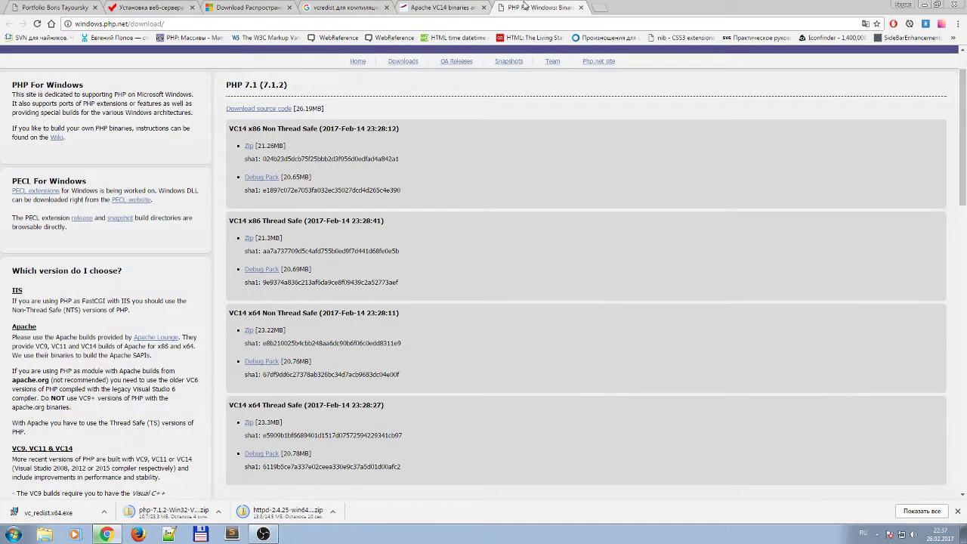
Check the VC14 x64 build headings on the PHP page, then open the finished httpd zip's download menu.
{"action": "left_click", "coordinate": [525, 8]}
{"action": "double_click", "coordinate": [245, 313]}
{"action": "left_click_drag", "start_coordinate": [247, 405], "coordinate": [237, 404]}
{"action": "left_click", "coordinate": [242, 415]}
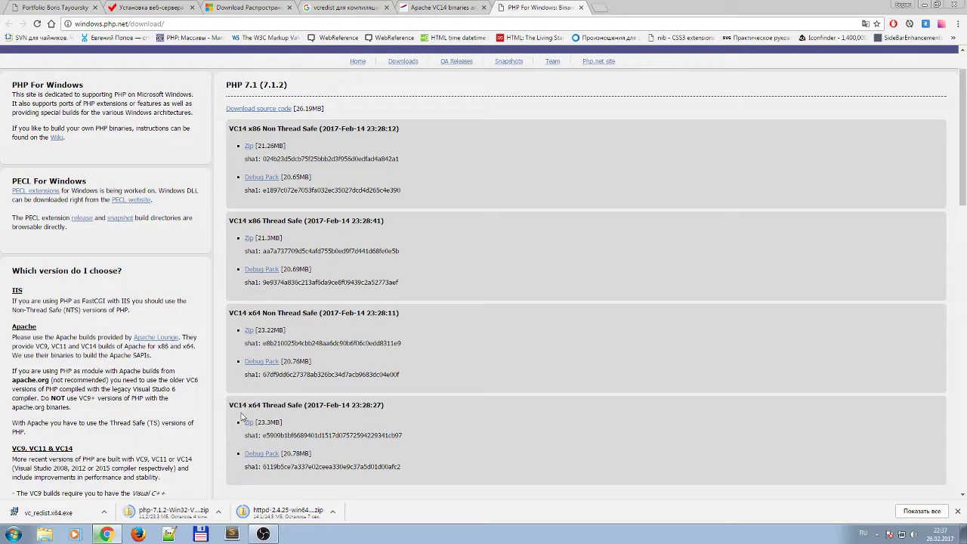
{"action": "left_click_drag", "start_coordinate": [234, 405], "coordinate": [246, 405]}
{"action": "left_click", "coordinate": [238, 415]}
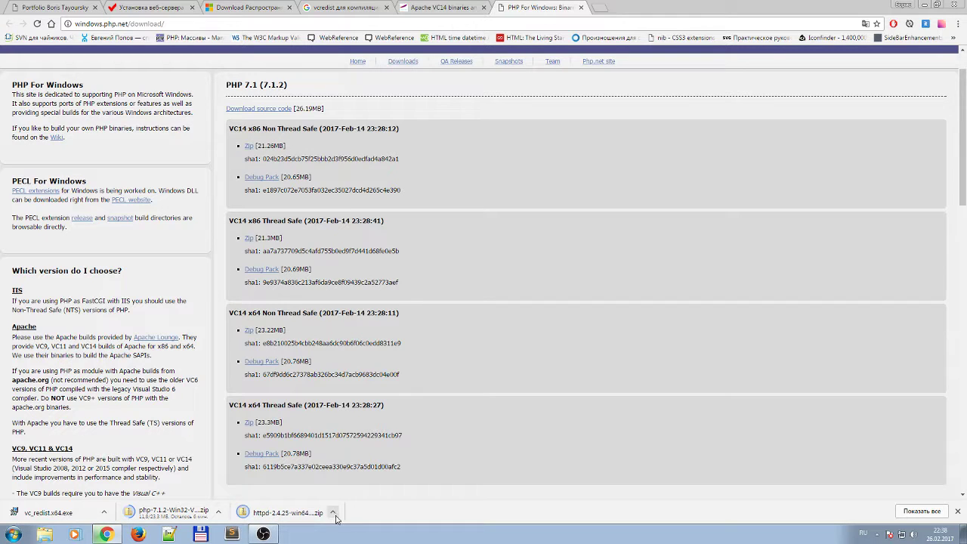
{"action": "left_click", "coordinate": [333, 513]}
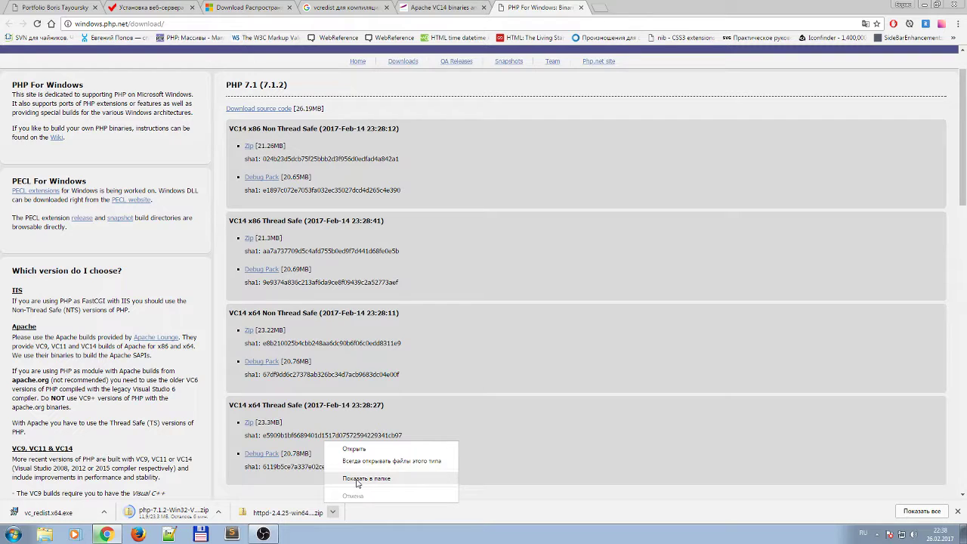
Extract httpd-2.4.25-win64-VC14.zip into Downloads, then return to the installation article.
{"action": "left_click", "coordinate": [358, 479]}
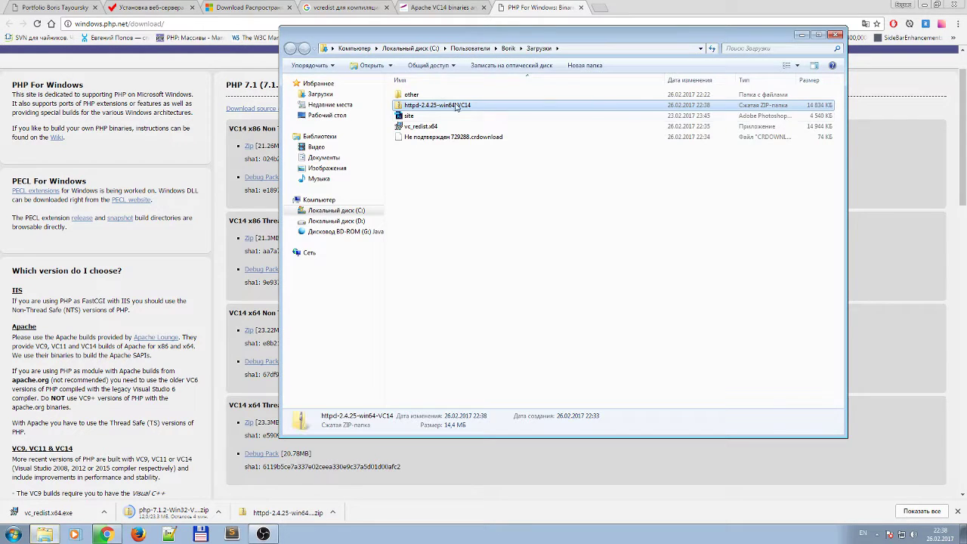
{"action": "right_click", "coordinate": [428, 106]}
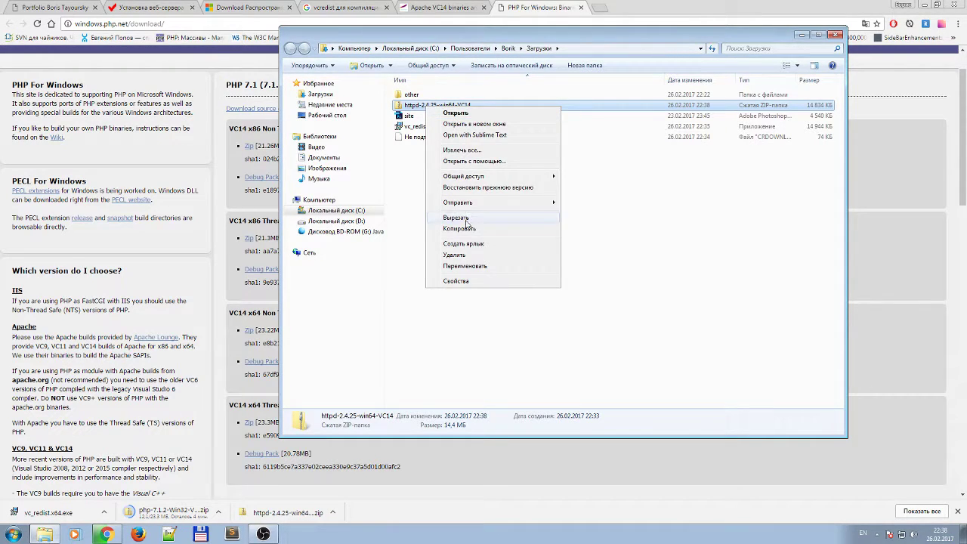
{"action": "left_click", "coordinate": [470, 155]}
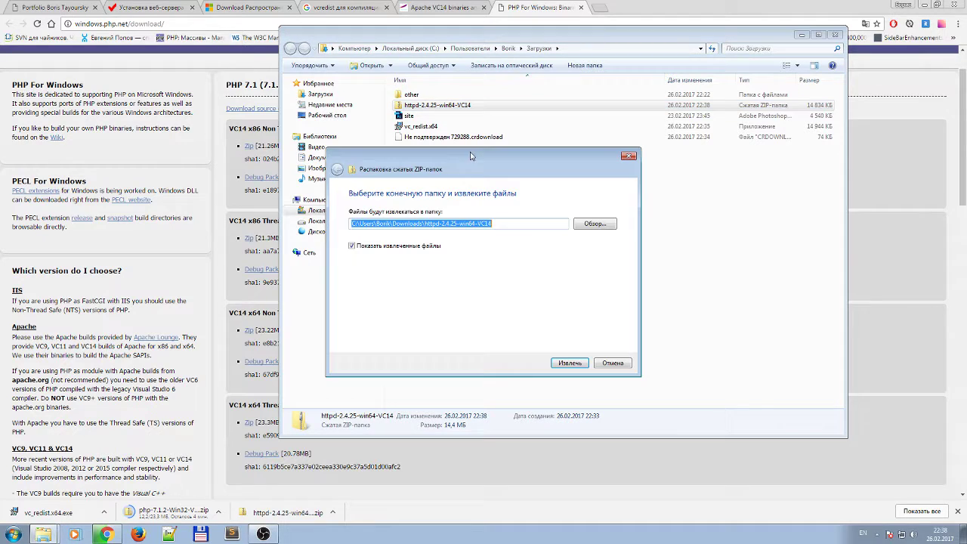
{"action": "left_click", "coordinate": [565, 363]}
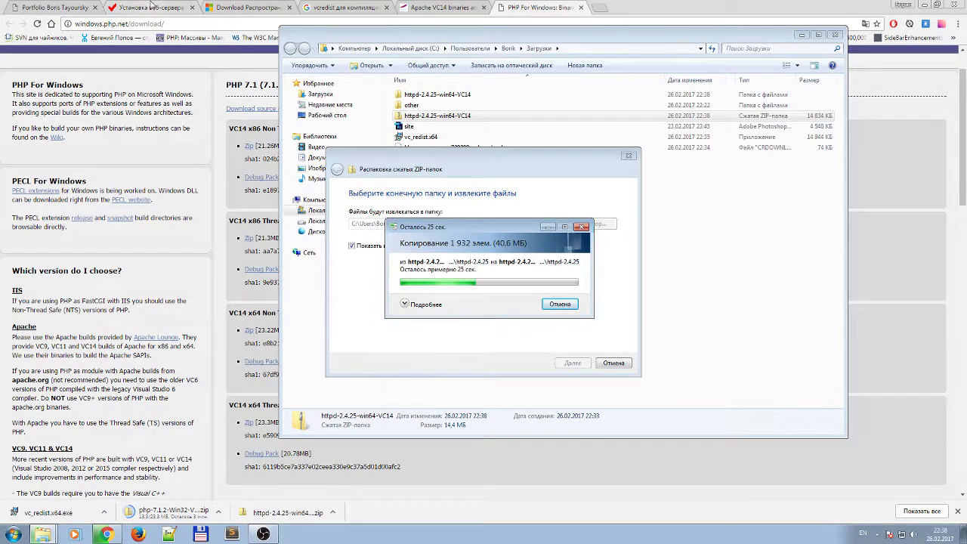
{"action": "left_click", "coordinate": [151, 6]}
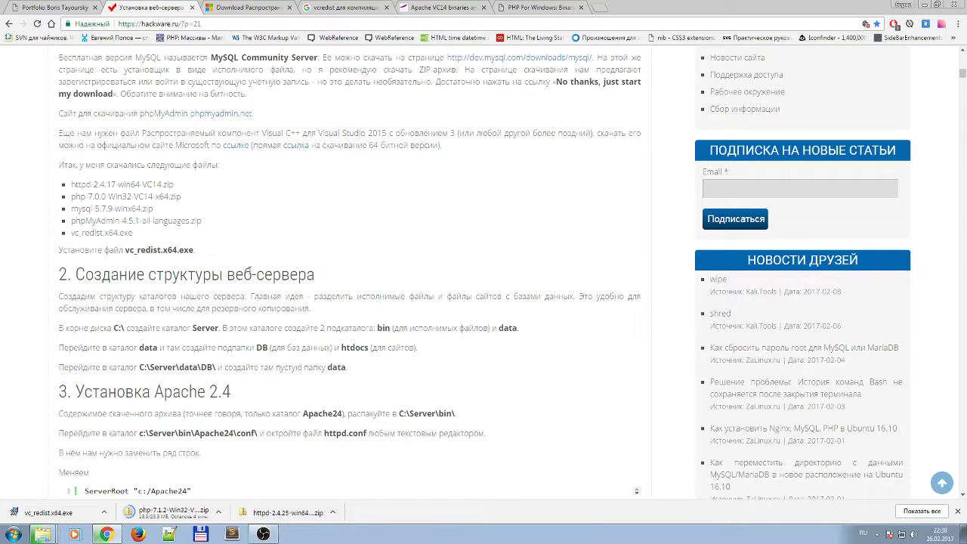
Review the article's C:\Server folder layout with its bin, data and DB subfolders.
{"action": "scroll", "coordinate": [252, 276], "scroll_direction": "down", "scroll_amount": 1}
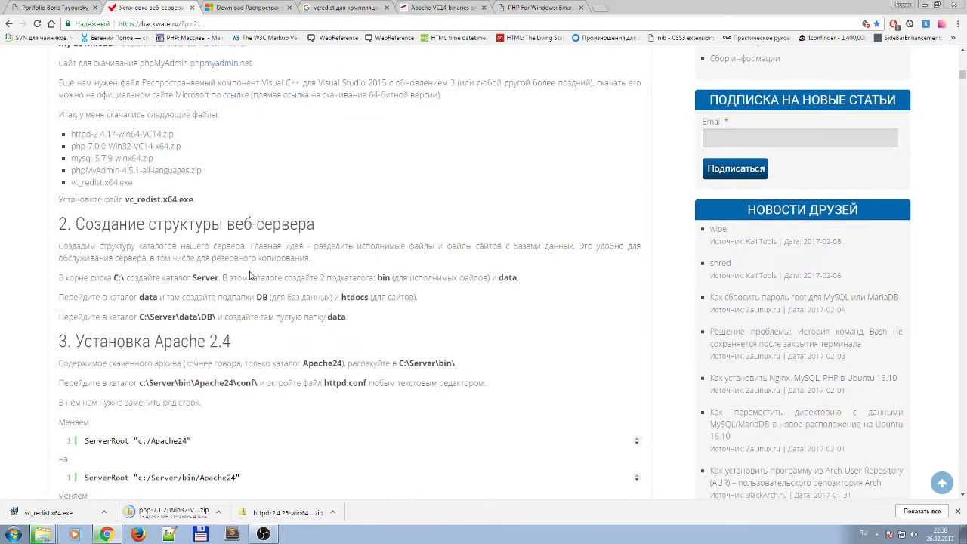
{"action": "double_click", "coordinate": [119, 278]}
{"action": "double_click", "coordinate": [205, 277]}
{"action": "left_click", "coordinate": [307, 276]}
{"action": "double_click", "coordinate": [383, 277]}
{"action": "left_click_drag", "start_coordinate": [516, 277], "coordinate": [502, 277]}
{"action": "mouse_move", "coordinate": [377, 277]}
{"action": "left_mouse_down"}
{"action": "mouse_move", "coordinate": [453, 278]}
{"action": "mouse_move", "coordinate": [382, 277]}
{"action": "left_mouse_up"}
{"action": "double_click", "coordinate": [384, 277]}
{"action": "left_click", "coordinate": [407, 280]}
{"action": "left_click_drag", "start_coordinate": [515, 278], "coordinate": [499, 278]}
{"action": "mouse_move", "coordinate": [268, 297]}
{"action": "left_mouse_down"}
{"action": "mouse_move", "coordinate": [281, 296]}
{"action": "mouse_move", "coordinate": [263, 298]}
{"action": "left_mouse_up"}
{"action": "left_click", "coordinate": [369, 297]}
{"action": "double_click", "coordinate": [225, 278]}
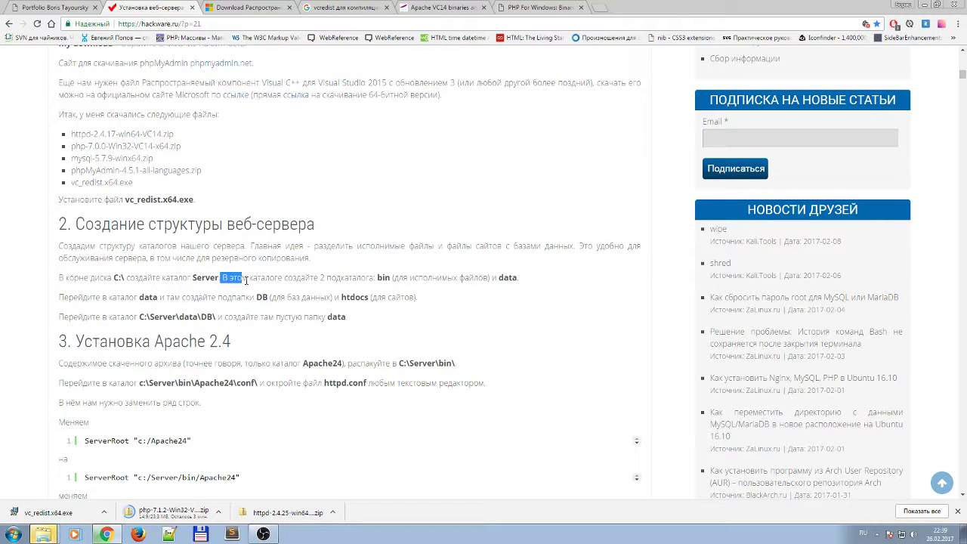
{"action": "left_click", "coordinate": [224, 278]}
Check the extracted httpd folder holds Apache24, then bring up Total Commander.
{"action": "left_click", "coordinate": [199, 535]}
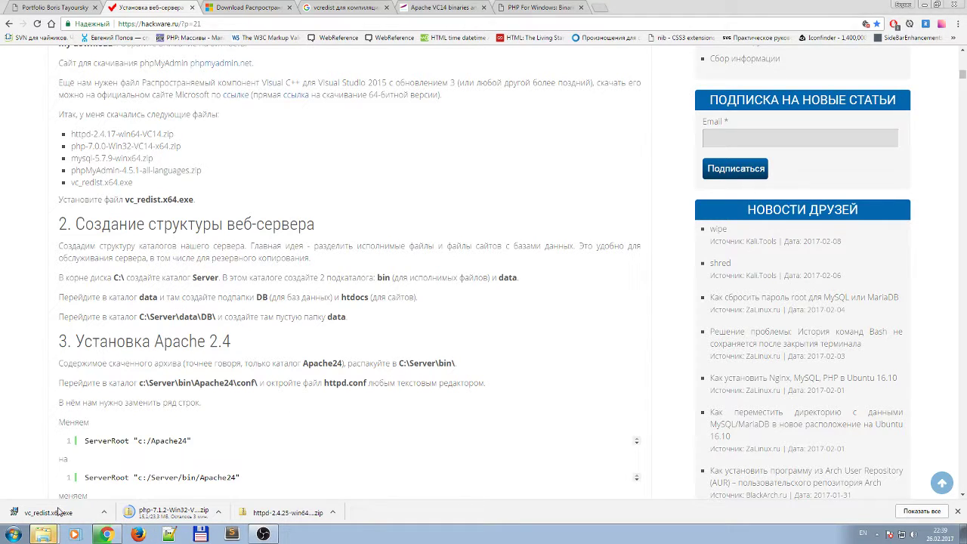
{"action": "left_click_drag", "start_coordinate": [488, 48], "coordinate": [490, 49]}
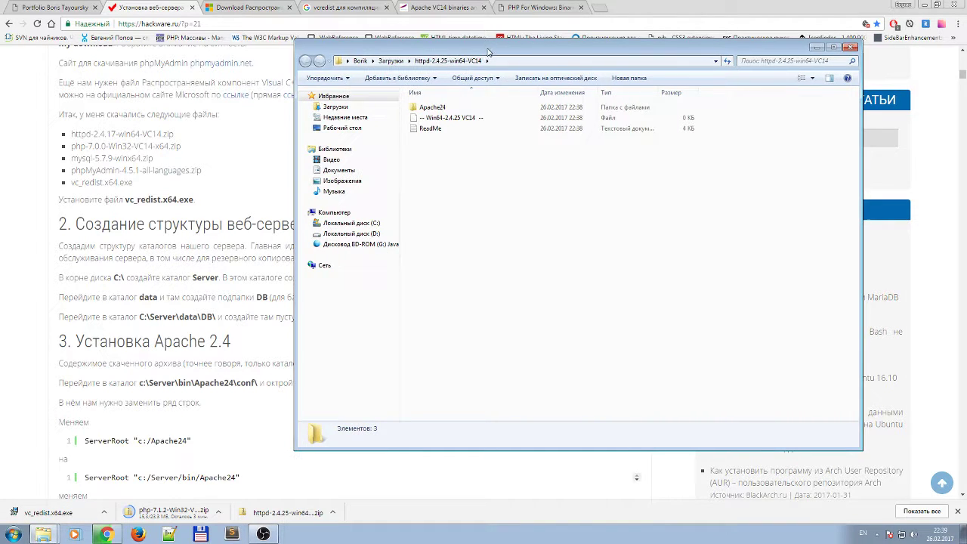
{"action": "left_click", "coordinate": [816, 47]}
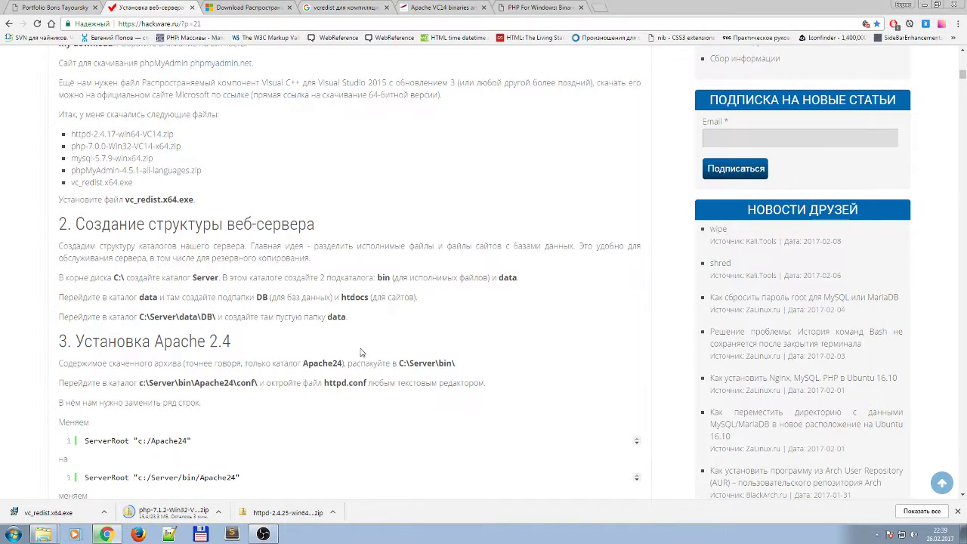
{"action": "left_click", "coordinate": [200, 535]}
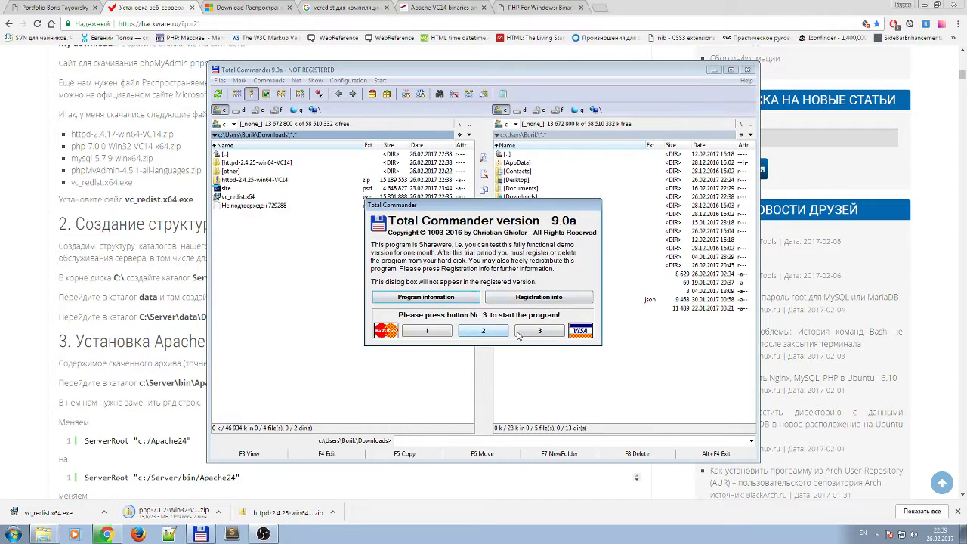
Dismiss the nag screen and browse d:\localhost's bem and bemmaket folders in the right pane.
{"action": "key", "text": "1"}
{"action": "left_click", "coordinate": [522, 110]}
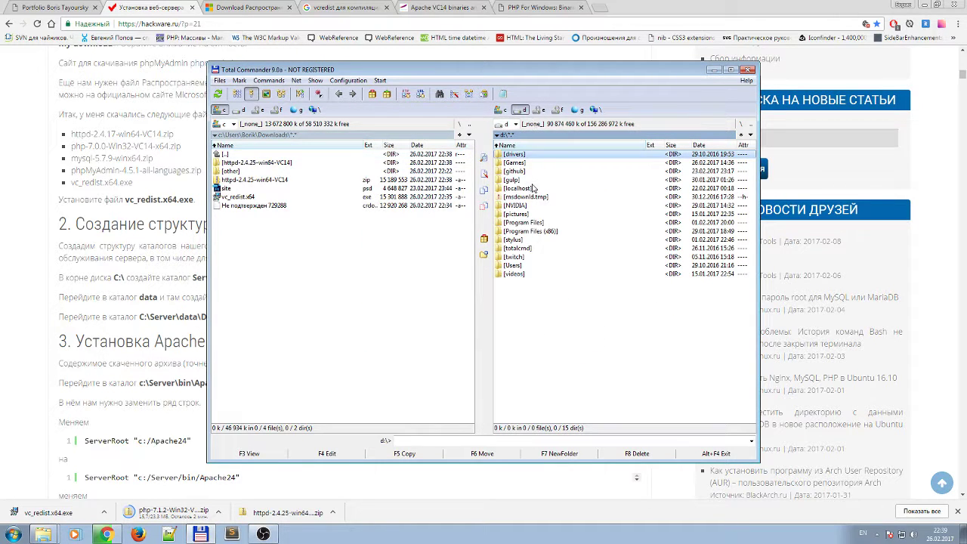
{"action": "left_click", "coordinate": [521, 189]}
{"action": "double_click", "coordinate": [521, 189]}
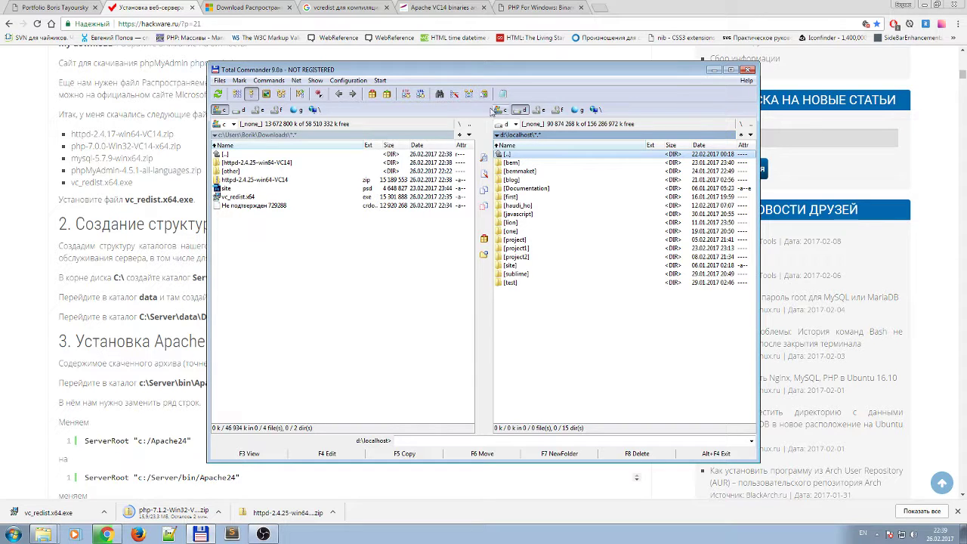
{"action": "double_click", "coordinate": [518, 163]}
{"action": "double_click", "coordinate": [517, 155]}
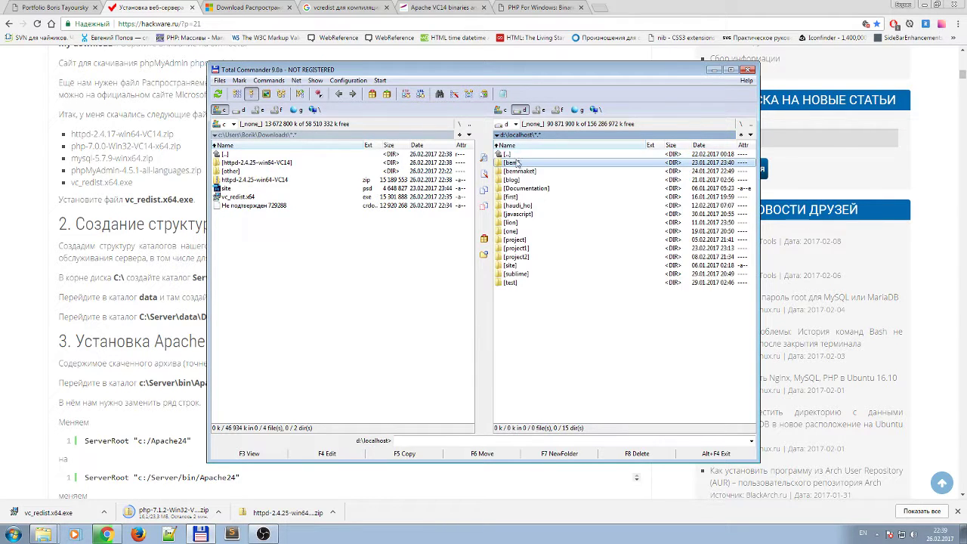
{"action": "double_click", "coordinate": [517, 176]}
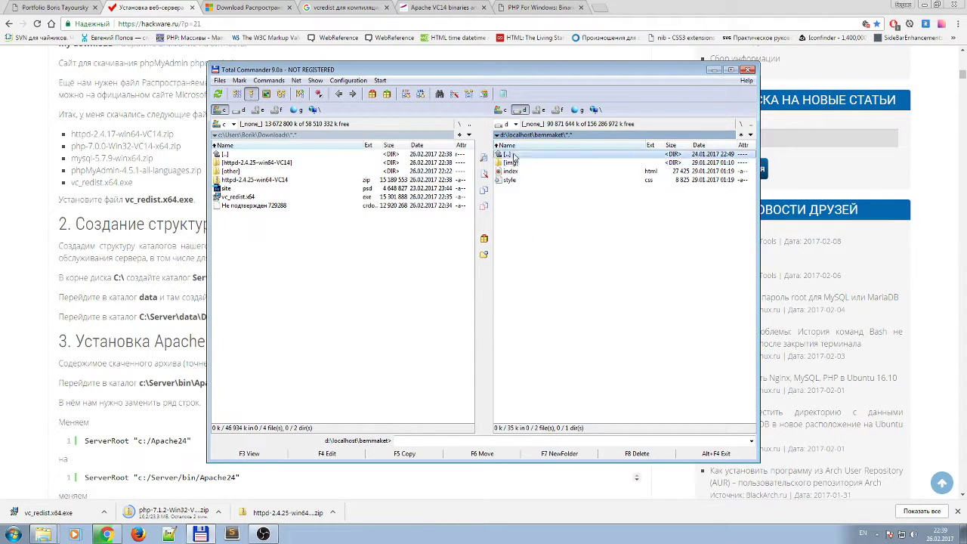
{"action": "double_click", "coordinate": [502, 154]}
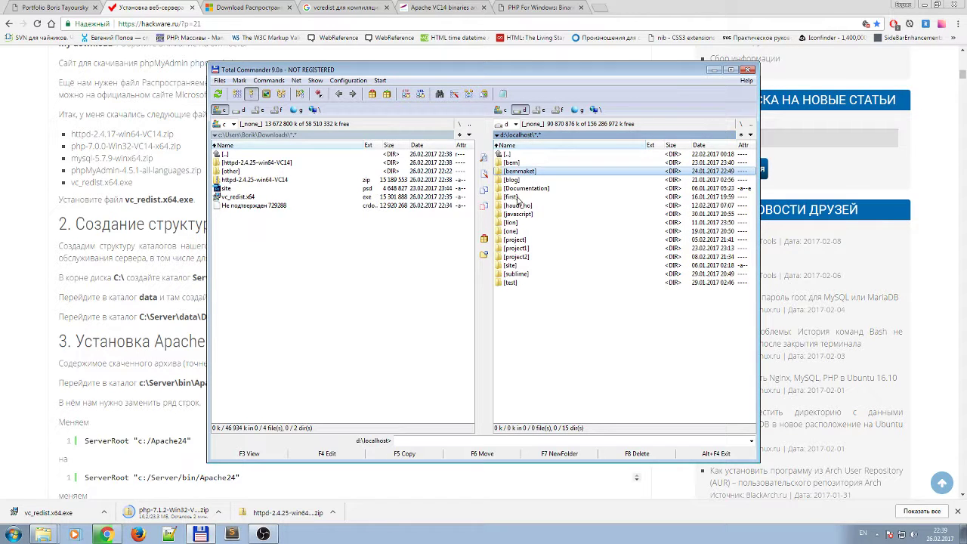
Look into the first and one folders, then move the right pane to C:'s Downloads.
{"action": "double_click", "coordinate": [519, 198]}
{"action": "left_click", "coordinate": [520, 213]}
{"action": "key", "text": "BackSpace"}
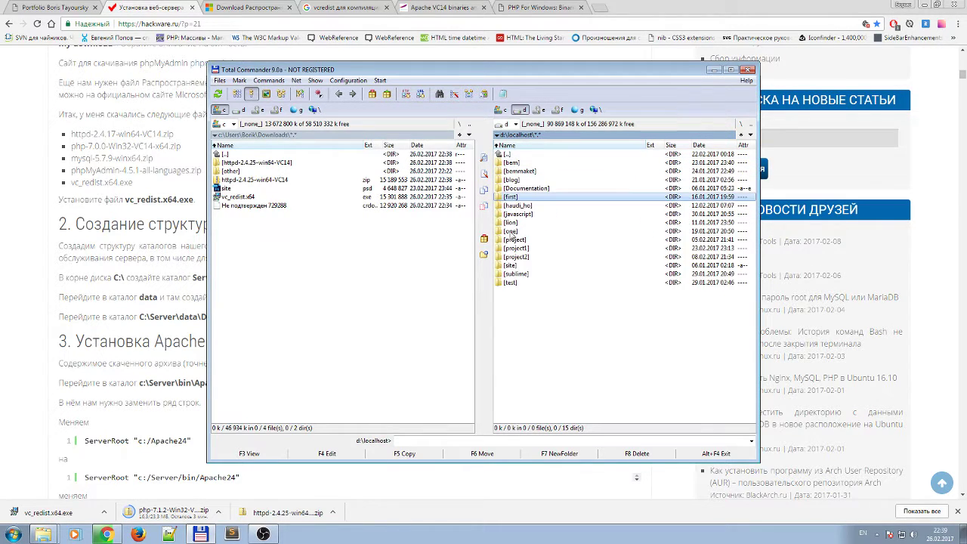
{"action": "double_click", "coordinate": [511, 231]}
{"action": "double_click", "coordinate": [511, 155]}
{"action": "left_click", "coordinate": [521, 188]}
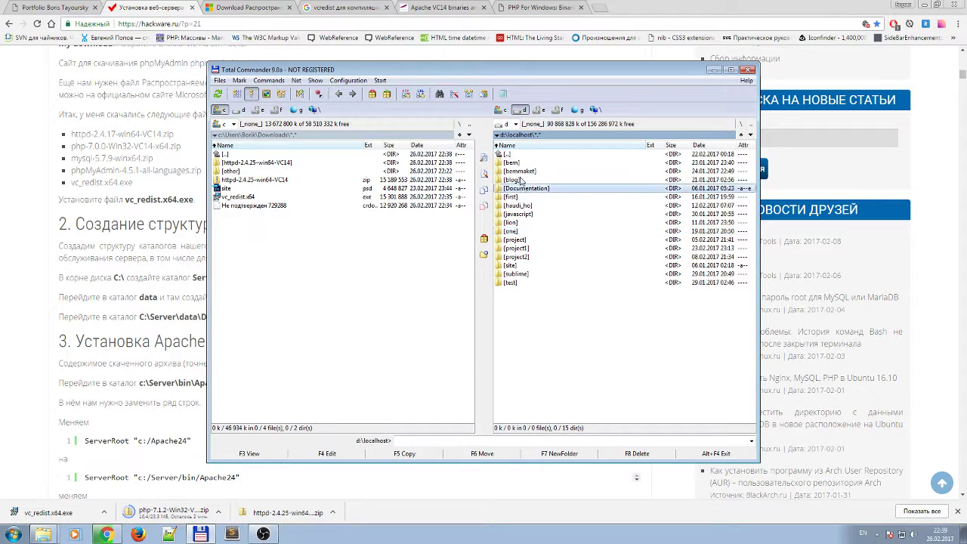
{"action": "left_click", "coordinate": [520, 172]}
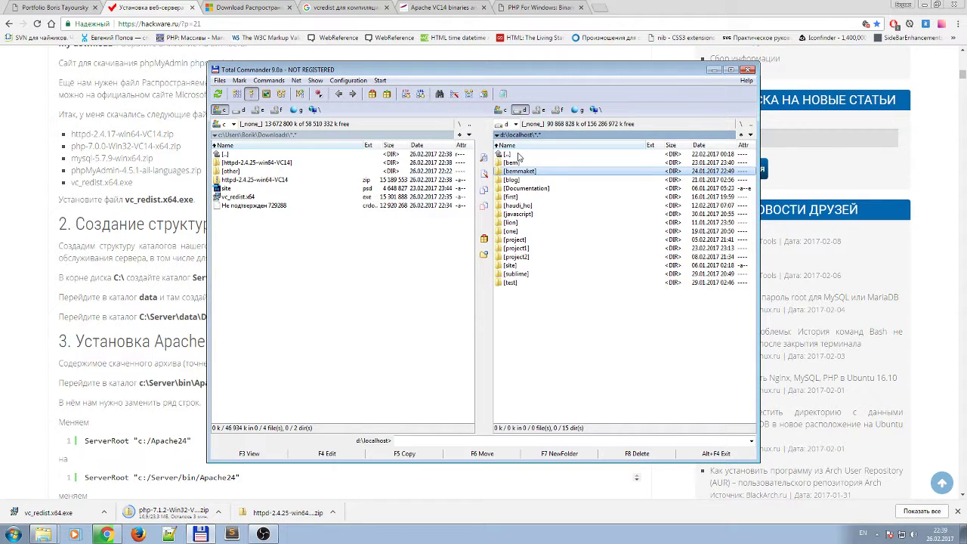
{"action": "double_click", "coordinate": [518, 155]}
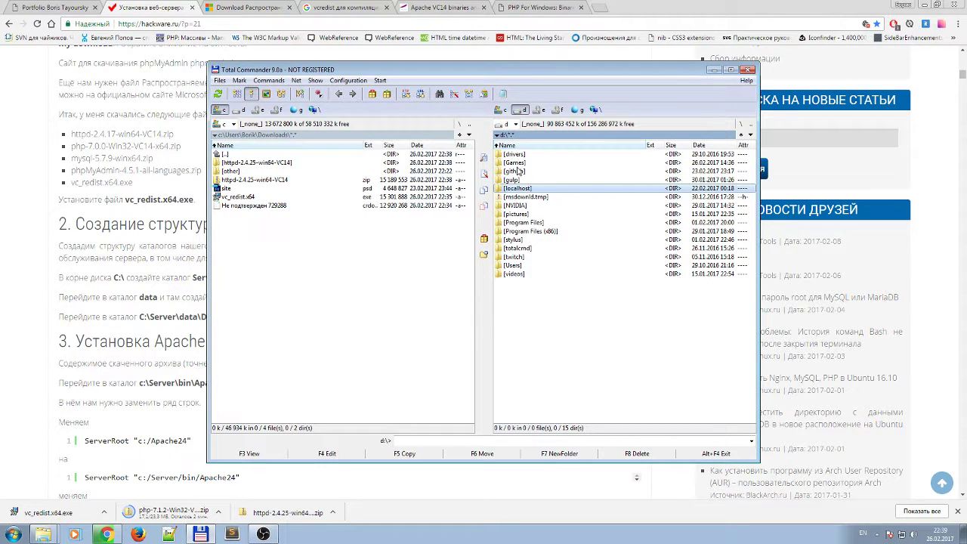
{"action": "left_click", "coordinate": [500, 109]}
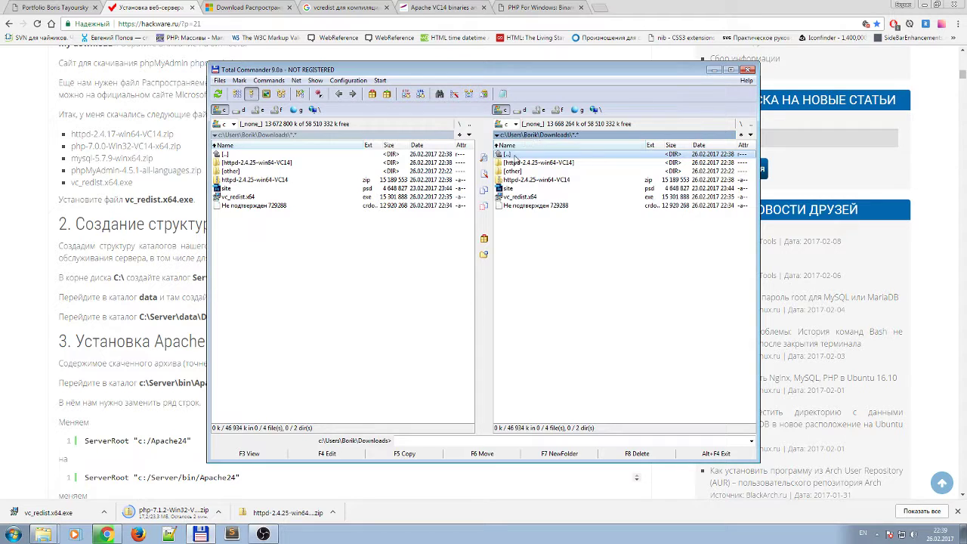
Go up to the C:\ root and open the totalcmd folder.
{"action": "double_click", "coordinate": [516, 155]}
{"action": "double_click", "coordinate": [516, 155]}
{"action": "left_click", "coordinate": [519, 163]}
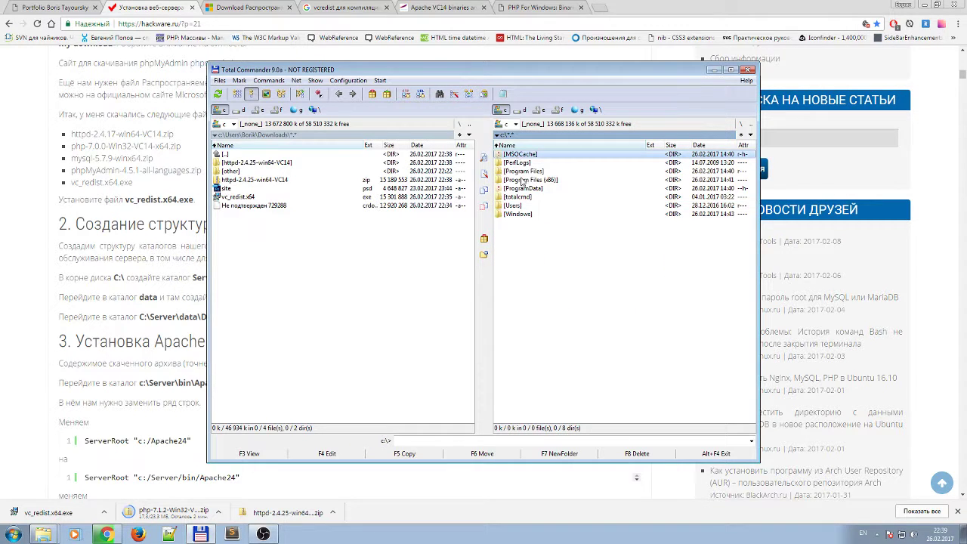
{"action": "left_click", "coordinate": [517, 206]}
{"action": "left_click", "coordinate": [519, 162]}
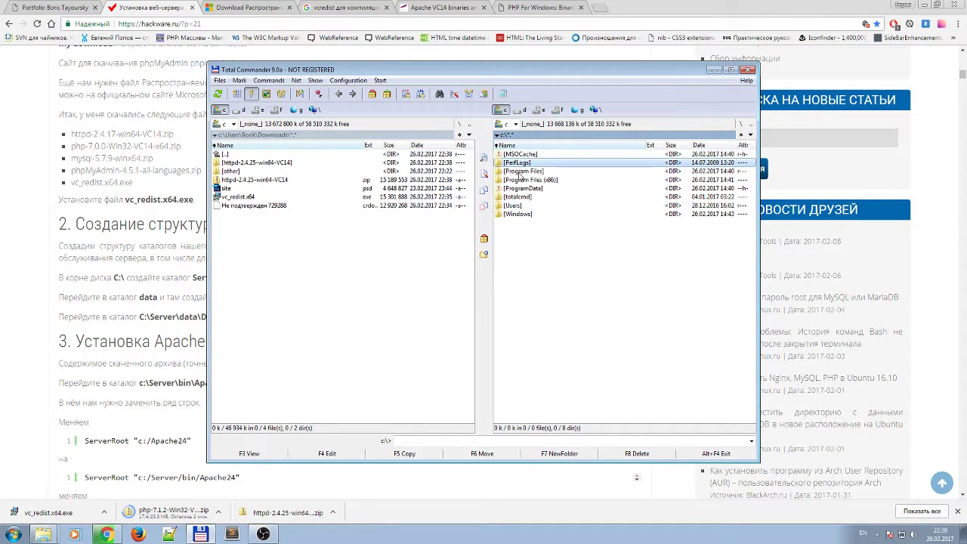
{"action": "left_click", "coordinate": [519, 179]}
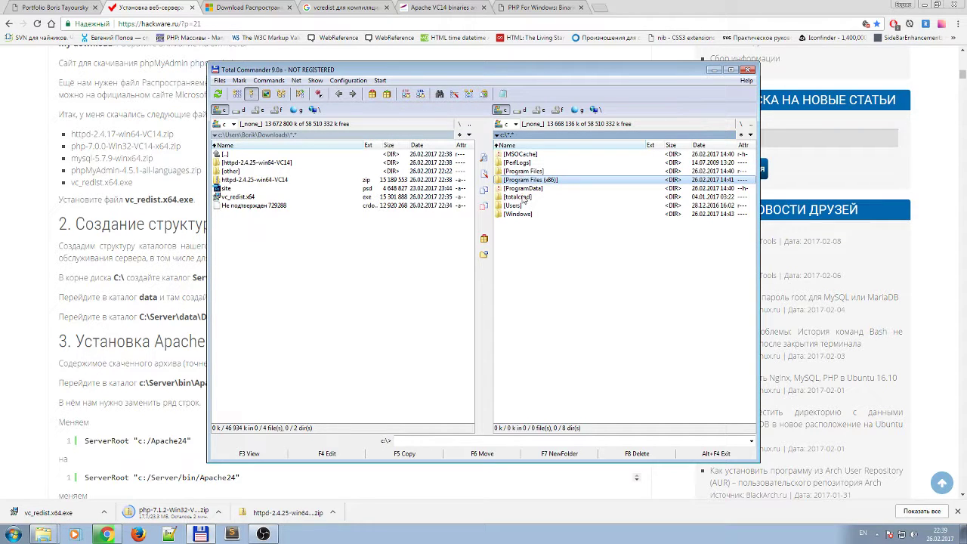
{"action": "double_click", "coordinate": [520, 197]}
Try opening PerfLogs, dismiss both access denied messages, then show drive D in the second pane.
{"action": "double_click", "coordinate": [521, 155]}
{"action": "double_click", "coordinate": [519, 162]}
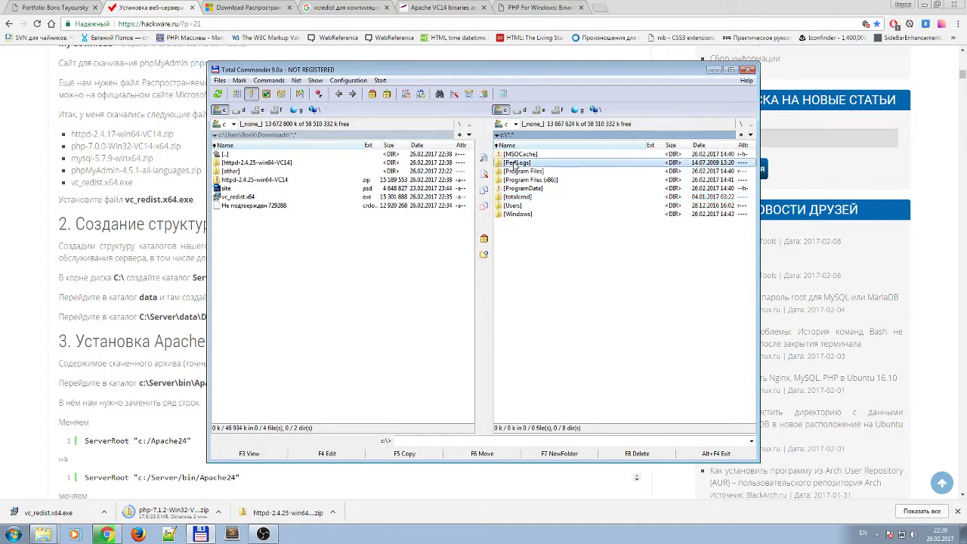
{"action": "left_click", "coordinate": [546, 240]}
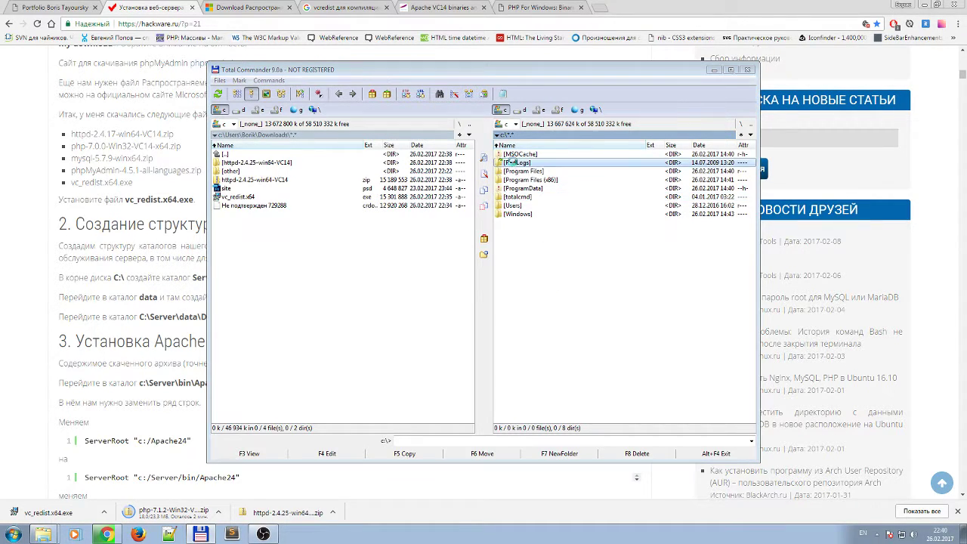
{"action": "double_click", "coordinate": [517, 163]}
{"action": "left_click", "coordinate": [547, 241]}
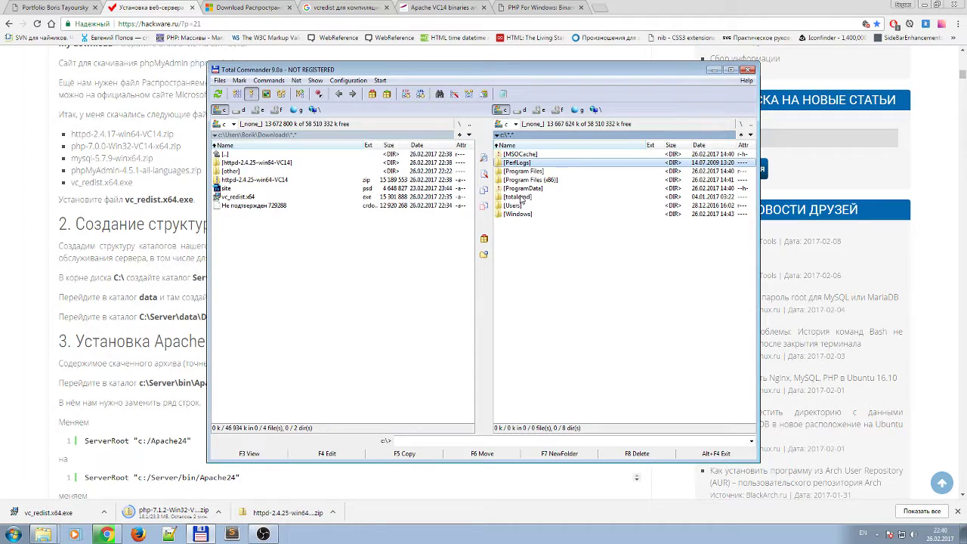
{"action": "left_click", "coordinate": [520, 111]}
{"action": "left_click", "coordinate": [519, 180]}
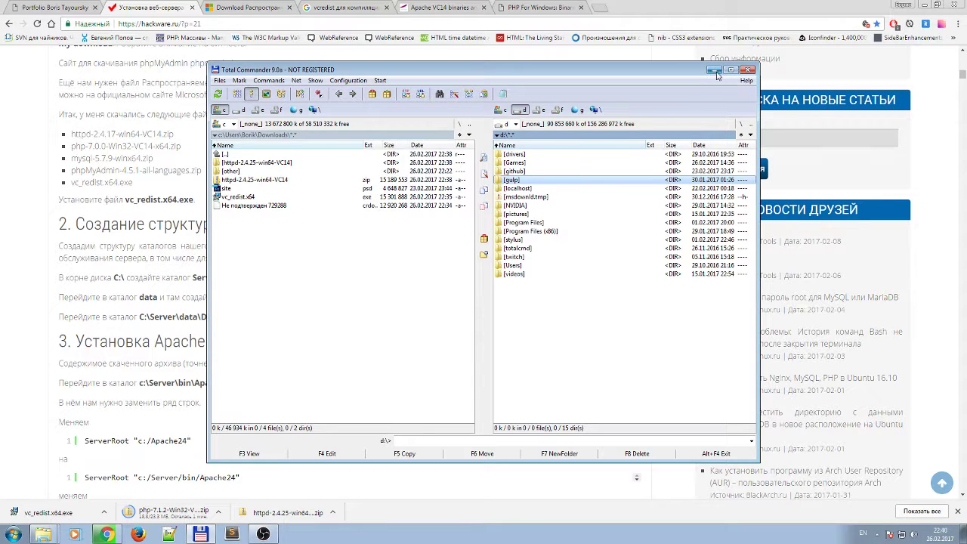
Open d:\localhost to look through its subfolders, then return to the D: root.
{"action": "double_click", "coordinate": [514, 188]}
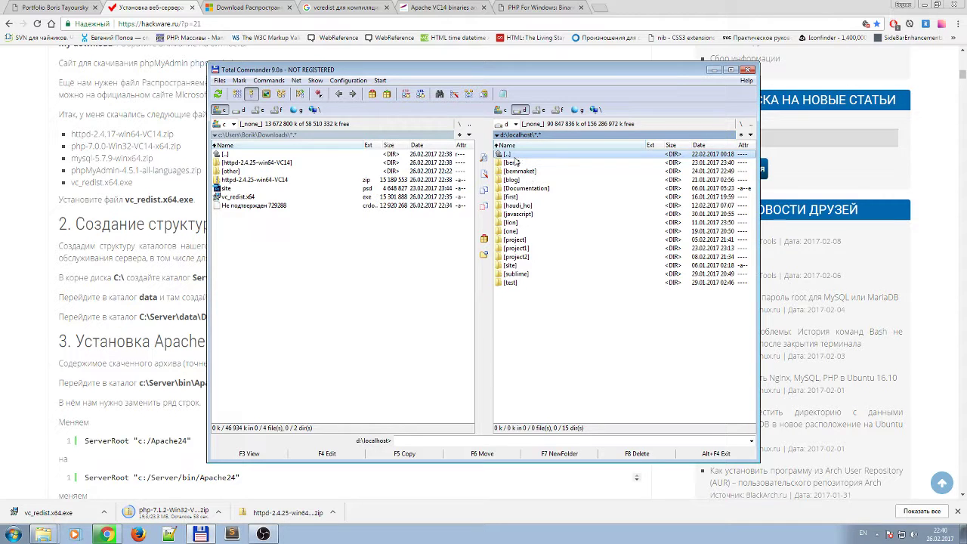
{"action": "left_click_drag", "start_coordinate": [514, 160], "coordinate": [518, 266]}
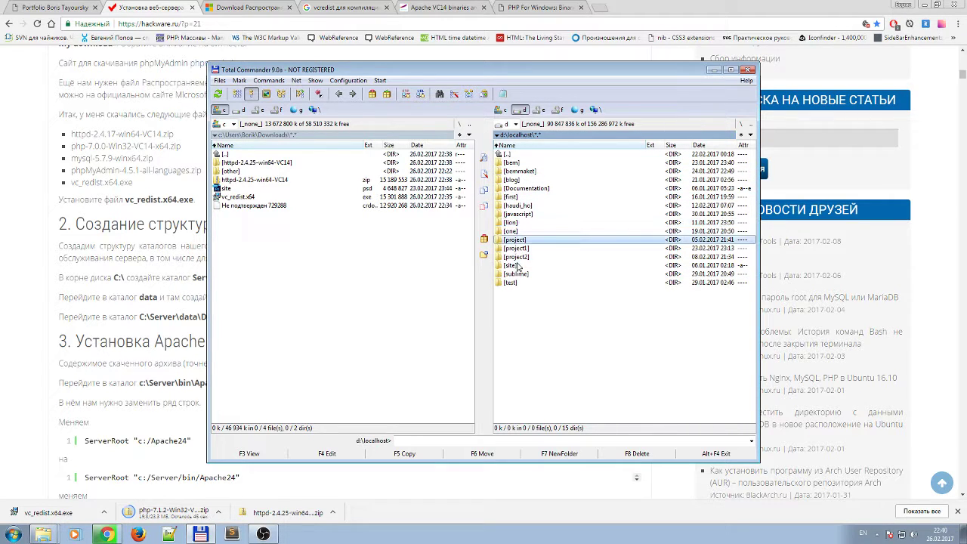
{"action": "double_click", "coordinate": [520, 155]}
{"action": "left_click", "coordinate": [520, 197]}
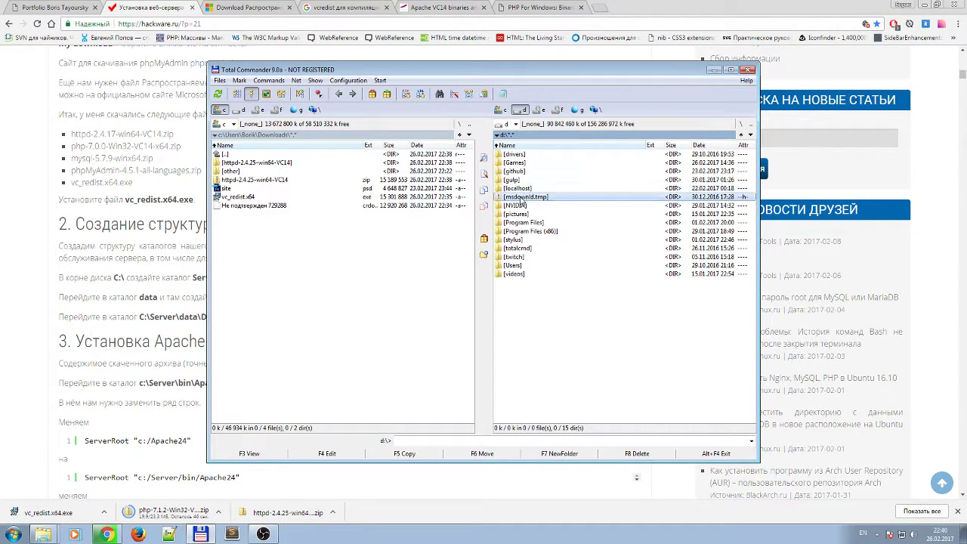
{"action": "double_click", "coordinate": [519, 189]}
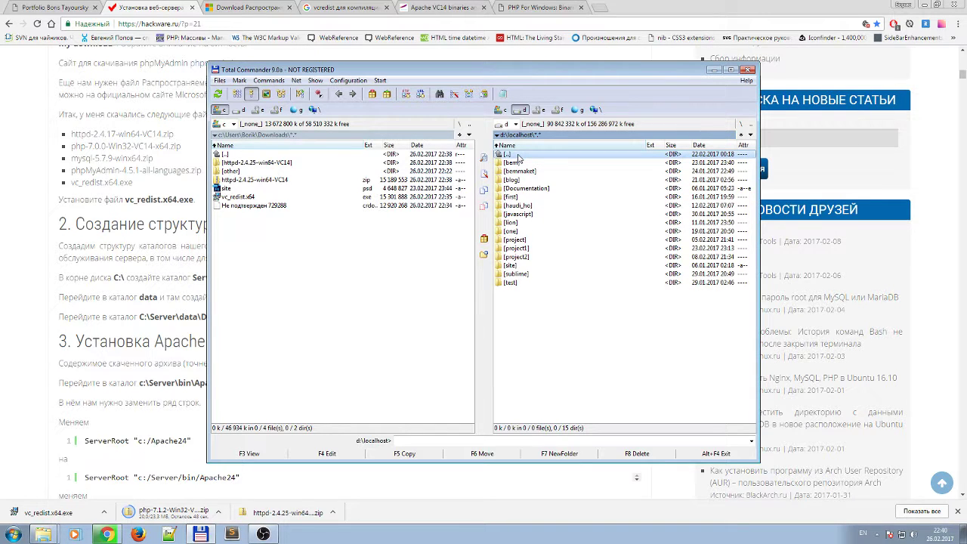
{"action": "double_click", "coordinate": [520, 156]}
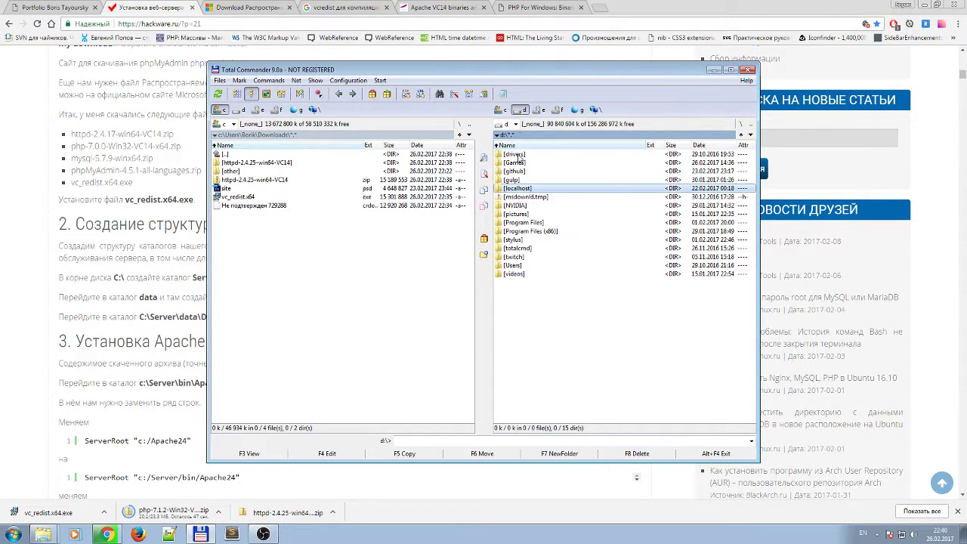
Start renaming localhost but cancel, keeping the name localhost, and peek inside it again.
{"action": "left_click", "coordinate": [521, 197]}
{"action": "left_click", "coordinate": [519, 189]}
{"action": "left_click", "coordinate": [521, 191]}
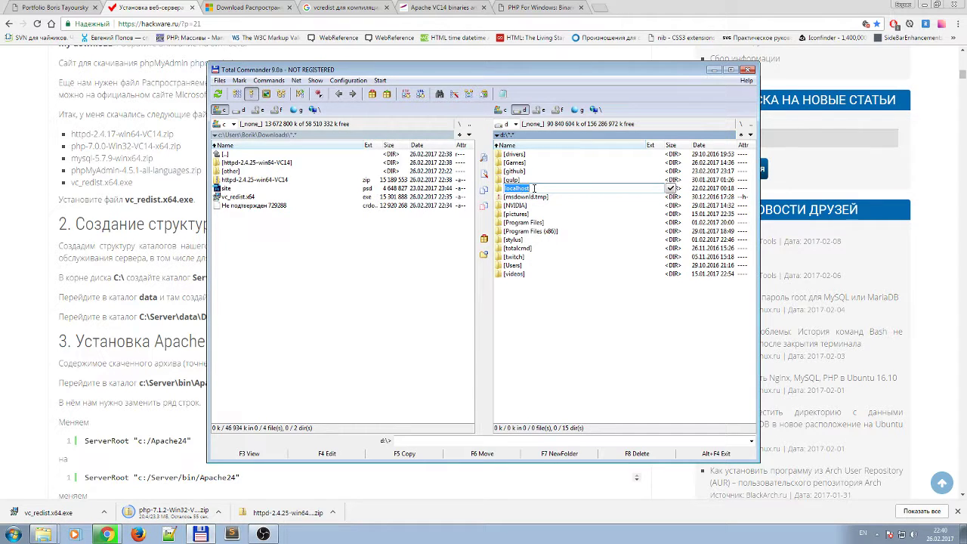
{"action": "left_click", "coordinate": [534, 189]}
{"action": "key", "text": "Return"}
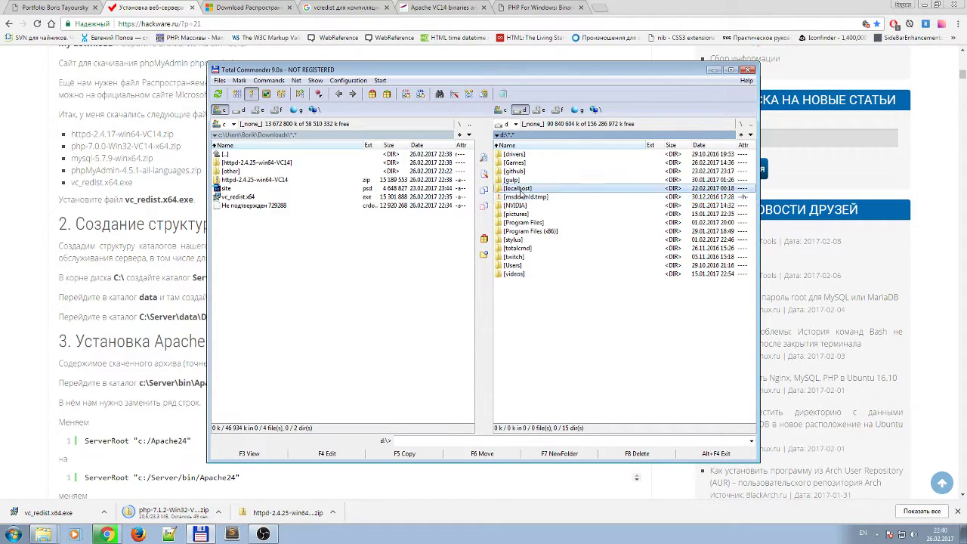
{"action": "double_click", "coordinate": [518, 191]}
{"action": "double_click", "coordinate": [519, 156]}
Look inside d:\github, return to the D: root, and minimize Total Commander.
{"action": "double_click", "coordinate": [521, 170]}
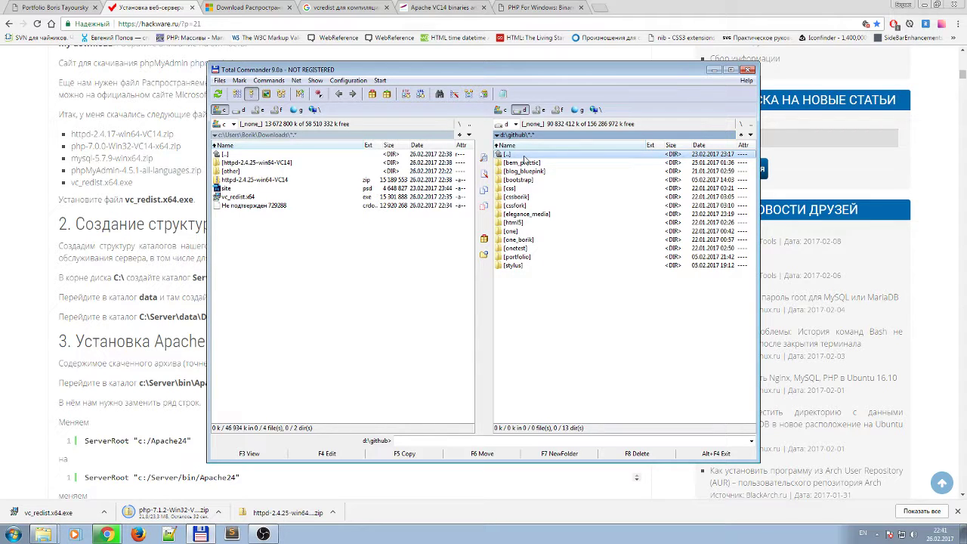
{"action": "double_click", "coordinate": [523, 156]}
{"action": "left_click", "coordinate": [514, 182]}
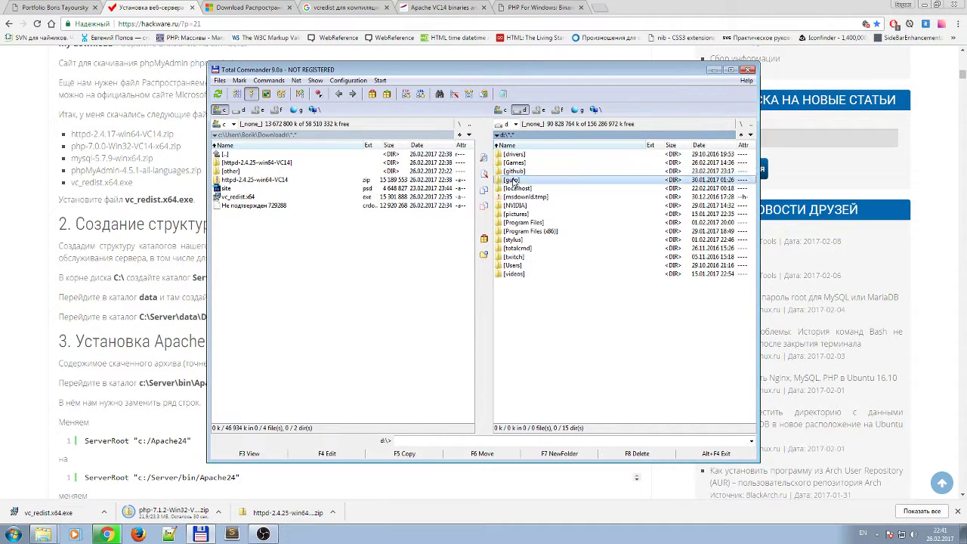
{"action": "left_click", "coordinate": [514, 172]}
{"action": "double_click", "coordinate": [518, 172]}
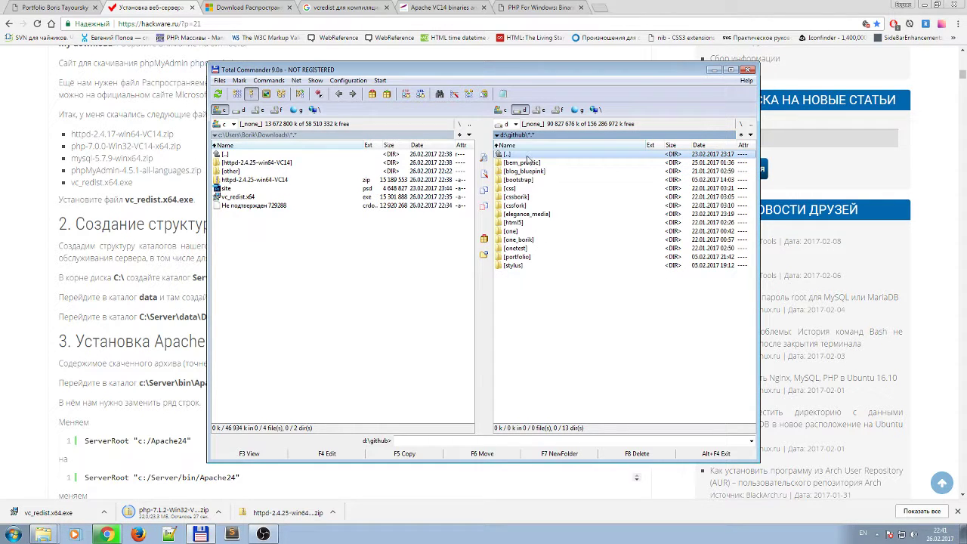
{"action": "double_click", "coordinate": [524, 155]}
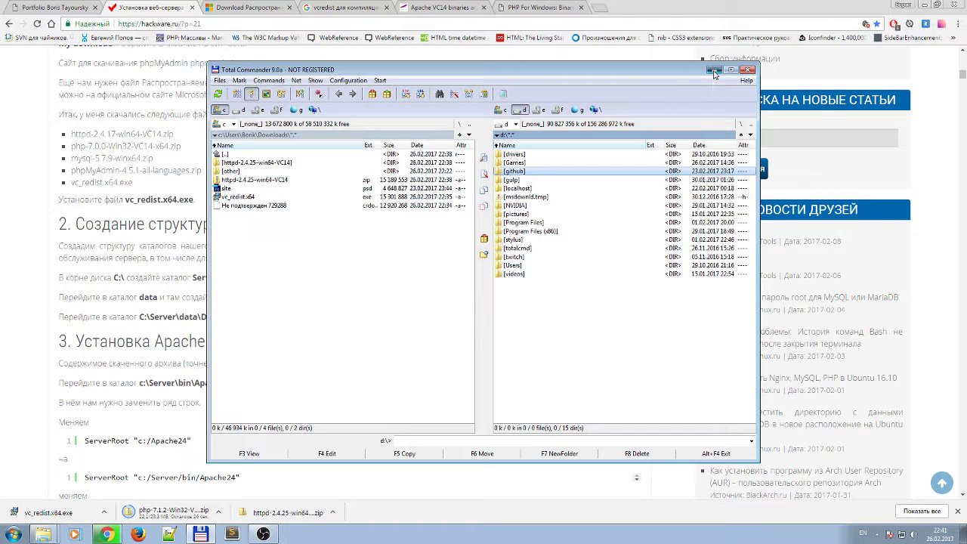
{"action": "left_click", "coordinate": [713, 71]}
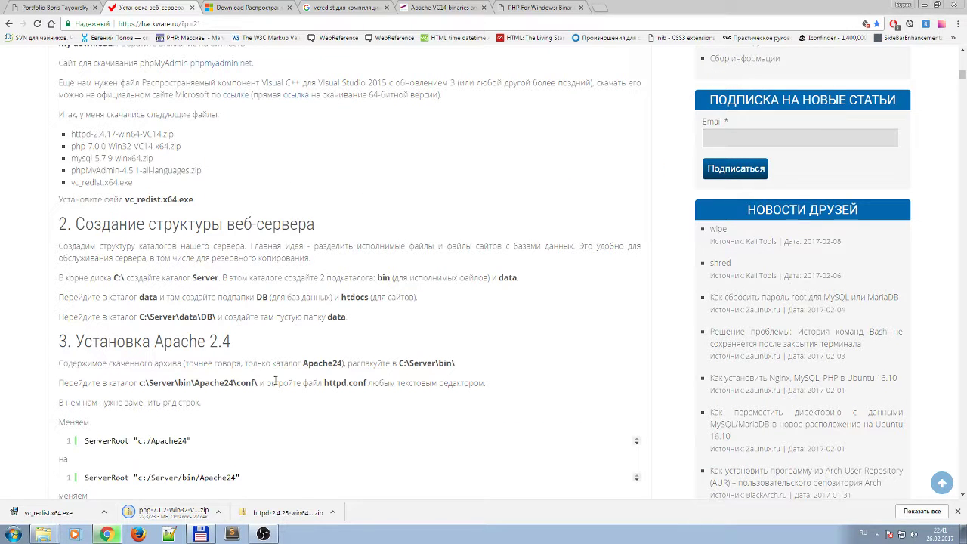
Highlight the C:\Server\bin\ and conf paths and the httpd.conf file name in the tutorial.
{"action": "left_click_drag", "start_coordinate": [153, 341], "coordinate": [181, 341]}
{"action": "scroll", "coordinate": [249, 354], "scroll_direction": "down", "scroll_amount": 2}
{"action": "left_click_drag", "start_coordinate": [100, 213], "coordinate": [177, 213]}
{"action": "left_click_drag", "start_coordinate": [244, 214], "coordinate": [282, 213]}
{"action": "left_click_drag", "start_coordinate": [446, 213], "coordinate": [427, 214]}
{"action": "left_click_drag", "start_coordinate": [103, 228], "coordinate": [83, 232]}
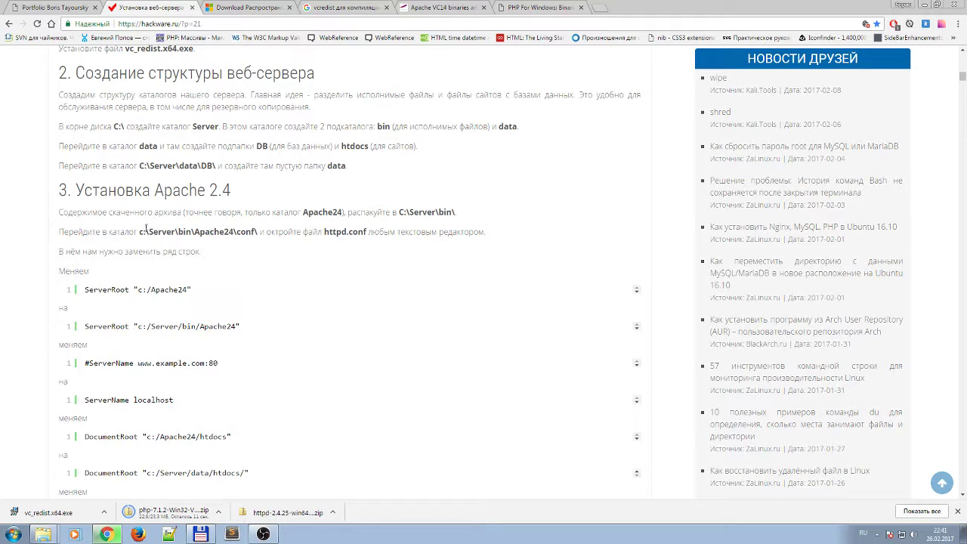
{"action": "left_click_drag", "start_coordinate": [145, 232], "coordinate": [211, 232]}
{"action": "left_click_drag", "start_coordinate": [308, 232], "coordinate": [241, 232]}
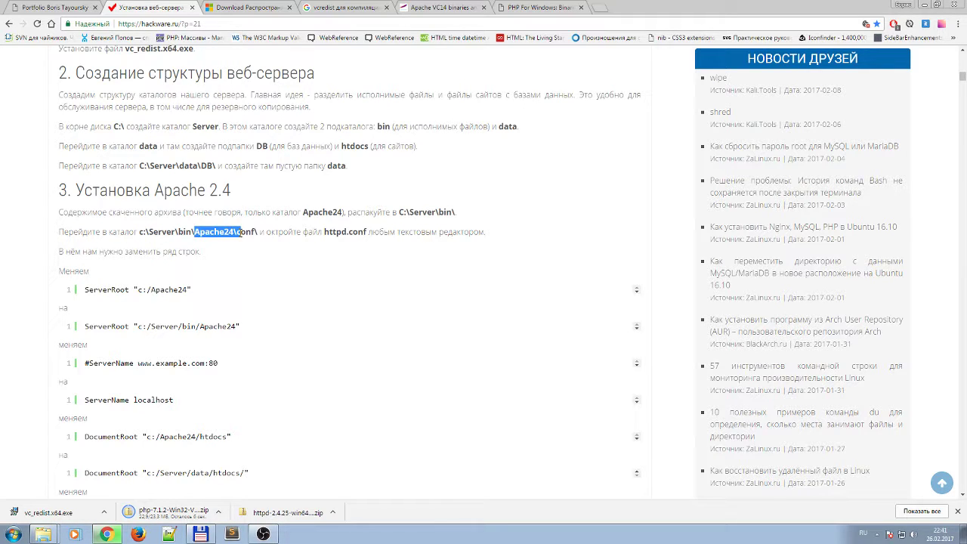
{"action": "left_click", "coordinate": [288, 237]}
{"action": "left_click_drag", "start_coordinate": [330, 232], "coordinate": [356, 232]}
{"action": "left_click", "coordinate": [194, 241]}
{"action": "left_click", "coordinate": [355, 232]}
{"action": "left_click", "coordinate": [325, 232]}
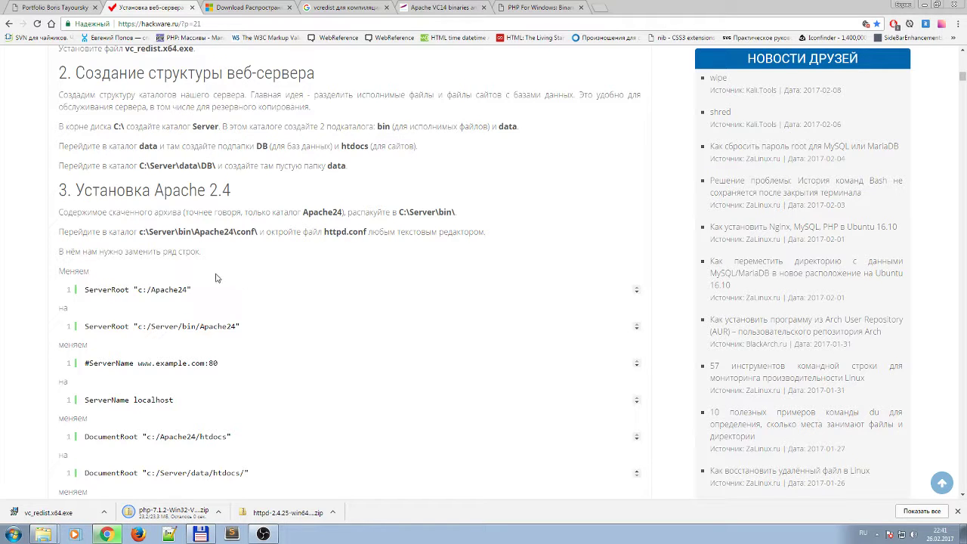
Review the ServerRoot and #ServerName lines, then open the downloaded httpd-2.4.25-win64-VC14 folder.
{"action": "scroll", "coordinate": [242, 316], "scroll_direction": "down", "scroll_amount": 1}
{"action": "scroll", "coordinate": [242, 316], "scroll_direction": "down", "scroll_amount": 1}
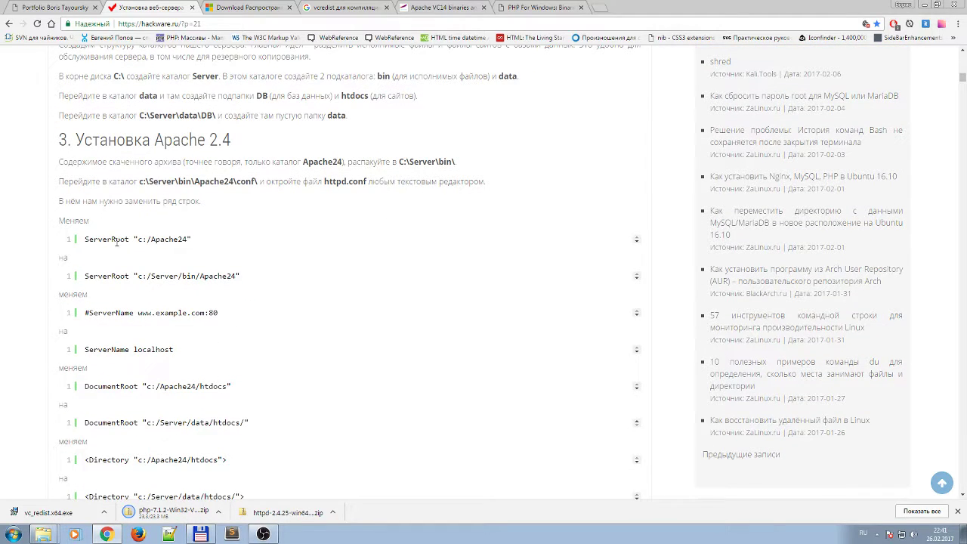
{"action": "left_click_drag", "start_coordinate": [108, 239], "coordinate": [156, 239]}
{"action": "left_click", "coordinate": [145, 277]}
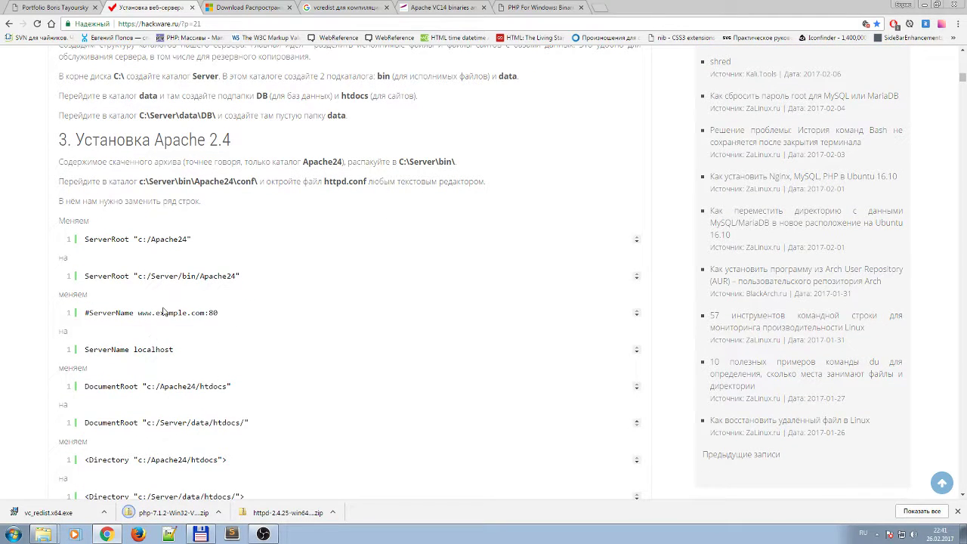
{"action": "left_click_drag", "start_coordinate": [68, 313], "coordinate": [193, 316]}
{"action": "left_click", "coordinate": [151, 344]}
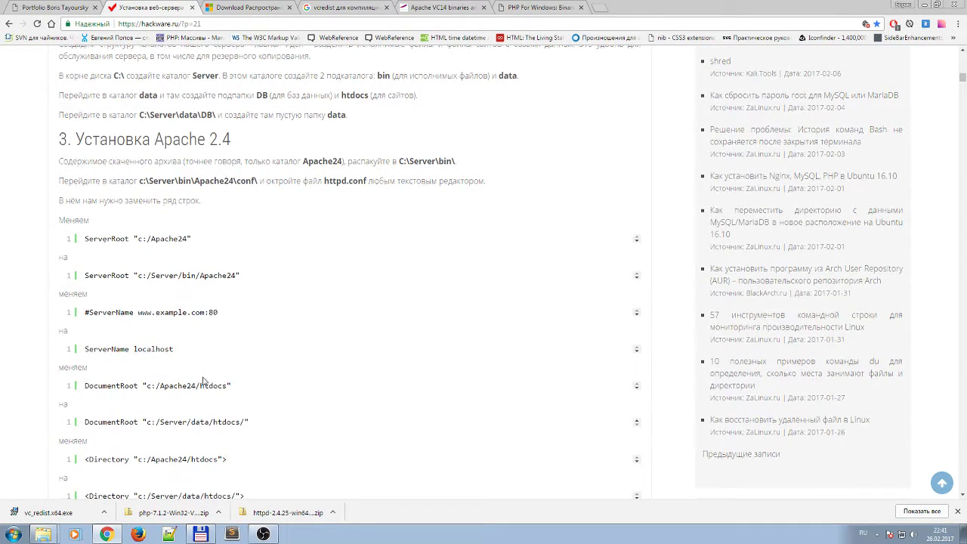
{"action": "scroll", "coordinate": [203, 381], "scroll_direction": "down", "scroll_amount": 3}
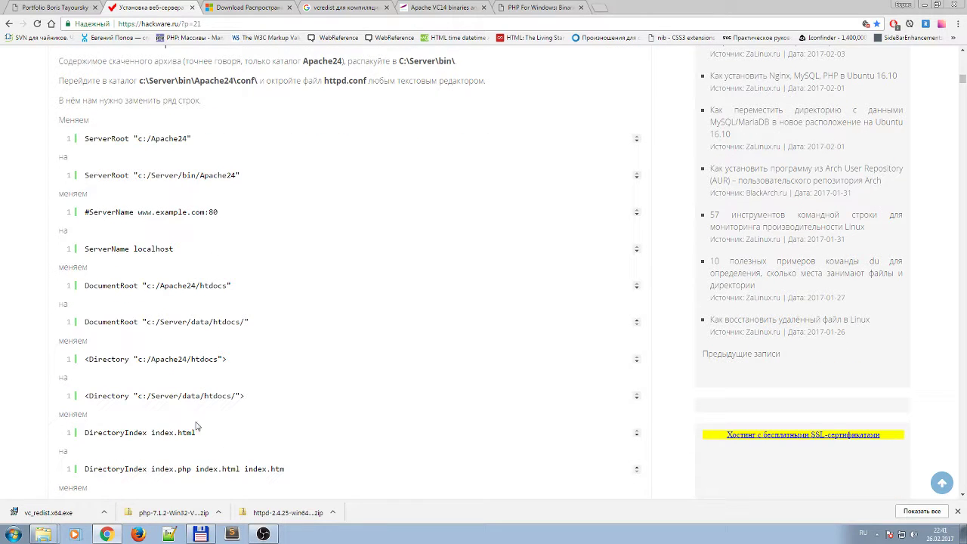
{"action": "scroll", "coordinate": [195, 428], "scroll_direction": "down", "scroll_amount": 1}
{"action": "scroll", "coordinate": [198, 446], "scroll_direction": "up", "scroll_amount": 1}
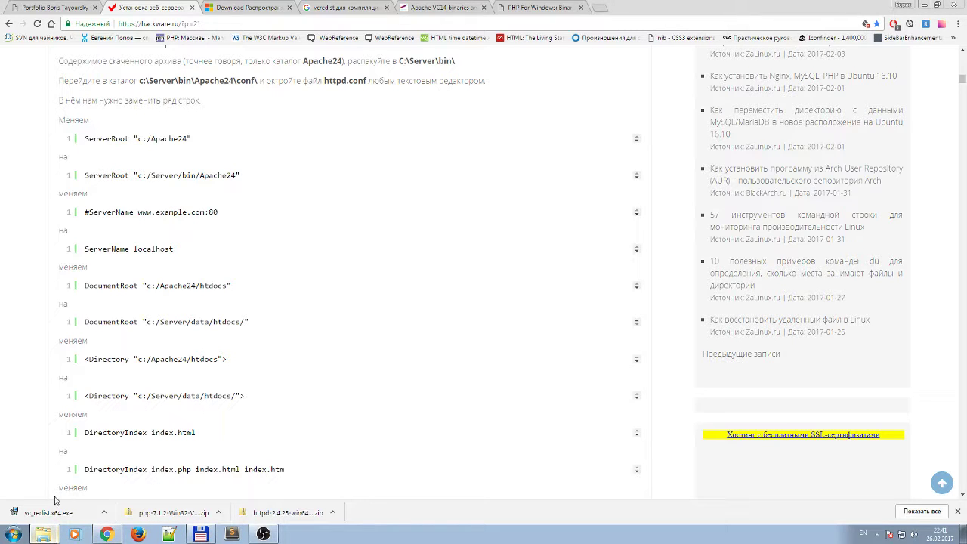
{"action": "left_click", "coordinate": [43, 533]}
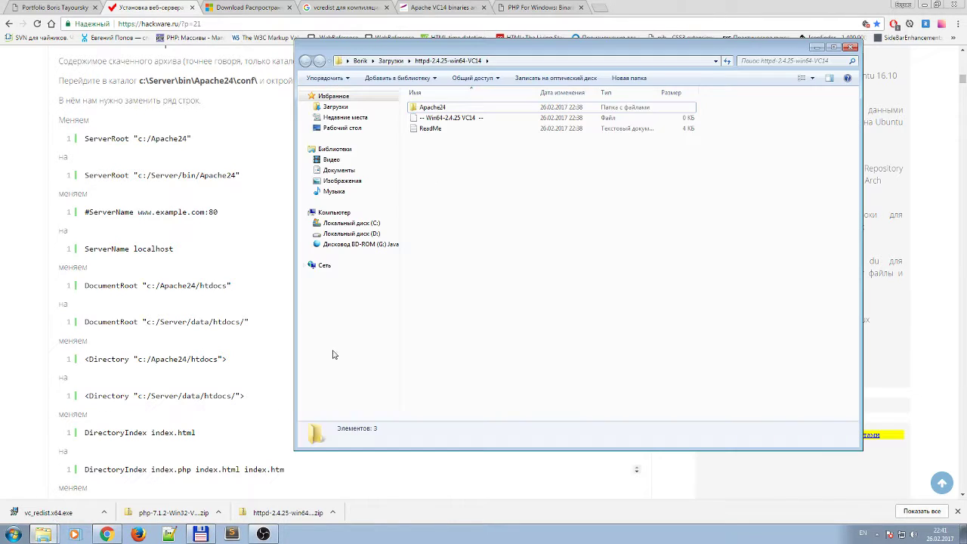
Open Apache24 in the httpd-2.4.25-win64-VC14 folder to check its contents, then go back.
{"action": "left_click", "coordinate": [448, 130]}
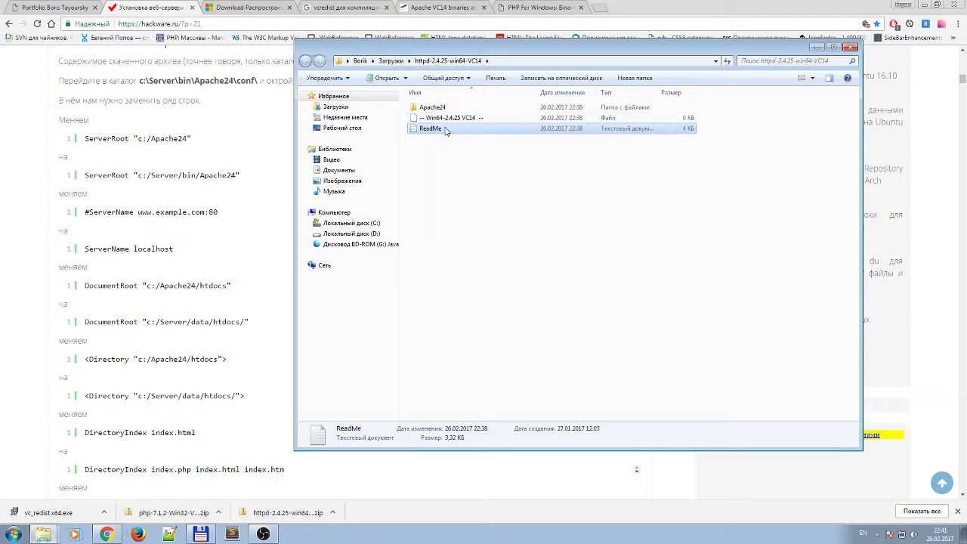
{"action": "left_click", "coordinate": [434, 110]}
{"action": "double_click", "coordinate": [434, 110]}
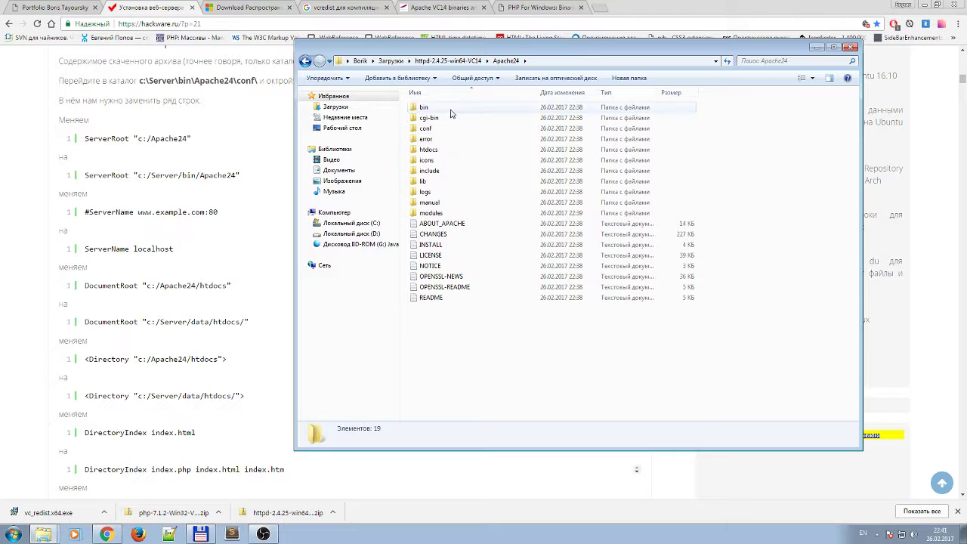
{"action": "key", "text": "BackSpace"}
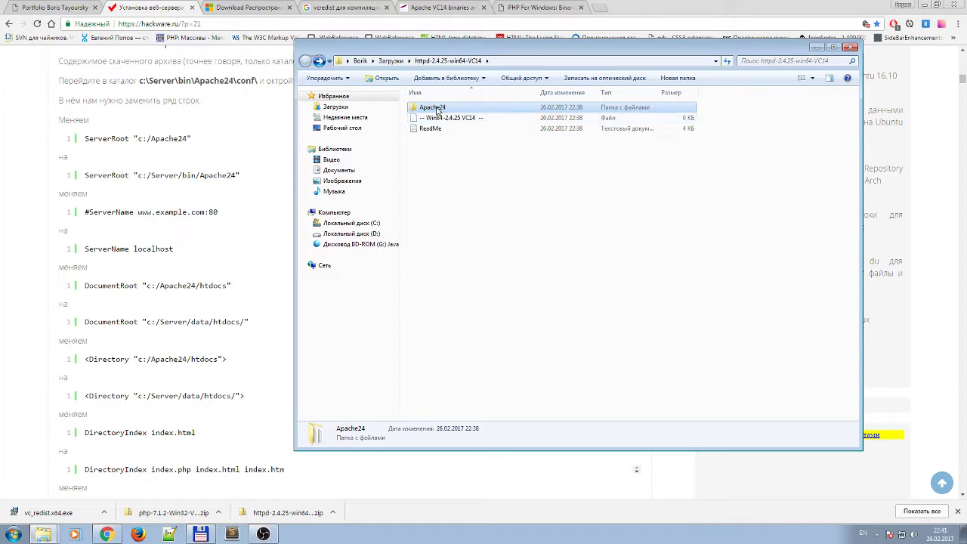
Copy the Apache24 folder and paste it at the root of drive C:.
{"action": "right_click", "coordinate": [436, 110]}
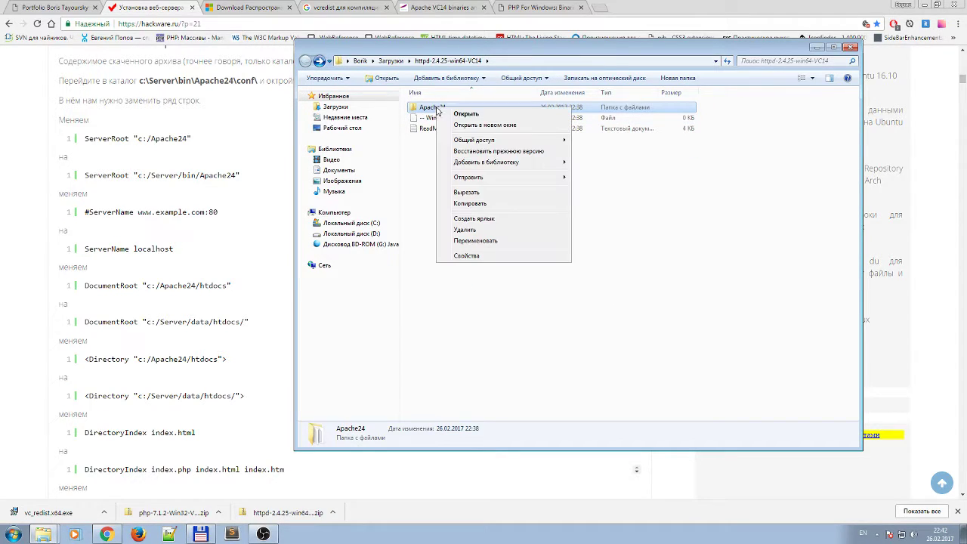
{"action": "left_click", "coordinate": [466, 207]}
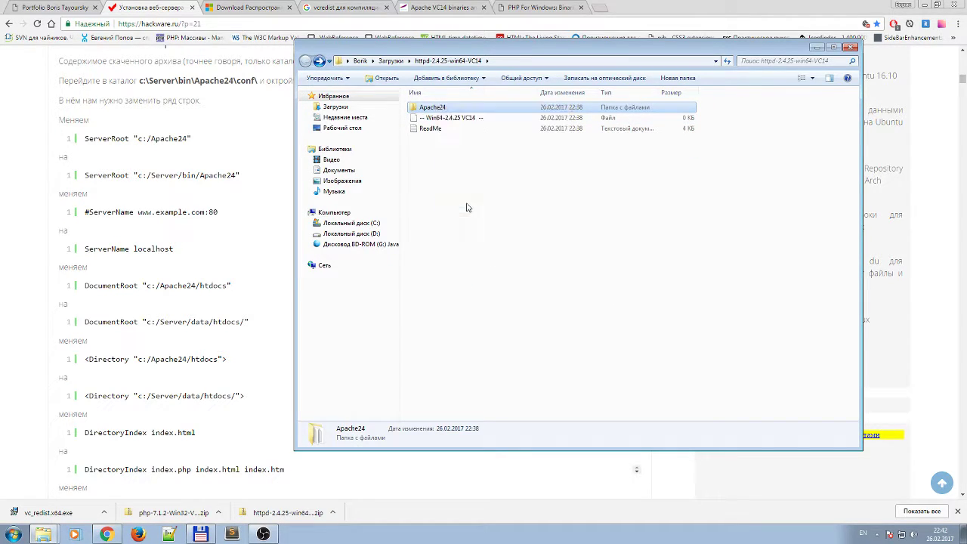
{"action": "left_click", "coordinate": [359, 224]}
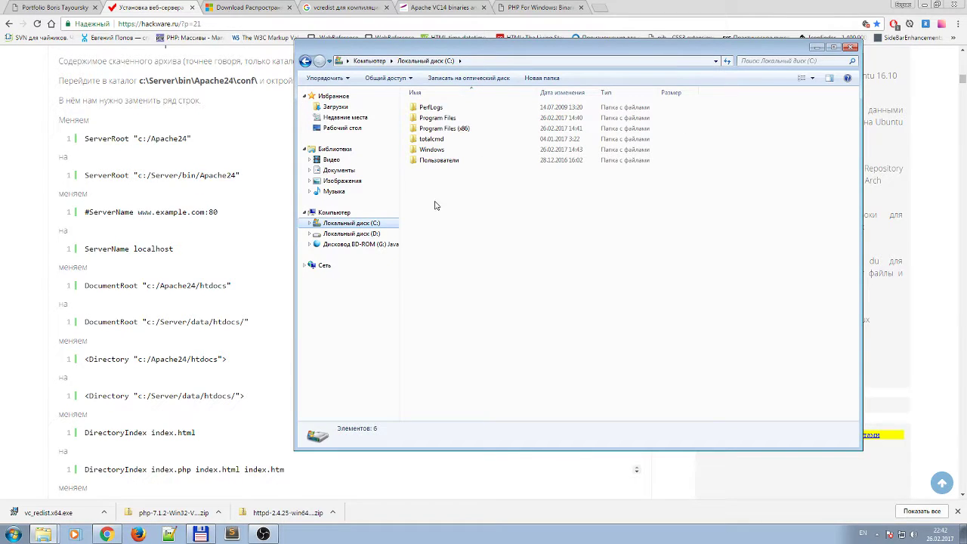
{"action": "right_click", "coordinate": [451, 203]}
{"action": "left_click", "coordinate": [488, 257]}
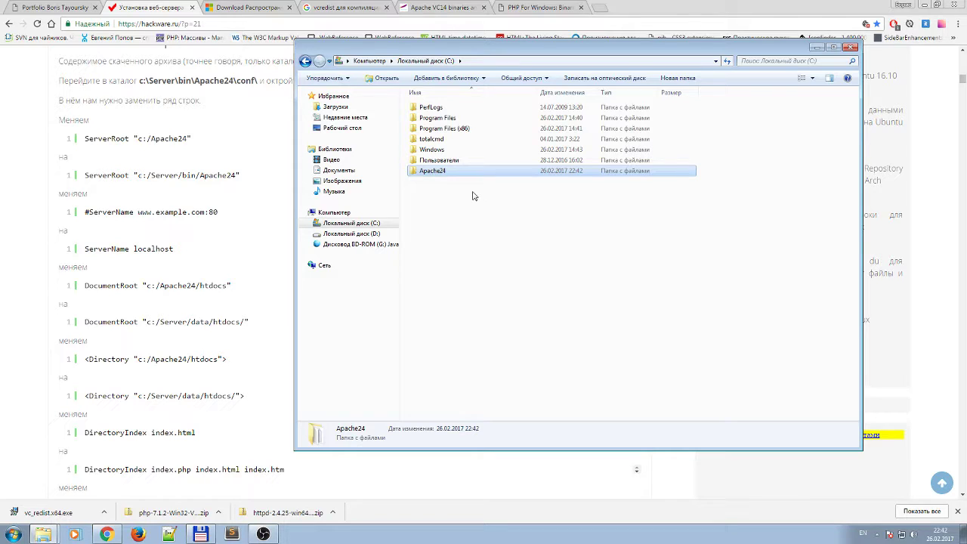
{"action": "left_click", "coordinate": [218, 512]}
Extract php-7.1.2-Win32-VC14-x64.zip into a folder in Downloads.
{"action": "left_click", "coordinate": [238, 482]}
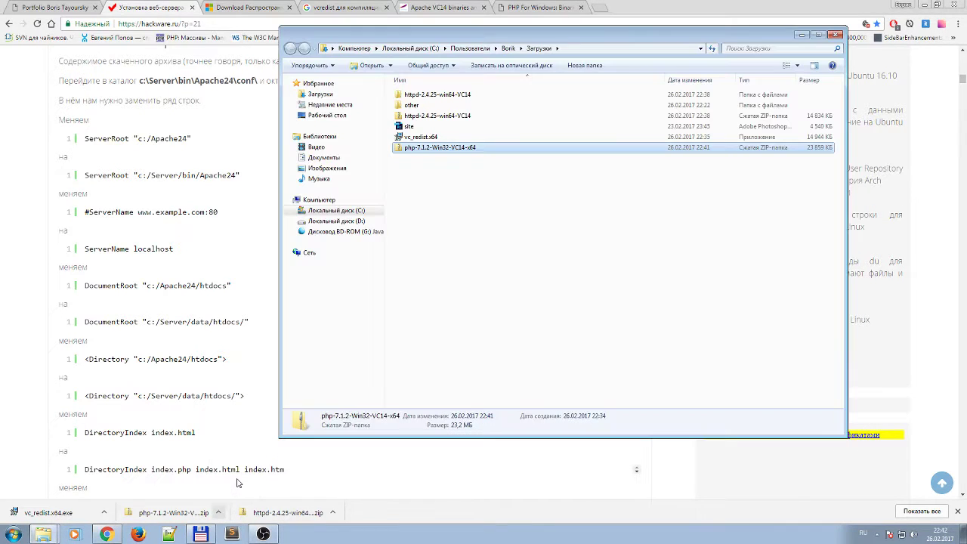
{"action": "right_click", "coordinate": [436, 149]}
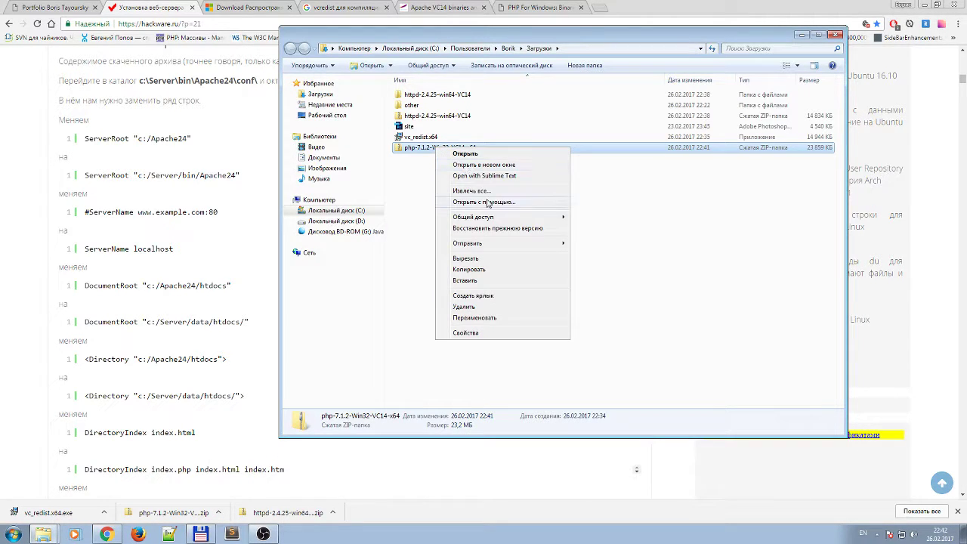
{"action": "left_click", "coordinate": [476, 191]}
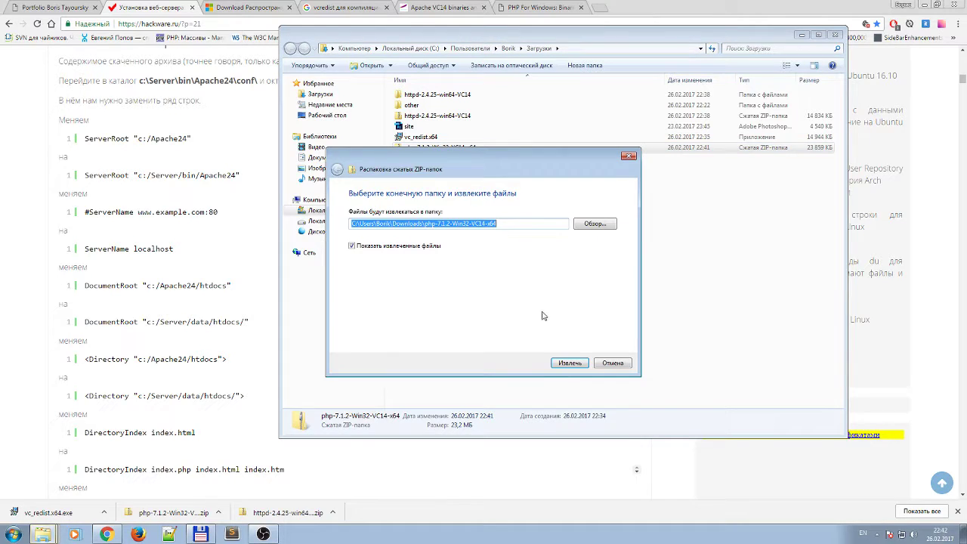
{"action": "left_click", "coordinate": [568, 363]}
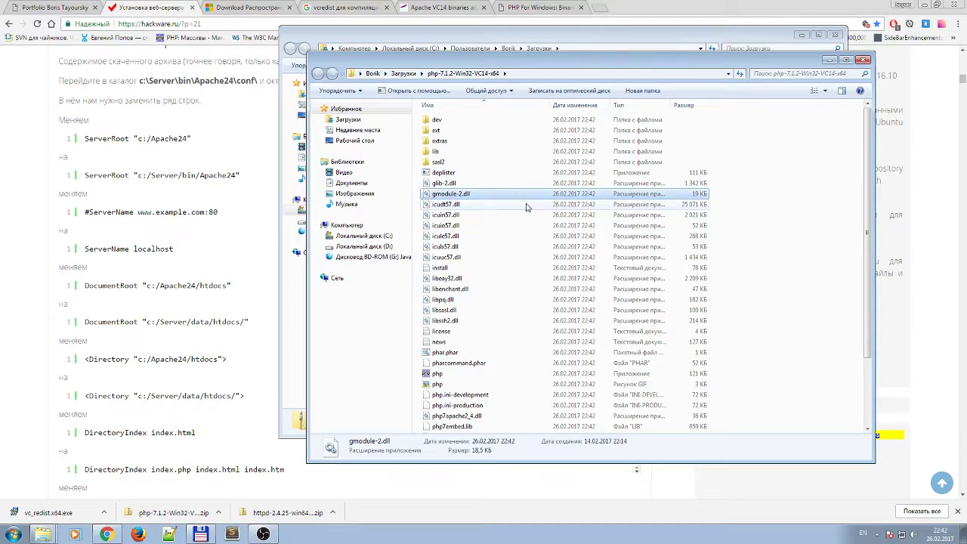
{"action": "left_click", "coordinate": [865, 60]}
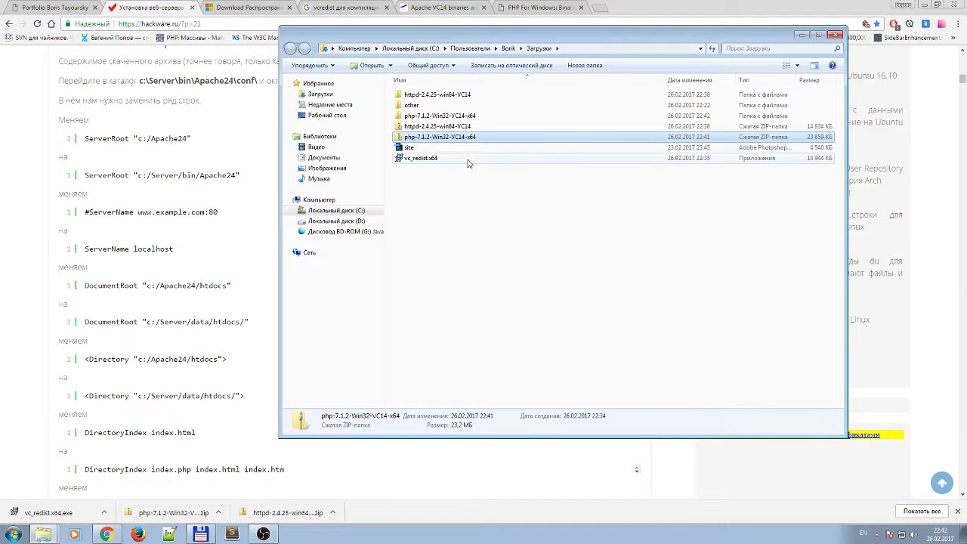
Rename the extracted php-7.1.2-Win32-VC14-x64 folder to php7.
{"action": "left_click", "coordinate": [440, 118]}
{"action": "double_click", "coordinate": [441, 119]}
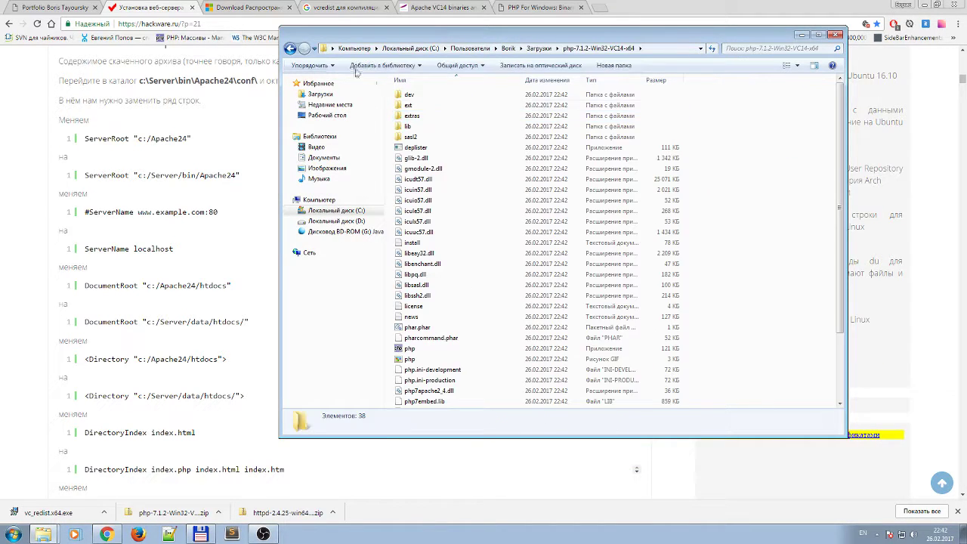
{"action": "left_click", "coordinate": [303, 48]}
{"action": "left_click", "coordinate": [427, 127]}
{"action": "left_click", "coordinate": [454, 118]}
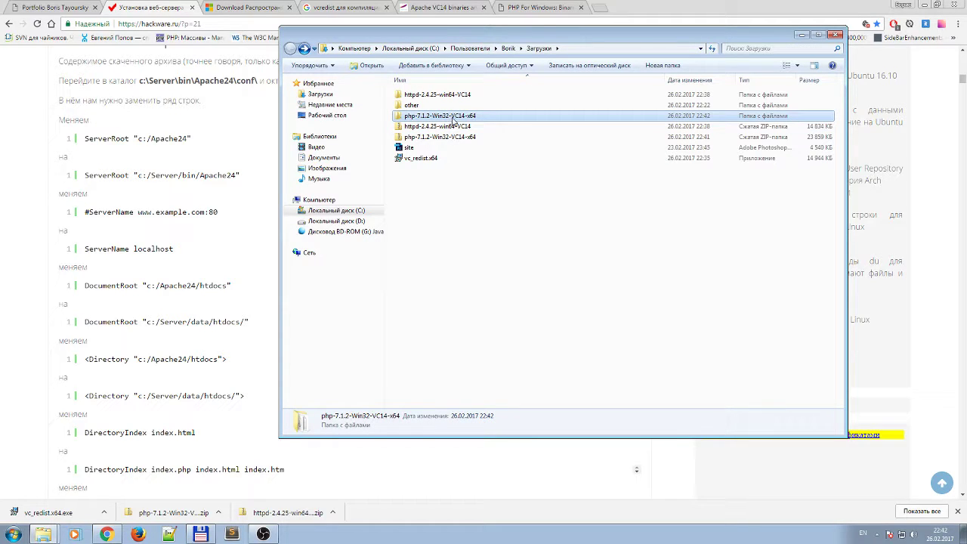
{"action": "left_click", "coordinate": [453, 117]}
{"action": "left_click", "coordinate": [484, 116]}
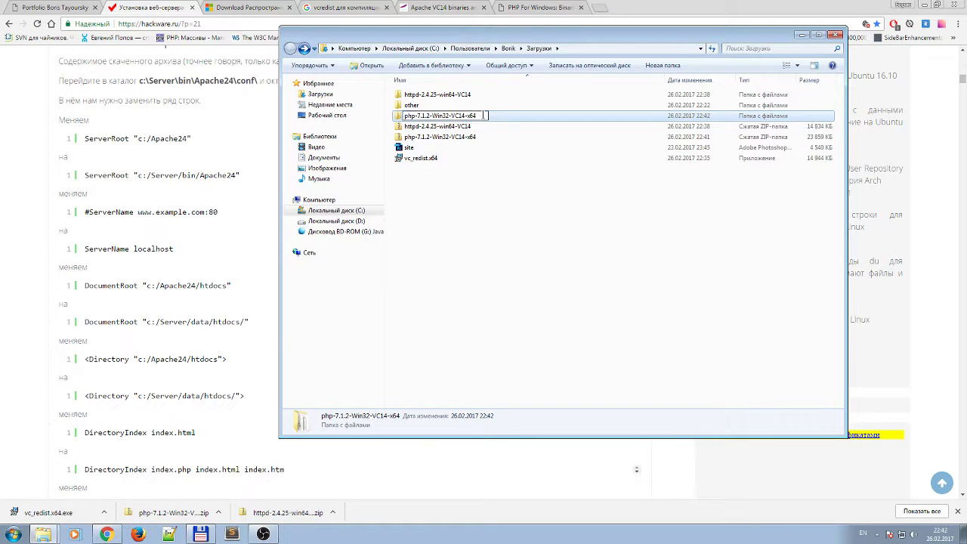
{"action": "left_click_drag", "start_coordinate": [484, 116], "coordinate": [431, 116]}
{"action": "key", "text": "BackSpace"}
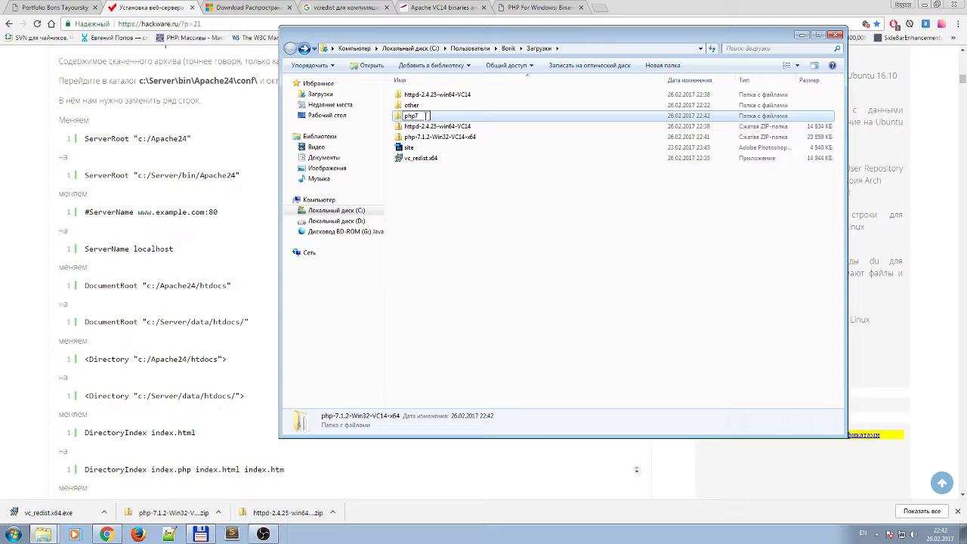
{"action": "key", "text": "Return"}
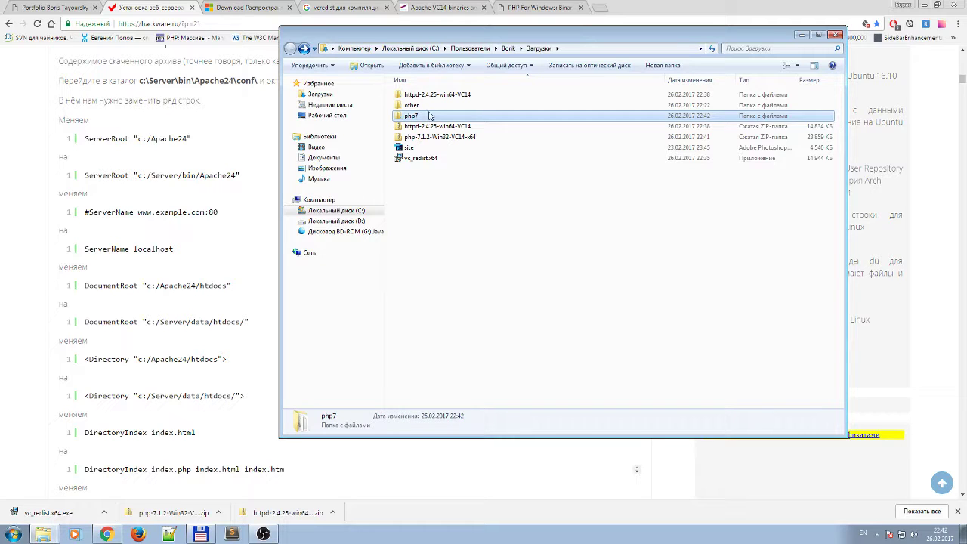
Copy the php7 folder and go to drive C:.
{"action": "right_click", "coordinate": [407, 119]}
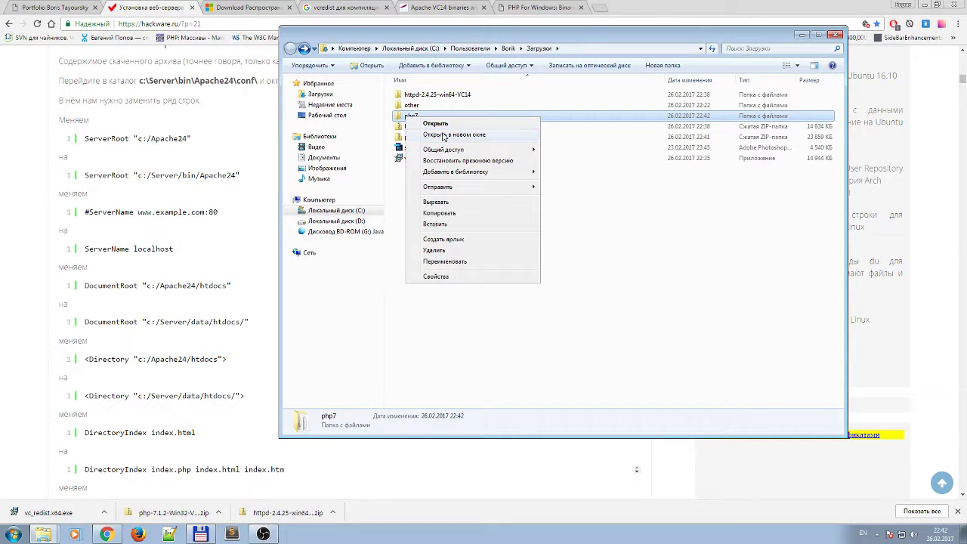
{"action": "left_click", "coordinate": [443, 214]}
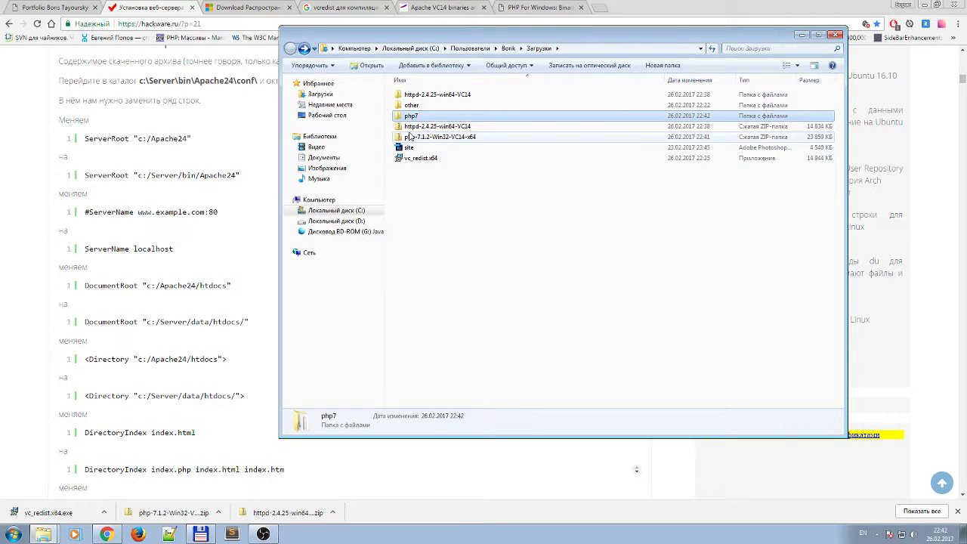
{"action": "left_click", "coordinate": [362, 213]}
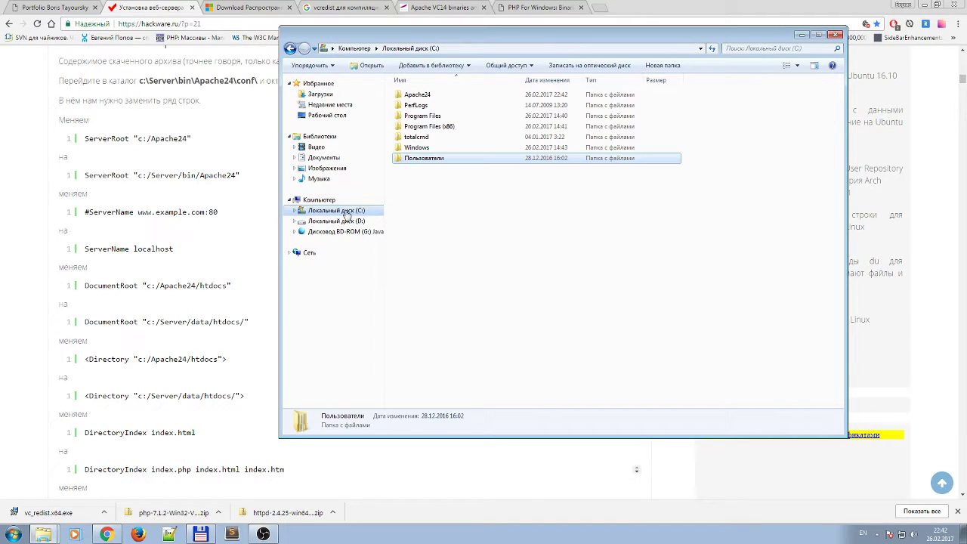
Paste php7 at the root of drive C: and check its contents.
{"action": "right_click", "coordinate": [442, 198]}
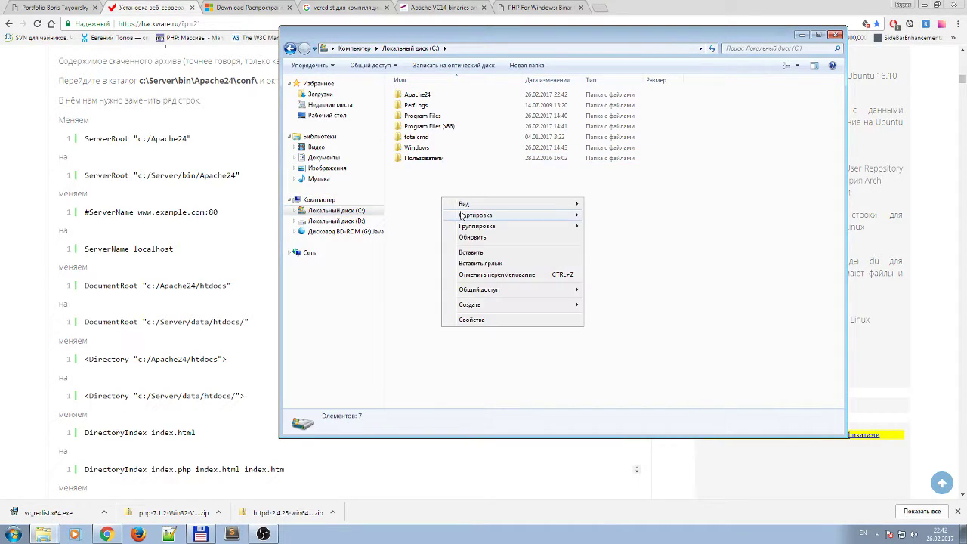
{"action": "left_click", "coordinate": [481, 252]}
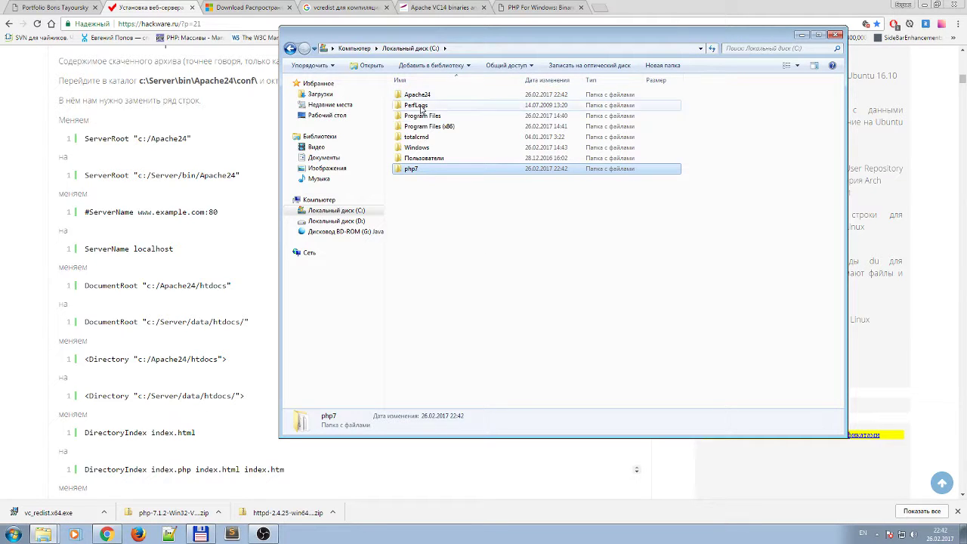
{"action": "left_click", "coordinate": [336, 212]}
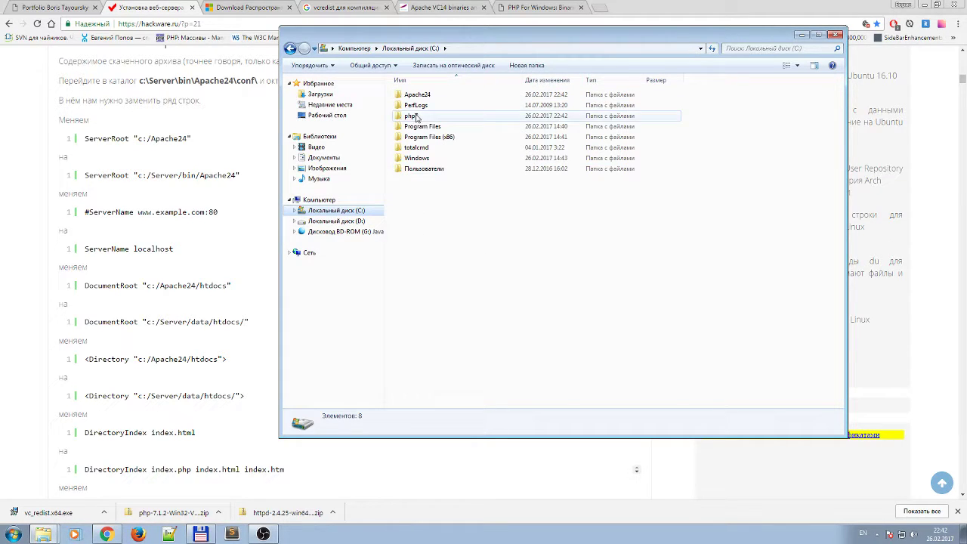
{"action": "double_click", "coordinate": [410, 115]}
{"action": "left_click", "coordinate": [290, 50]}
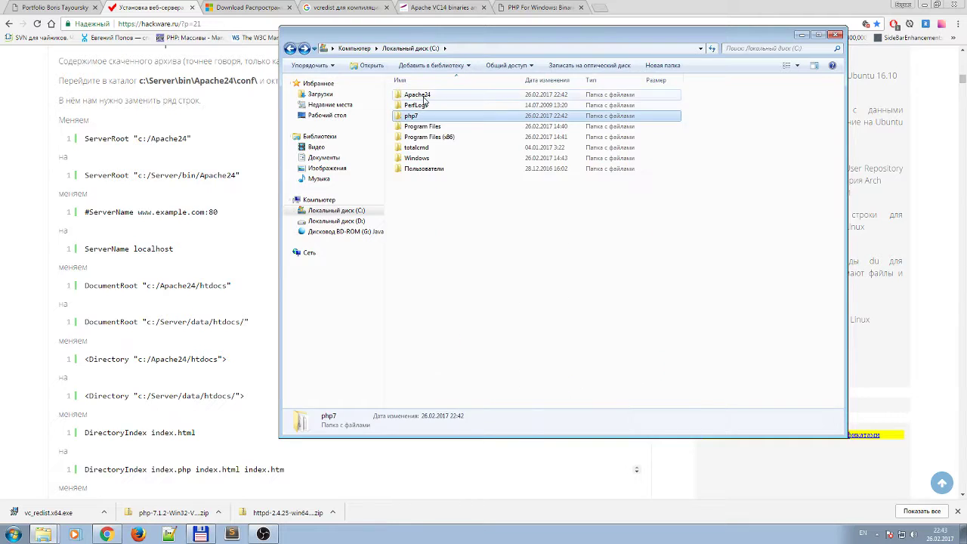
Open C:\Apache24\conf\httpd.conf with Sublime Text.
{"action": "double_click", "coordinate": [417, 95]}
{"action": "left_click", "coordinate": [290, 50]}
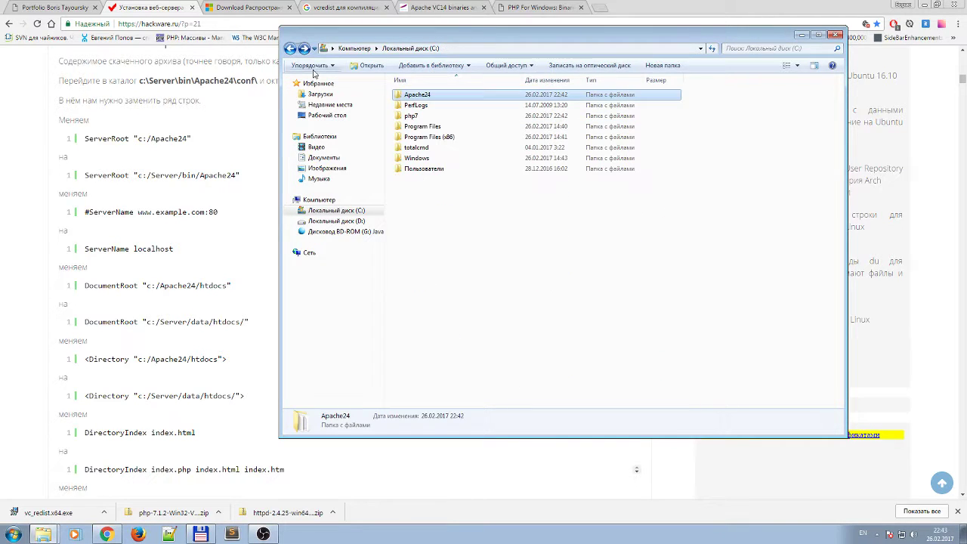
{"action": "left_click", "coordinate": [419, 105]}
{"action": "double_click", "coordinate": [419, 95]}
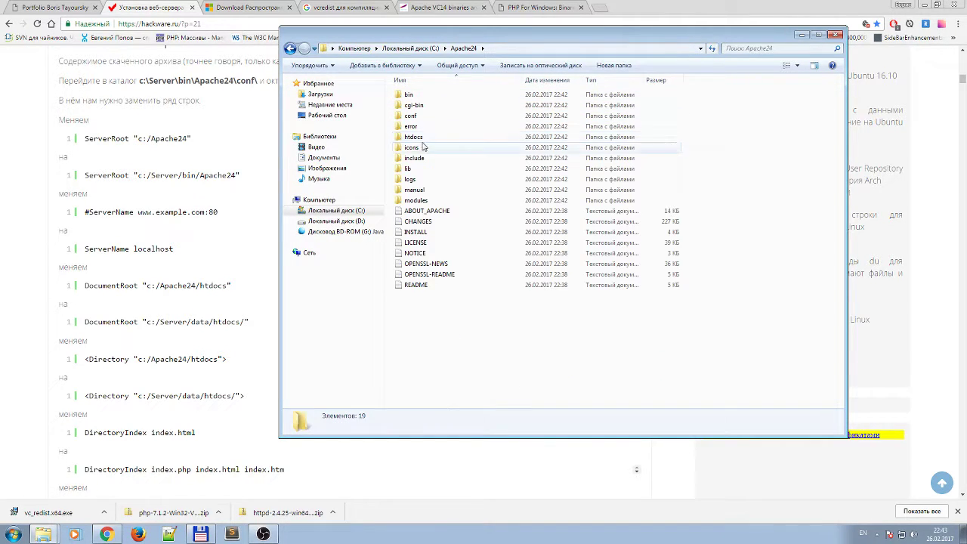
{"action": "double_click", "coordinate": [417, 117]}
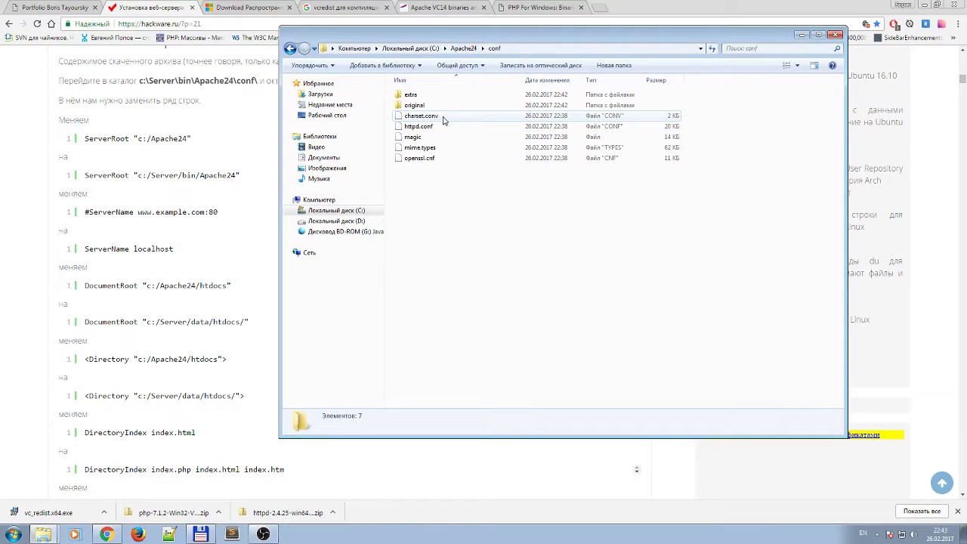
{"action": "left_click", "coordinate": [441, 129]}
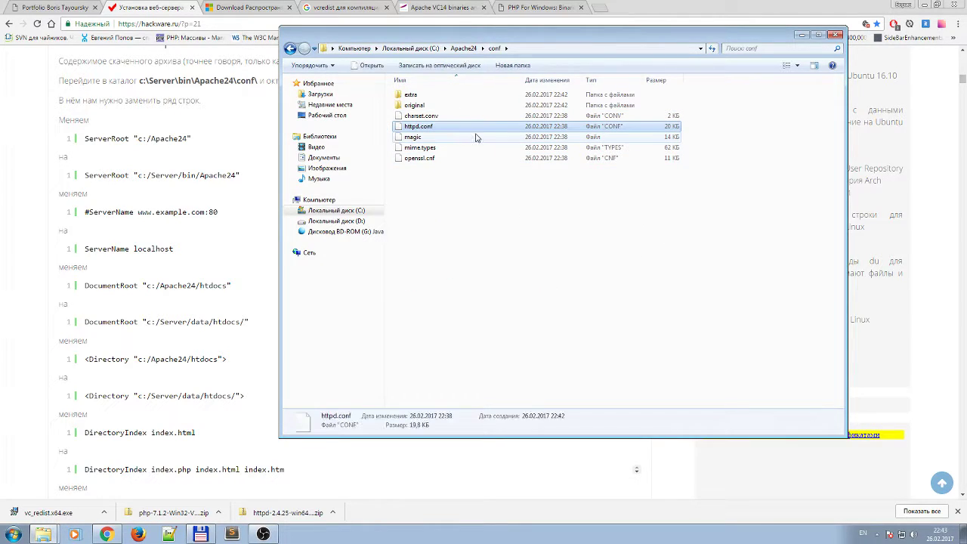
{"action": "right_click", "coordinate": [415, 128]}
{"action": "left_click", "coordinate": [448, 146]}
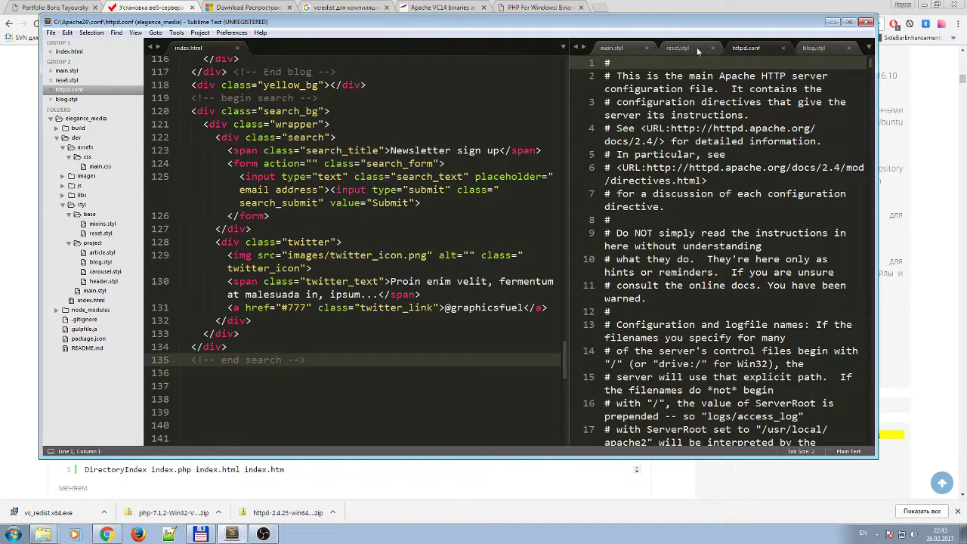
Move httpd.conf to the left group and close index.html, main.styl, reset.styl and blog.styl.
{"action": "left_click_drag", "start_coordinate": [761, 48], "coordinate": [262, 59]}
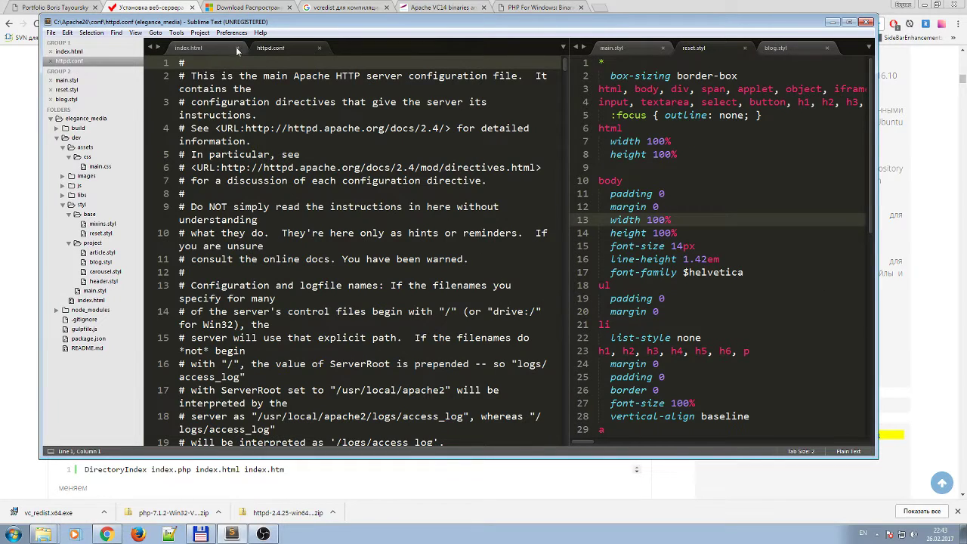
{"action": "left_click", "coordinate": [237, 48]}
{"action": "left_click", "coordinate": [663, 48]}
{"action": "left_click", "coordinate": [663, 48]}
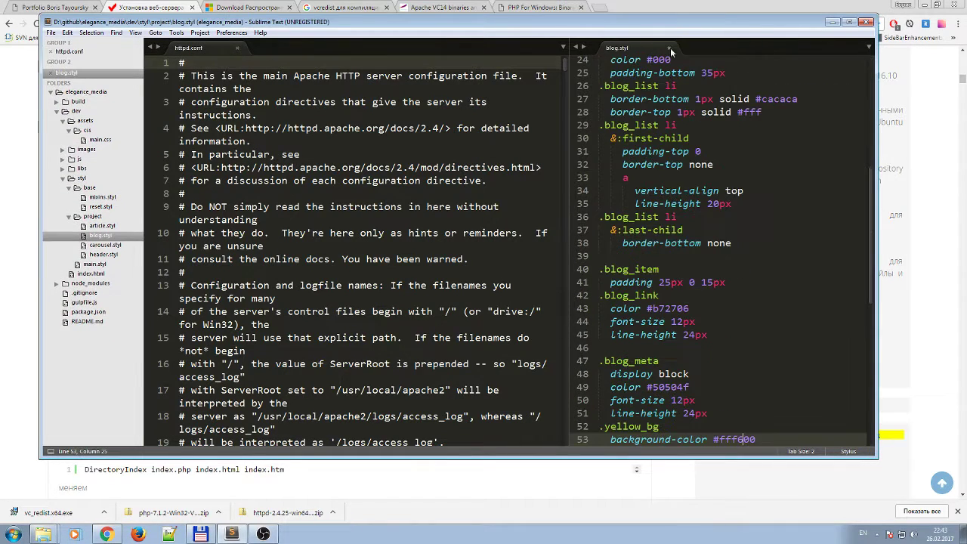
{"action": "left_click", "coordinate": [663, 47]}
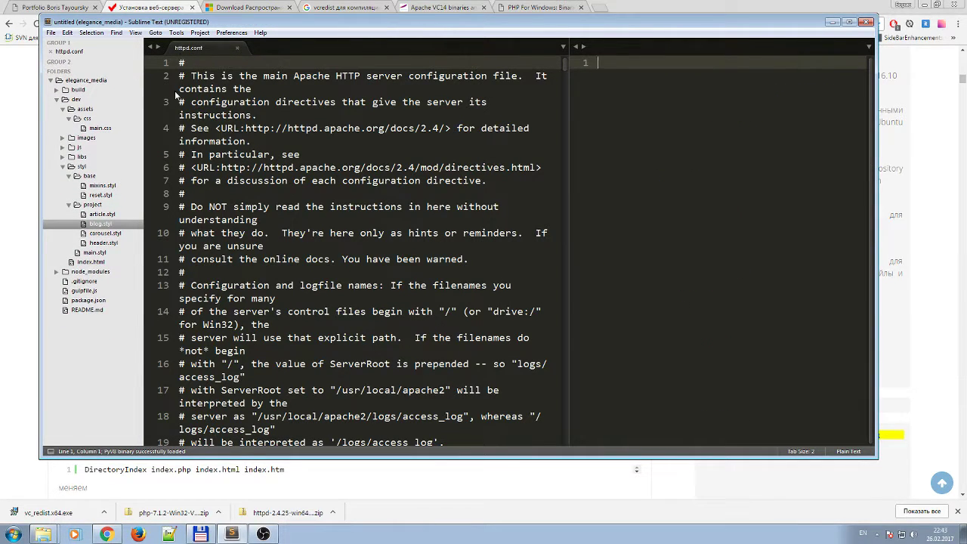
Hide the sidebar and collapse the editor to a single-pane layout.
{"action": "key", "text": "ctrl+k"}
{"action": "key", "text": "ctrl+b"}
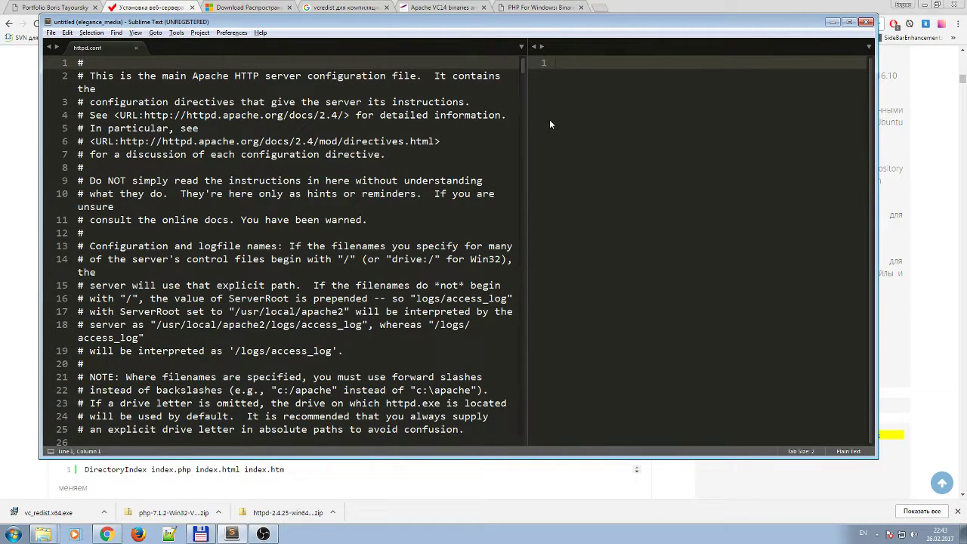
{"action": "key", "text": "alt+shift+2"}
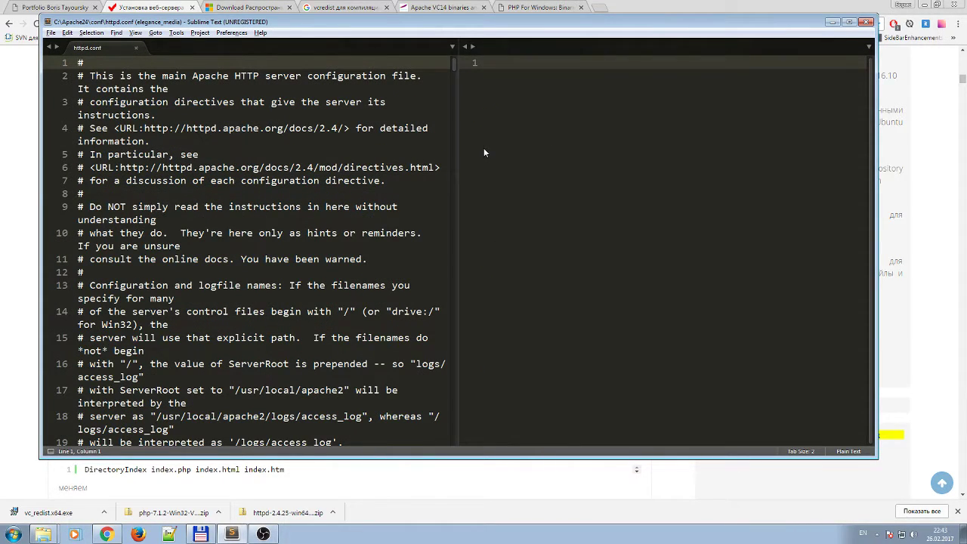
{"action": "key", "text": "alt+shift+1"}
Place the caret inside the ServerRoot "c:/Apache24" directive on line 37.
{"action": "left_click", "coordinate": [378, 194]}
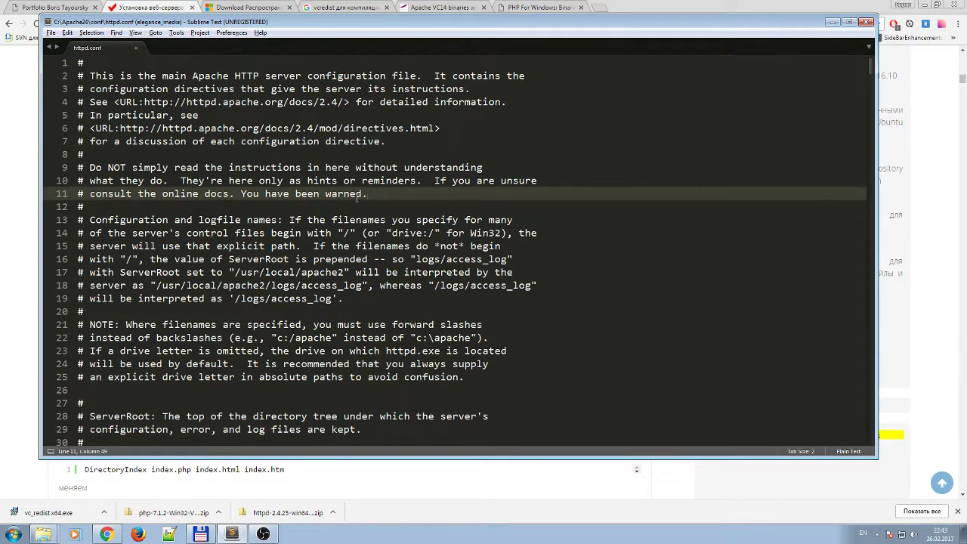
{"action": "scroll", "coordinate": [359, 195], "scroll_direction": "down", "scroll_amount": 9}
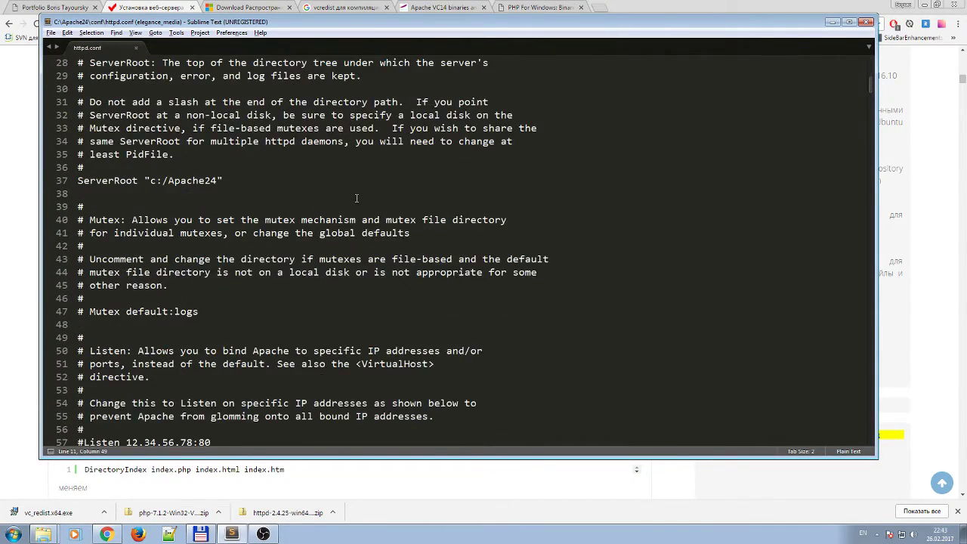
{"action": "scroll", "coordinate": [359, 195], "scroll_direction": "up", "scroll_amount": 3}
{"action": "scroll", "coordinate": [359, 195], "scroll_direction": "up", "scroll_amount": 5}
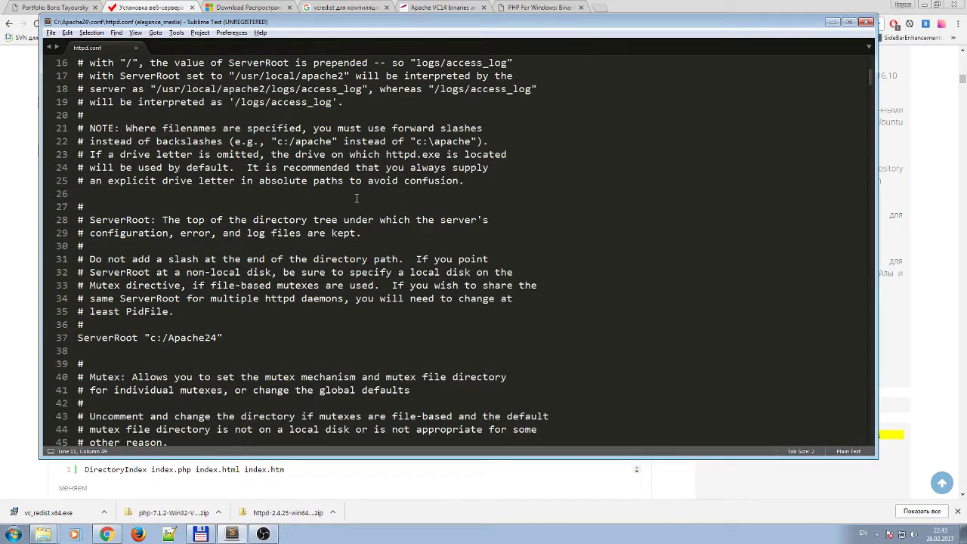
{"action": "scroll", "coordinate": [529, 249], "scroll_direction": "up", "scroll_amount": 1}
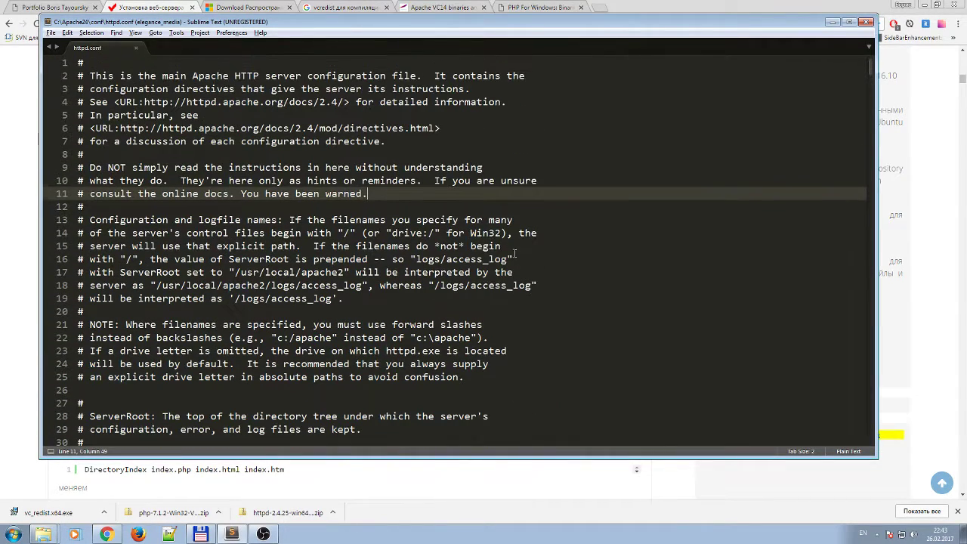
{"action": "scroll", "coordinate": [513, 253], "scroll_direction": "down", "scroll_amount": 4}
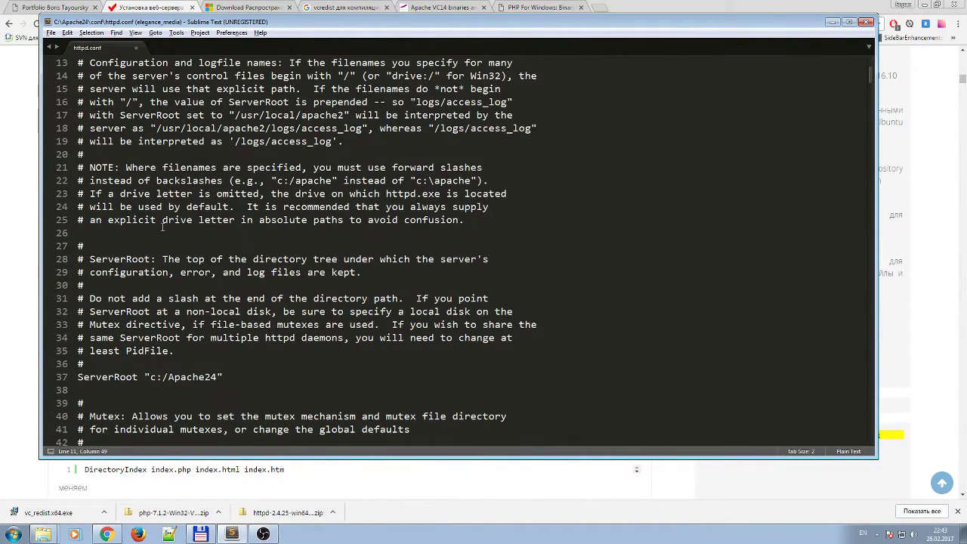
{"action": "scroll", "coordinate": [162, 226], "scroll_direction": "down", "scroll_amount": 2}
{"action": "left_click", "coordinate": [79, 298]}
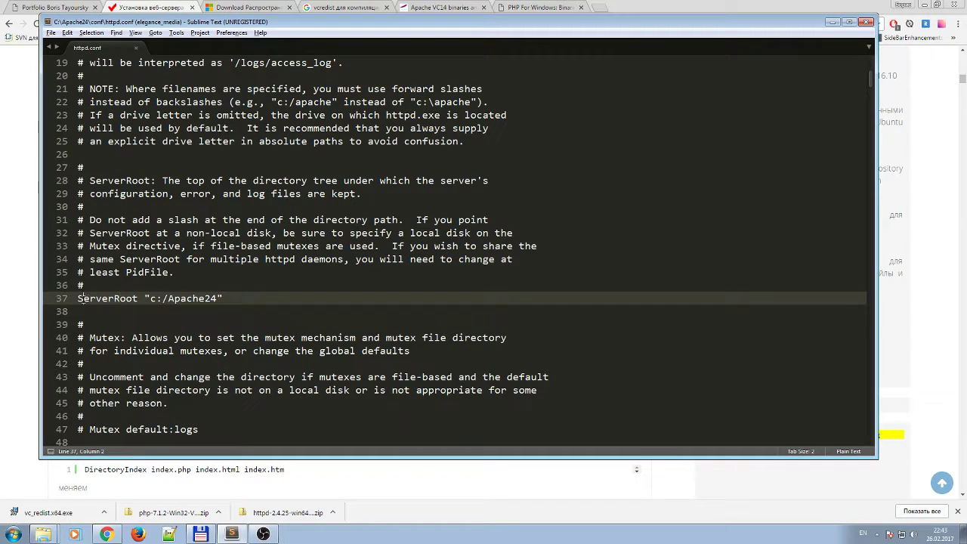
{"action": "left_click", "coordinate": [137, 298]}
{"action": "key", "text": "Left"}
{"action": "key", "text": "Left"}
{"action": "key", "text": "Left"}
{"action": "key", "text": "Left"}
{"action": "key", "text": "Left"}
{"action": "key", "text": "Left"}
{"action": "left_click", "coordinate": [201, 533]}
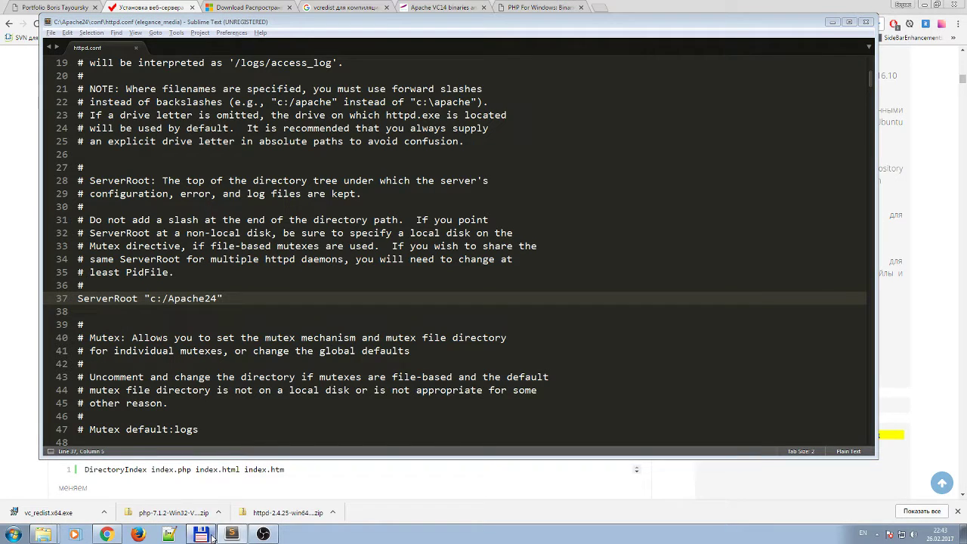
Show the C:\ root with Apache24 in the right panel, then move the window further right.
{"action": "left_click", "coordinate": [500, 109]}
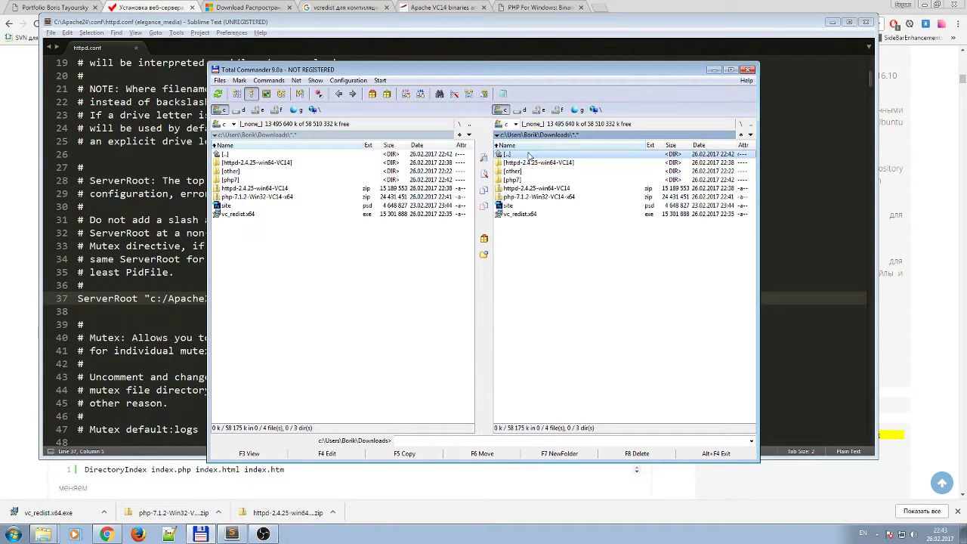
{"action": "double_click", "coordinate": [521, 155]}
{"action": "double_click", "coordinate": [521, 155]}
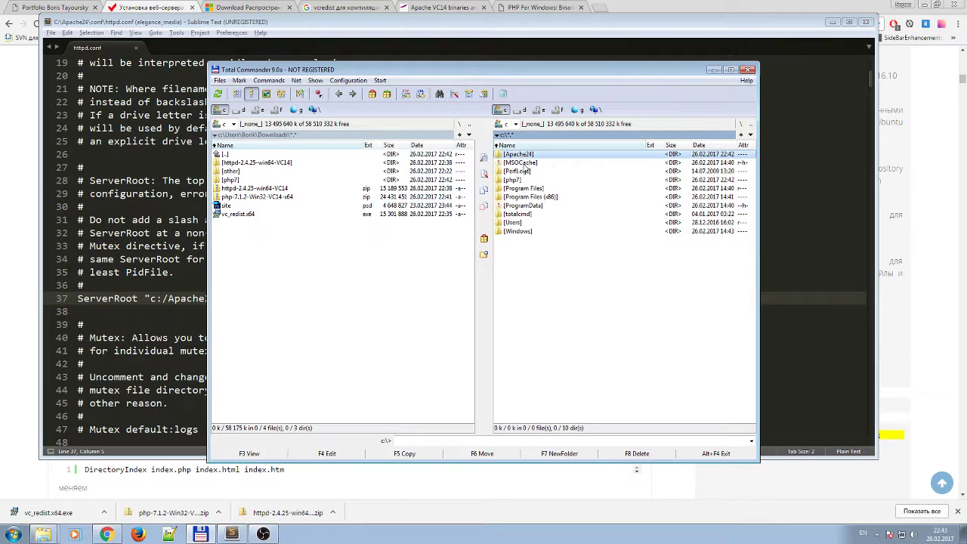
{"action": "double_click", "coordinate": [518, 155]}
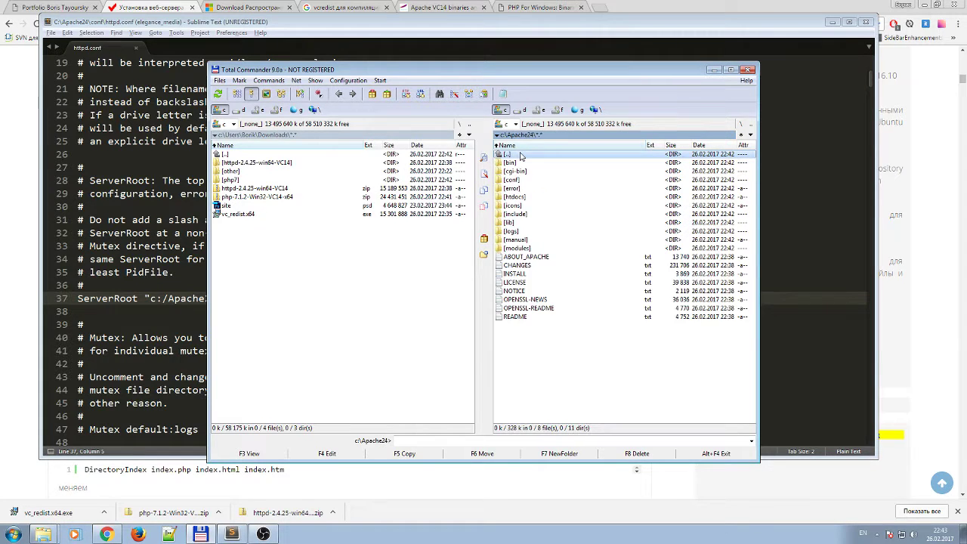
{"action": "double_click", "coordinate": [517, 155]}
{"action": "left_click_drag", "start_coordinate": [348, 70], "coordinate": [501, 57]}
Scroll to Listen 80 in httpd.conf and copy the two-line comment on lines 54–55.
{"action": "left_click", "coordinate": [167, 298]}
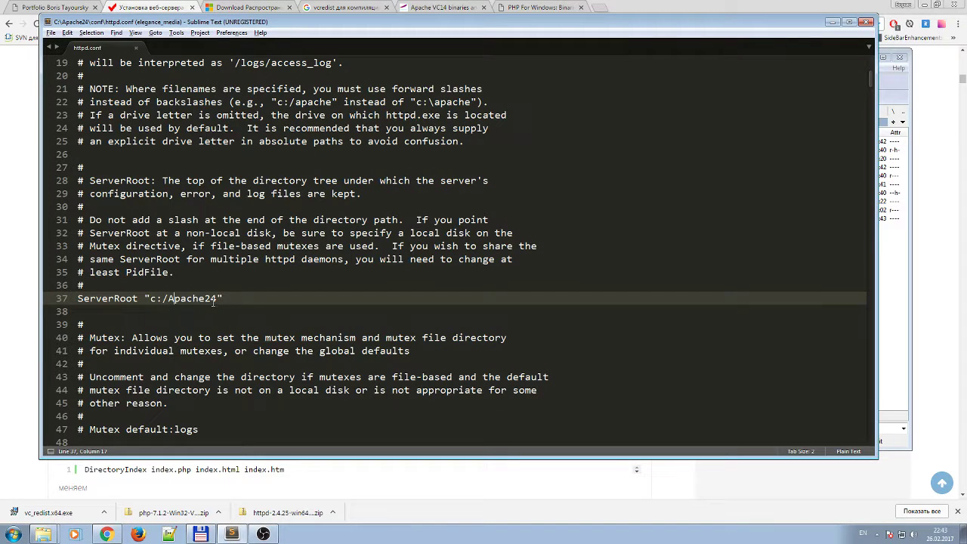
{"action": "scroll", "coordinate": [235, 357], "scroll_direction": "down", "scroll_amount": 1}
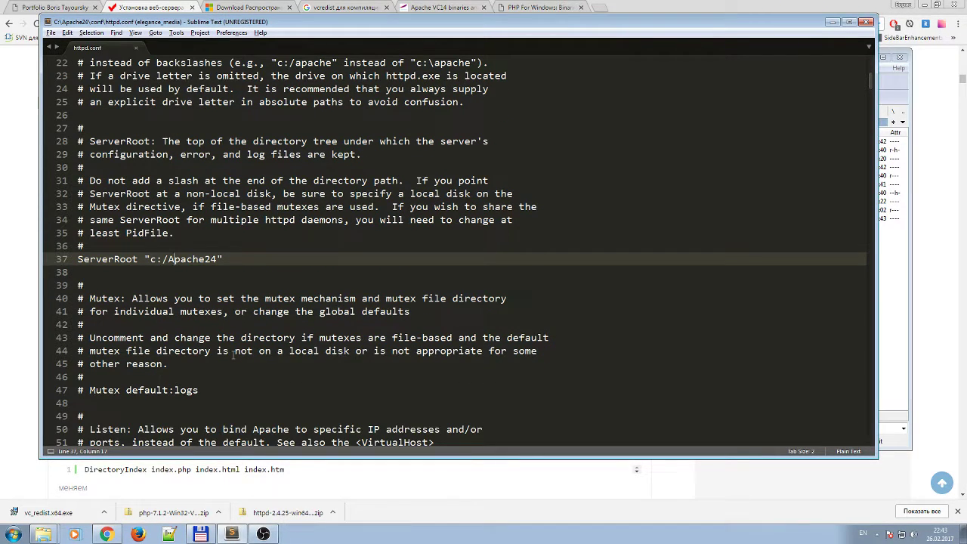
{"action": "scroll", "coordinate": [219, 358], "scroll_direction": "down", "scroll_amount": 1}
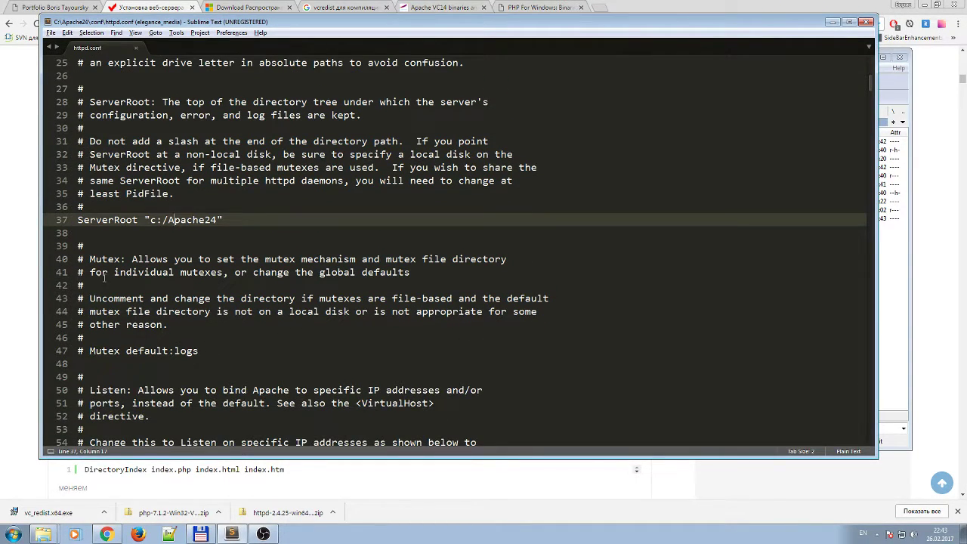
{"action": "scroll", "coordinate": [105, 278], "scroll_direction": "down", "scroll_amount": 4}
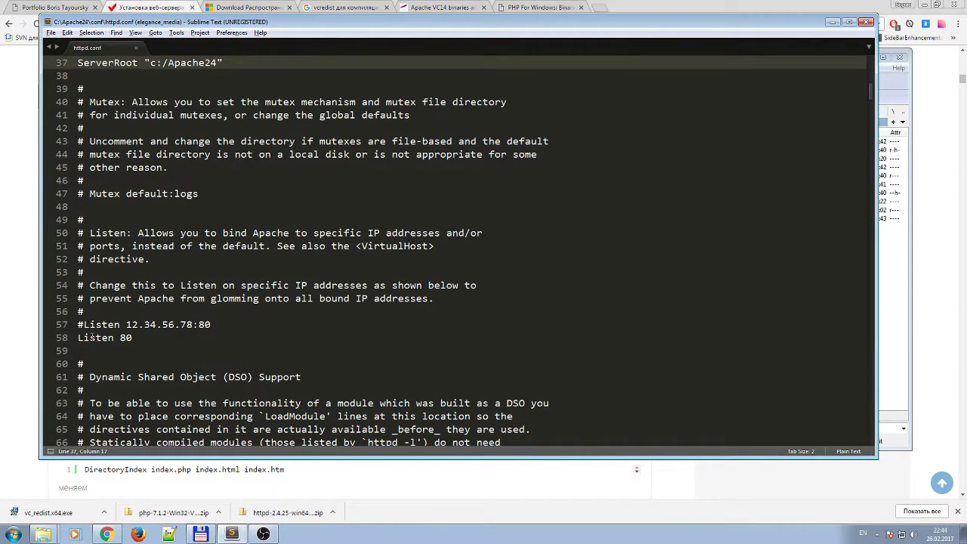
{"action": "left_click", "coordinate": [102, 337]}
{"action": "left_click", "coordinate": [144, 340]}
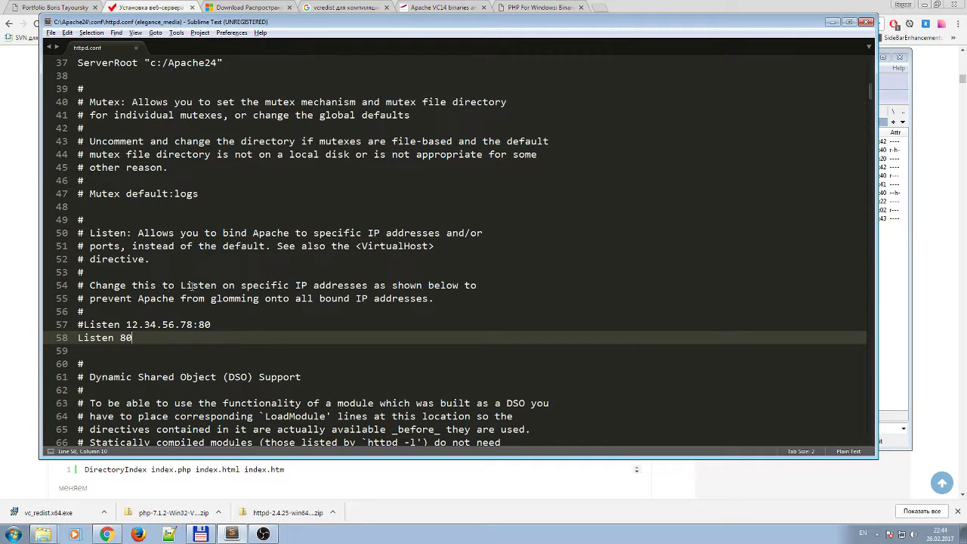
{"action": "left_click_drag", "start_coordinate": [92, 285], "coordinate": [425, 301]}
{"action": "right_click", "coordinate": [411, 295]}
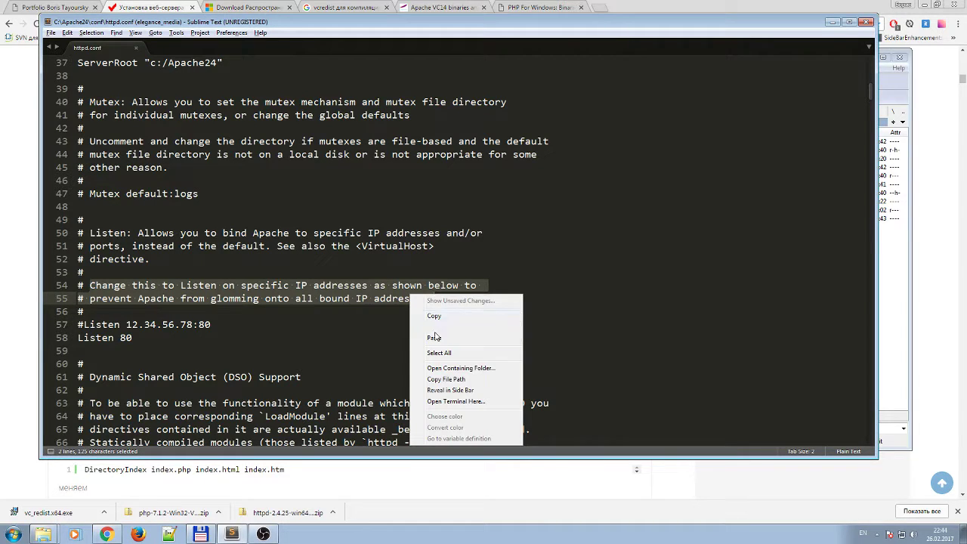
{"action": "left_click", "coordinate": [435, 317]}
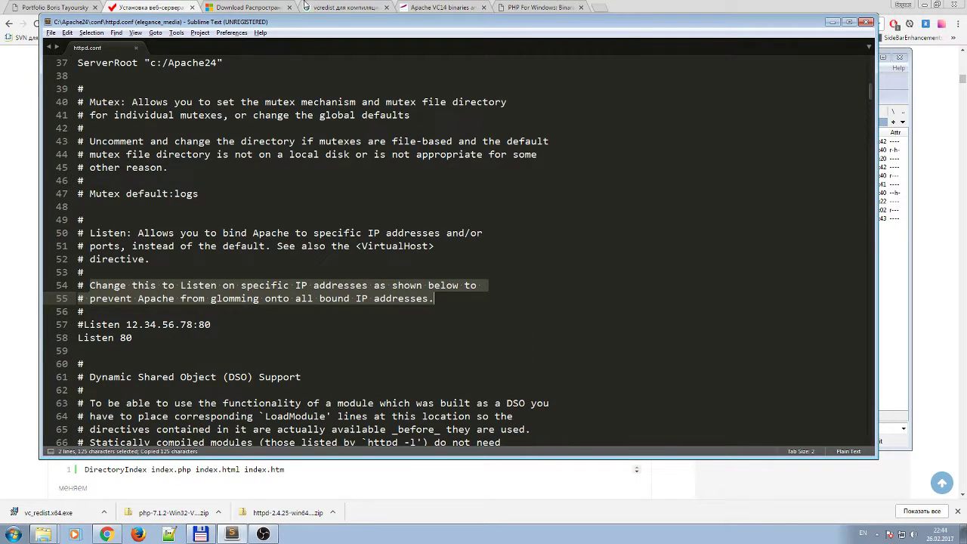
{"action": "left_click", "coordinate": [346, 7]}
Paste the copied Listen comment into Google Translate for English-to-Russian translation.
{"action": "scroll", "coordinate": [907, 76], "scroll_direction": "up", "scroll_amount": 2}
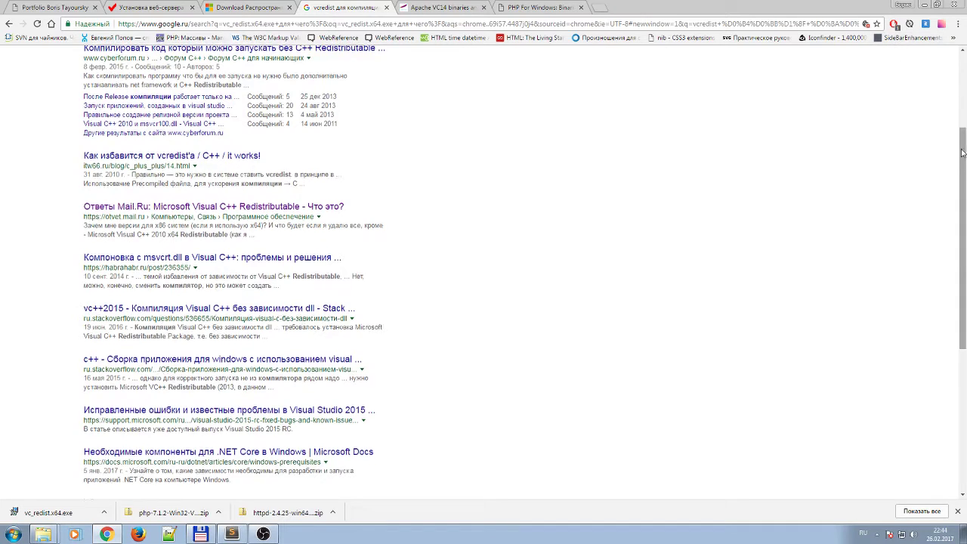
{"action": "left_click", "coordinate": [891, 66]}
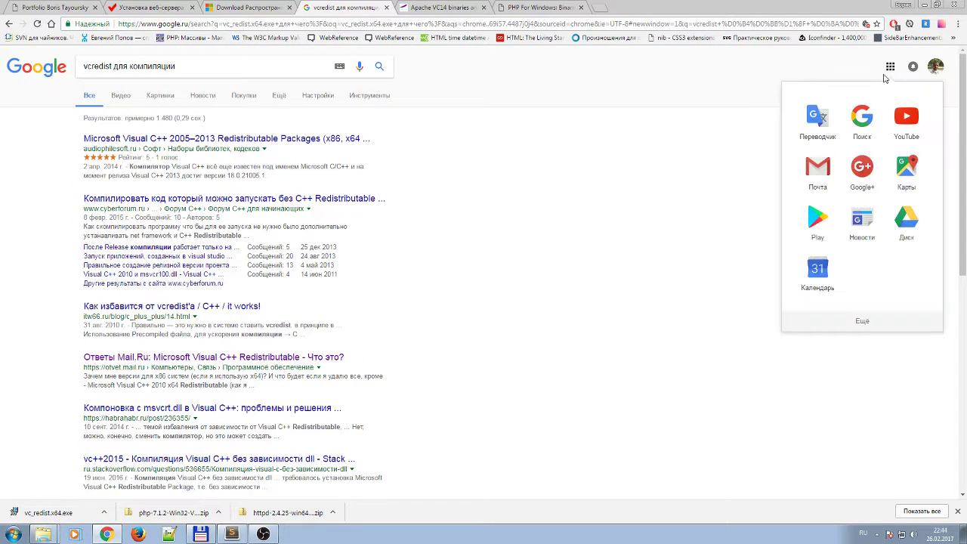
{"action": "left_click", "coordinate": [812, 117]}
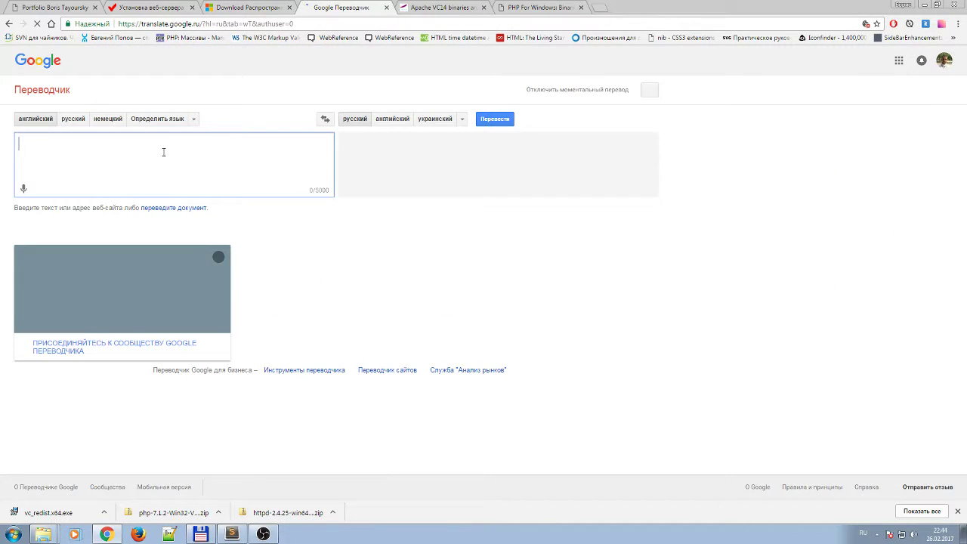
{"action": "key", "text": "ctrl+v"}
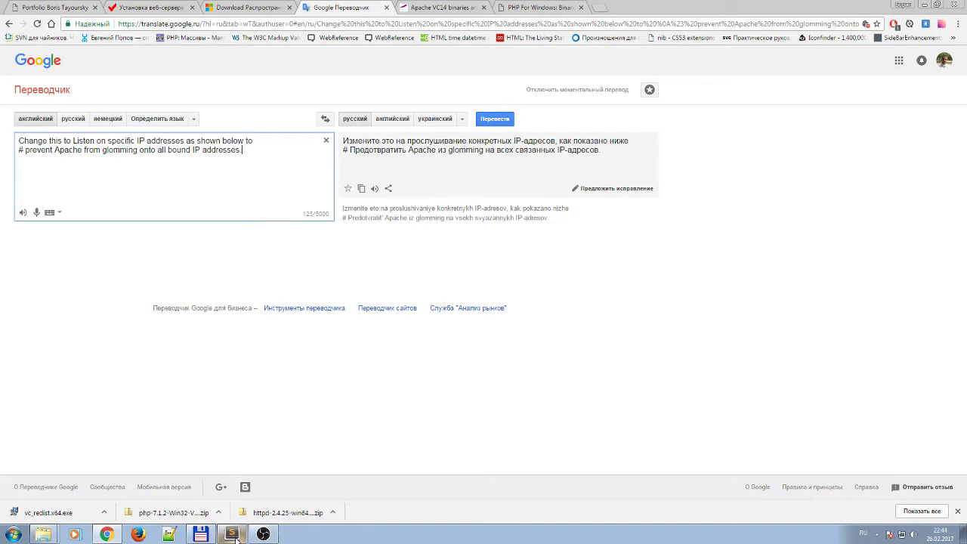
{"action": "left_click", "coordinate": [232, 534]}
{"action": "left_click", "coordinate": [173, 338]}
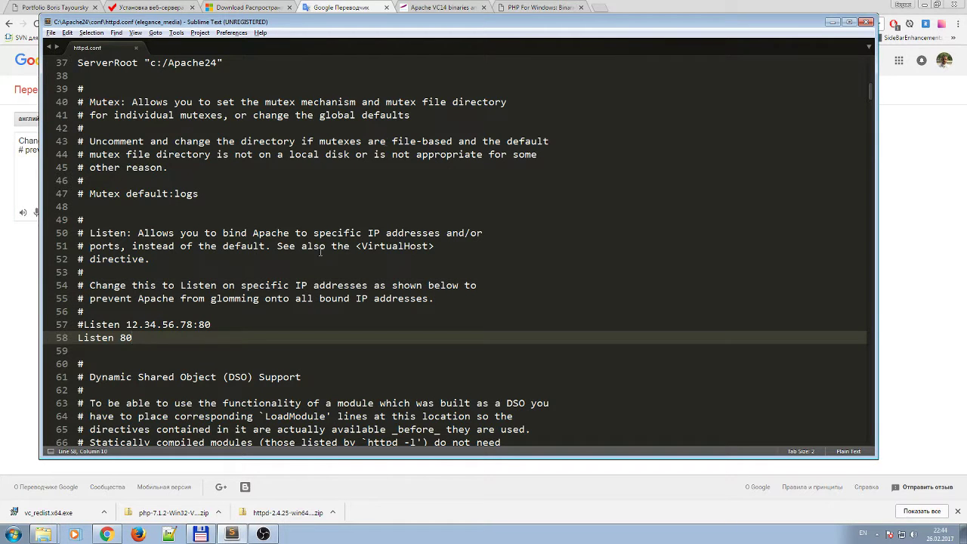
In the web-server guide, compare the original and new ServerRoot paths (Apache24 vs Server/bin/).
{"action": "left_click", "coordinate": [162, 7]}
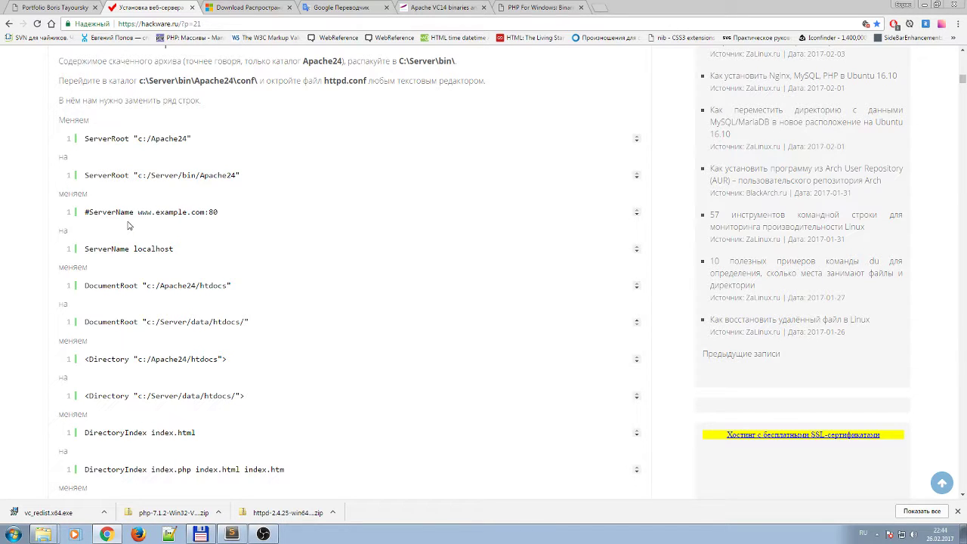
{"action": "left_click_drag", "start_coordinate": [114, 141], "coordinate": [178, 140]}
{"action": "left_click", "coordinate": [115, 141]}
{"action": "left_click", "coordinate": [117, 146]}
{"action": "left_click_drag", "start_coordinate": [156, 175], "coordinate": [205, 174]}
{"action": "left_click", "coordinate": [161, 172]}
{"action": "left_click_drag", "start_coordinate": [168, 140], "coordinate": [178, 154]}
{"action": "left_click", "coordinate": [189, 176]}
Review the guide's example ServerName line with port :80 and its localhost replacement, then return to httpd.conf.
{"action": "scroll", "coordinate": [139, 206], "scroll_direction": "down", "scroll_amount": 1}
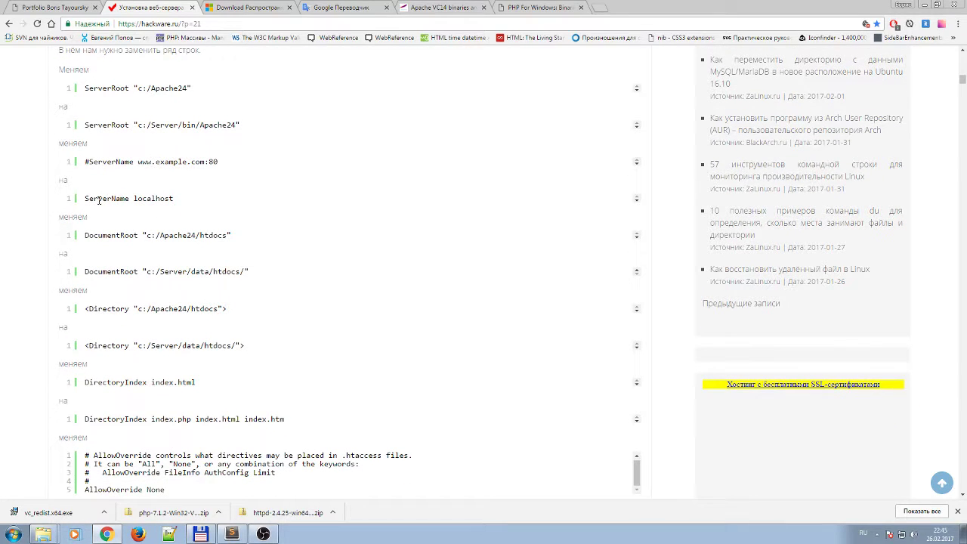
{"action": "left_click_drag", "start_coordinate": [151, 162], "coordinate": [219, 161]}
{"action": "left_click", "coordinate": [204, 161]}
{"action": "left_click", "coordinate": [168, 167]}
{"action": "left_click_drag", "start_coordinate": [139, 198], "coordinate": [184, 202]}
{"action": "left_click", "coordinate": [185, 203]}
{"action": "left_click", "coordinate": [232, 534]}
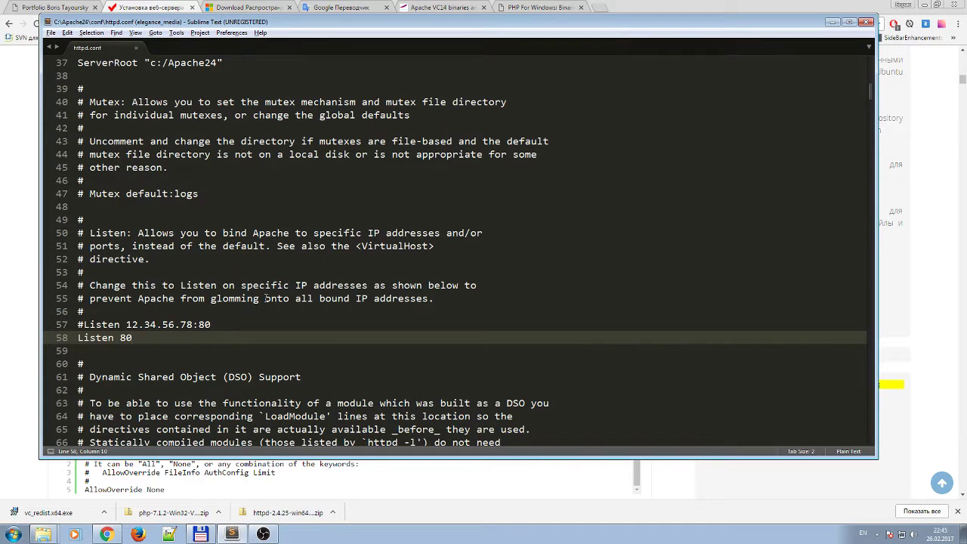
On line 212, replace the example.com ServerAdmin address with the webmaster's own e-mail address.
{"action": "left_click", "coordinate": [240, 352]}
{"action": "scroll", "coordinate": [239, 352], "scroll_direction": "down", "scroll_amount": 5}
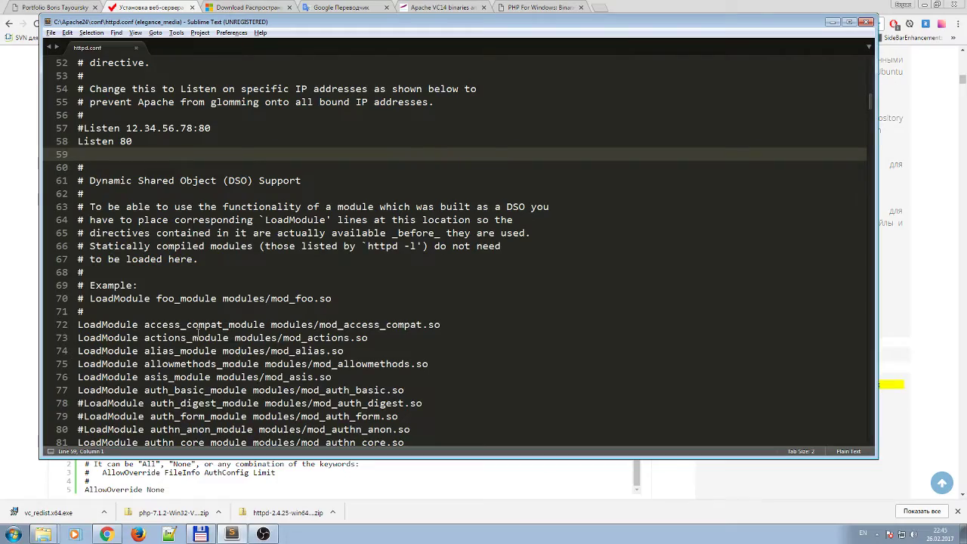
{"action": "scroll", "coordinate": [198, 333], "scroll_direction": "down", "scroll_amount": 7}
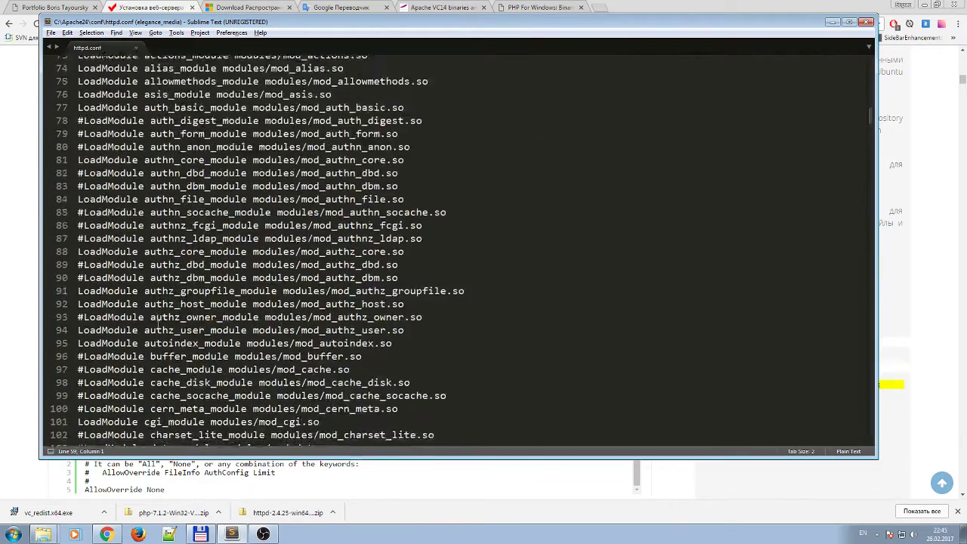
{"action": "scroll", "coordinate": [159, 320], "scroll_direction": "down", "scroll_amount": 14}
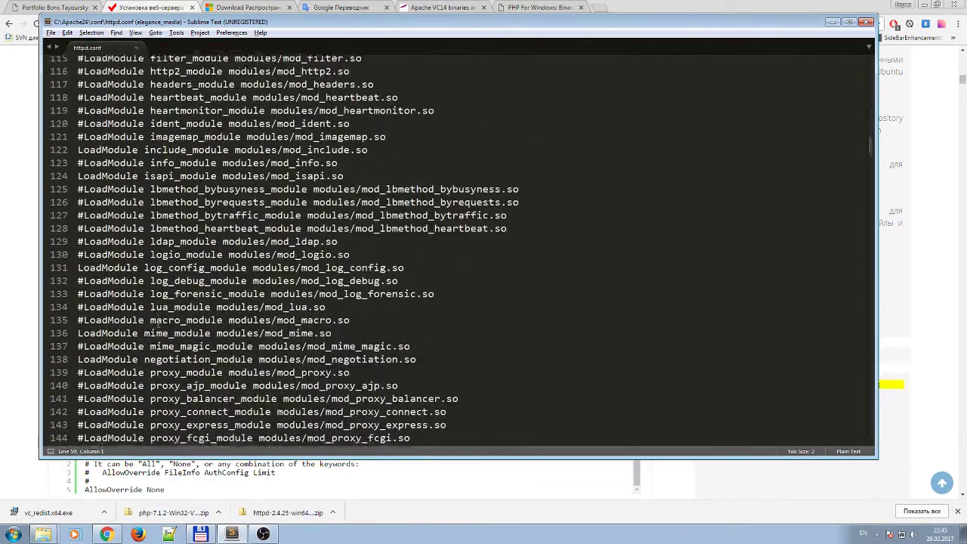
{"action": "scroll", "coordinate": [158, 321], "scroll_direction": "down", "scroll_amount": 17}
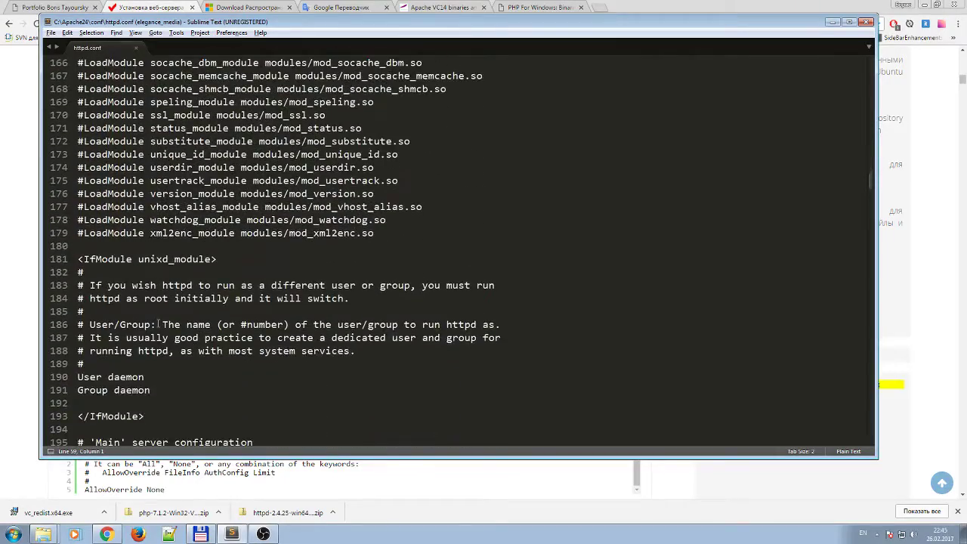
{"action": "scroll", "coordinate": [159, 324], "scroll_direction": "down", "scroll_amount": 6}
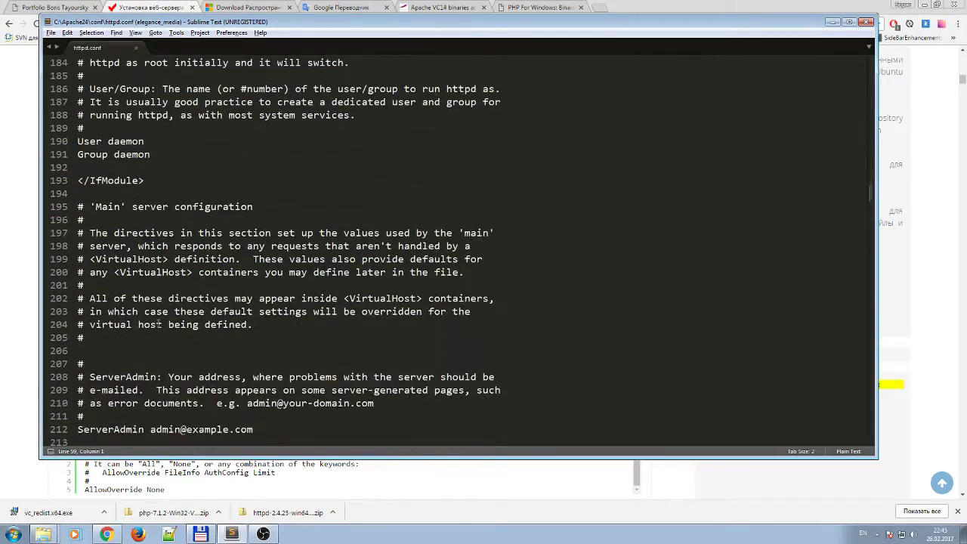
{"action": "scroll", "coordinate": [159, 324], "scroll_direction": "down", "scroll_amount": 4}
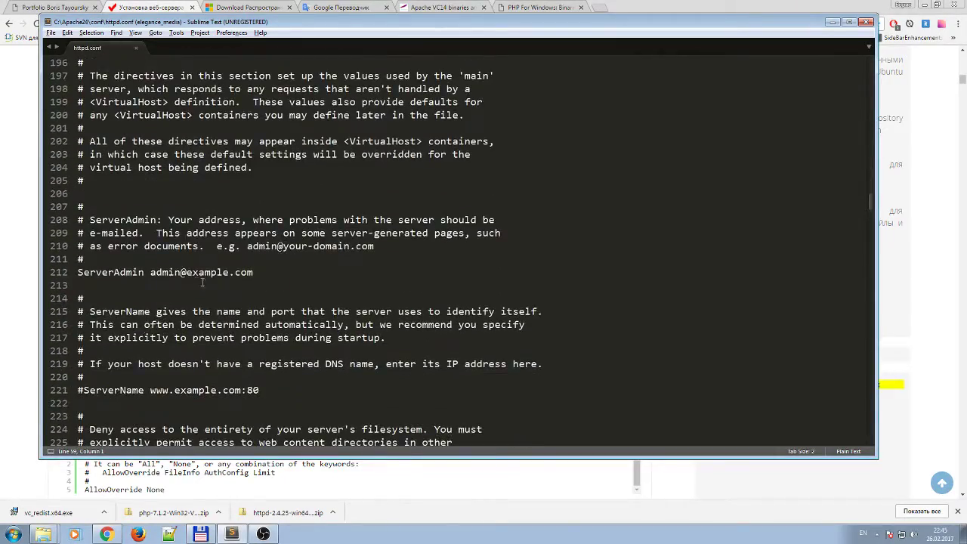
{"action": "left_click", "coordinate": [174, 273]}
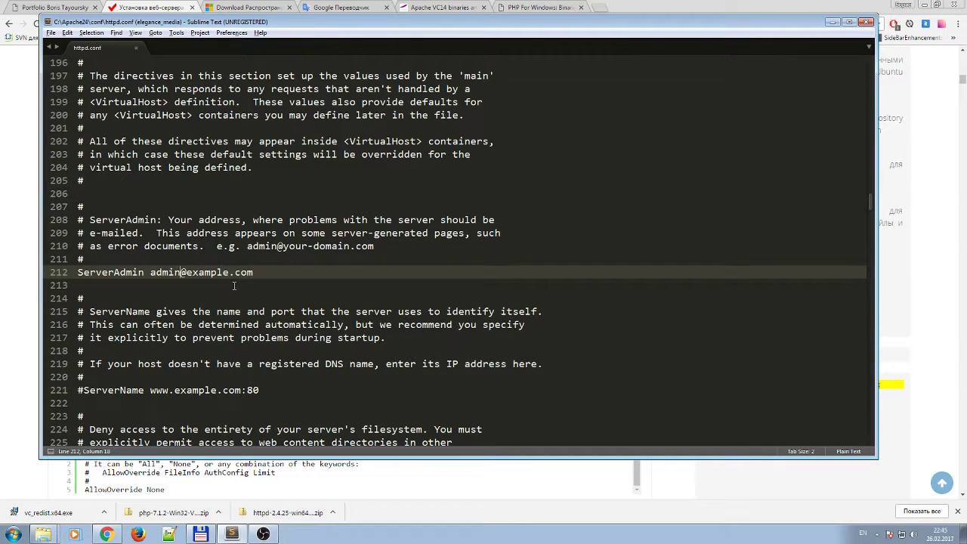
{"action": "key", "text": "BackSpace"}
{"action": "key", "text": "BackSpace"}
{"action": "key", "text": "BackSpace"}
{"action": "key", "text": "BackSpace"}
{"action": "key", "text": "BackSpace"}
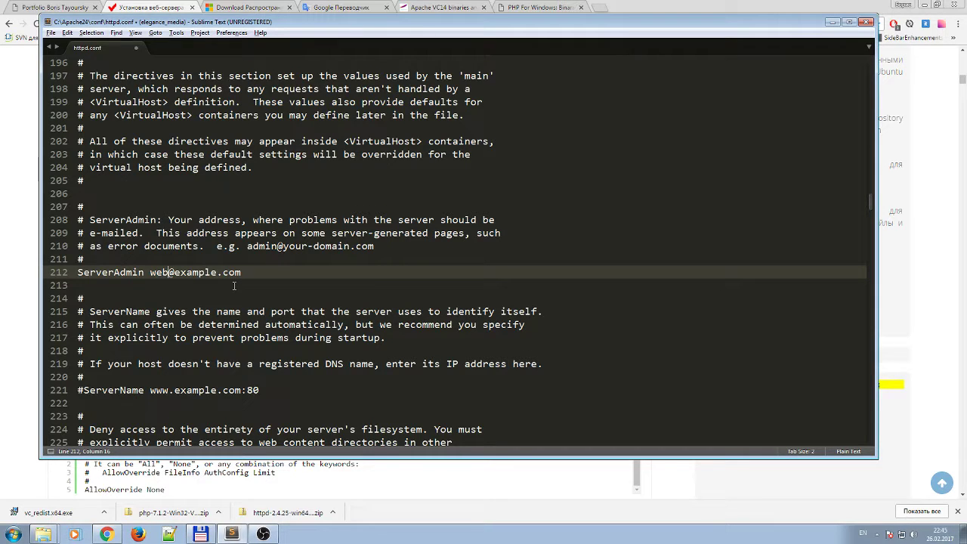
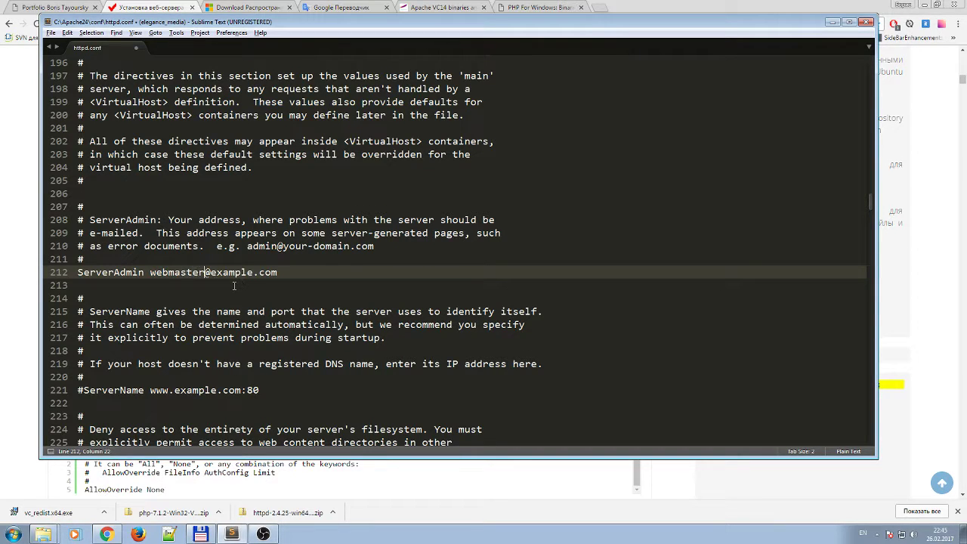
{"action": "key", "text": "Right"}
{"action": "key", "text": "Delete"}
{"action": "key", "text": "Delete"}
{"action": "key", "text": "Delete"}
{"action": "key", "text": "Delete"}
{"action": "key", "text": "Delete"}
{"action": "key", "text": "Delete"}
{"action": "key", "text": "Delete"}
{"action": "key", "text": "Delete"}
{"action": "key", "text": "Delete"}
{"action": "key", "text": "Delete"}
{"action": "key", "text": "Delete"}
{"action": "left_click", "coordinate": [309, 285]}
{"action": "scroll", "coordinate": [286, 292], "scroll_direction": "down", "scroll_amount": 2}
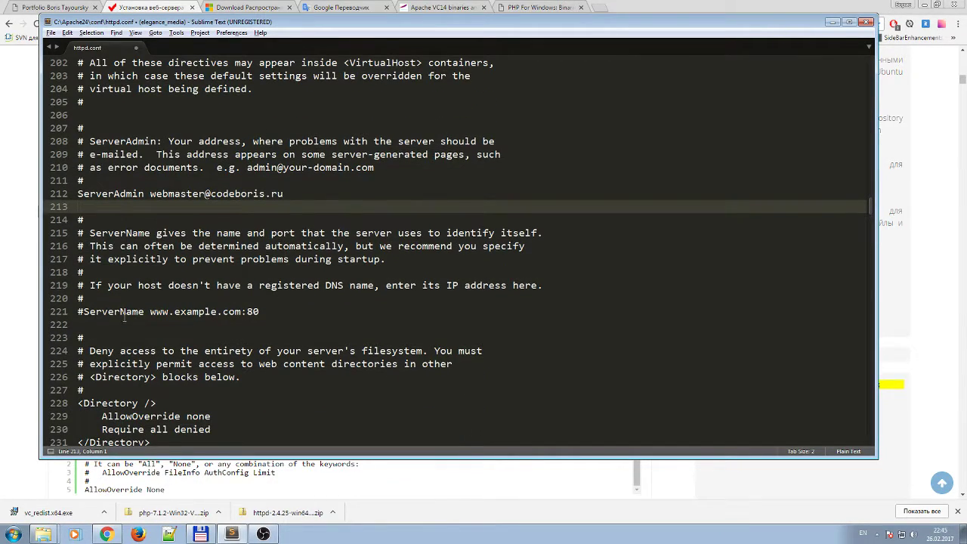
{"action": "left_click", "coordinate": [117, 311]}
{"action": "scroll", "coordinate": [127, 299], "scroll_direction": "down", "scroll_amount": 1}
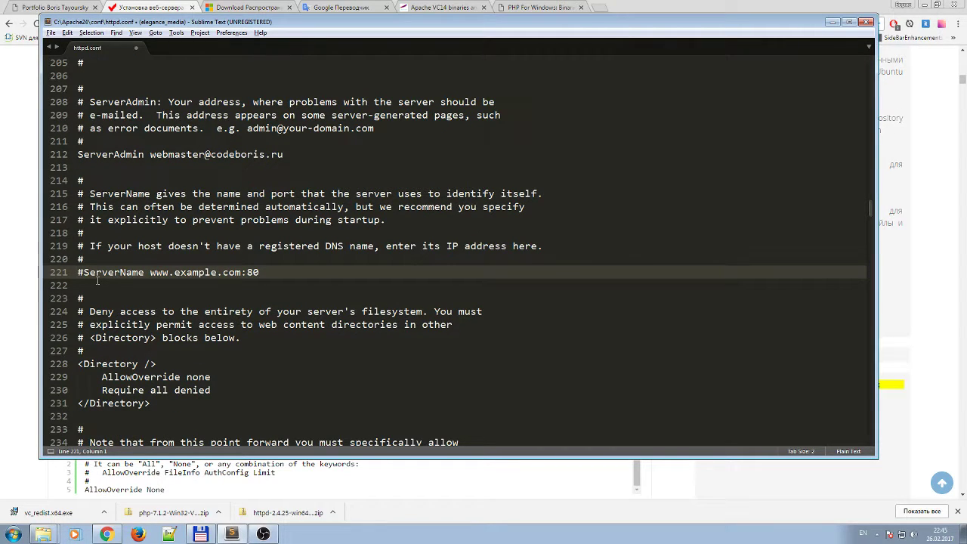
{"action": "key", "text": "Right"}
{"action": "key", "text": "shift+End"}
{"action": "key", "text": "ctrl+c"}
{"action": "key", "text": "Right"}
{"action": "key", "text": "Return"}
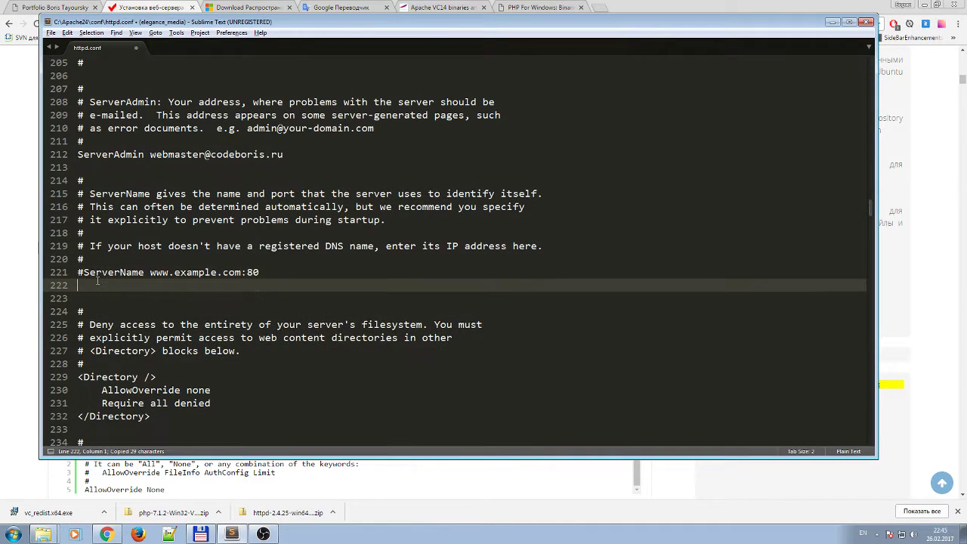
{"action": "key", "text": "ctrl+v"}
{"action": "key", "text": "Left"}
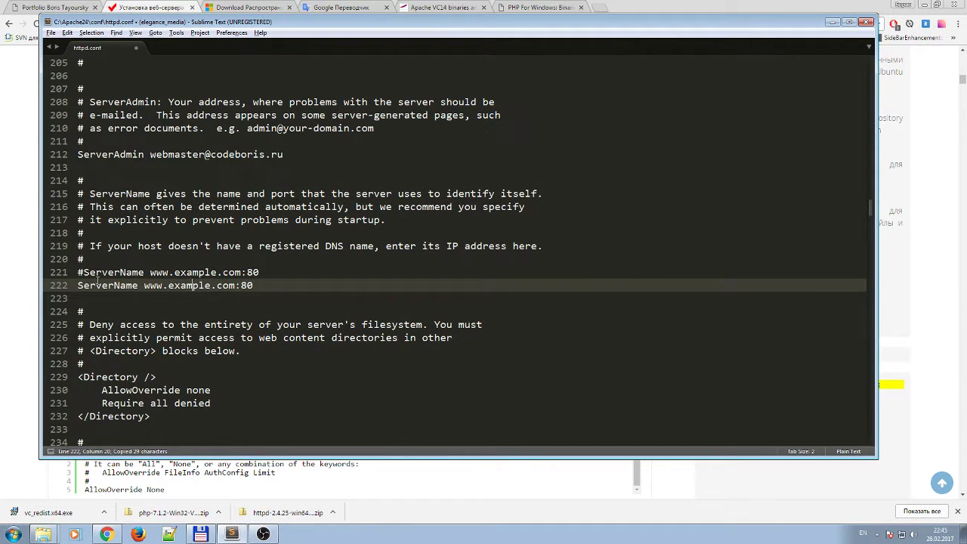
{"action": "key", "text": "Delete"}
{"action": "key", "text": "Delete"}
{"action": "key", "text": "Delete"}
{"action": "key", "text": "Delete"}
{"action": "key", "text": "Delete"}
{"action": "key", "text": "Delete"}
{"action": "key", "text": "Delete"}
{"action": "key", "text": "Delete"}
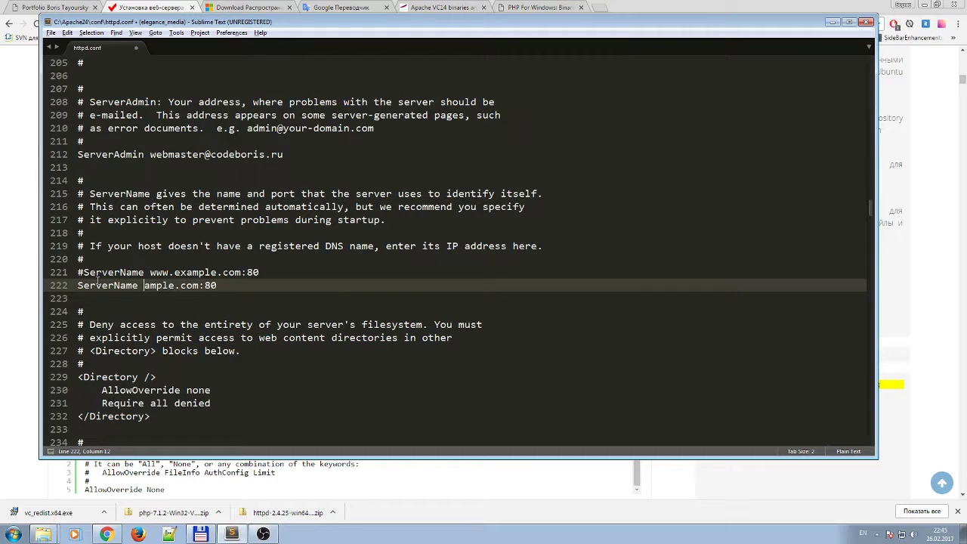
{"action": "key", "text": "Delete"}
{"action": "key", "text": "Delete"}
{"action": "key", "text": "Delete"}
{"action": "key", "text": "Delete"}
{"action": "key", "text": "Delete"}
{"action": "key", "text": "Delete"}
{"action": "key", "text": "Delete"}
{"action": "key", "text": "Delete"}
{"action": "key", "text": "Delete"}
{"action": "key", "text": "Delete"}
{"action": "type", "text": "localhost"}
{"action": "key", "text": "Down"}
{"action": "left_click", "coordinate": [158, 7]}
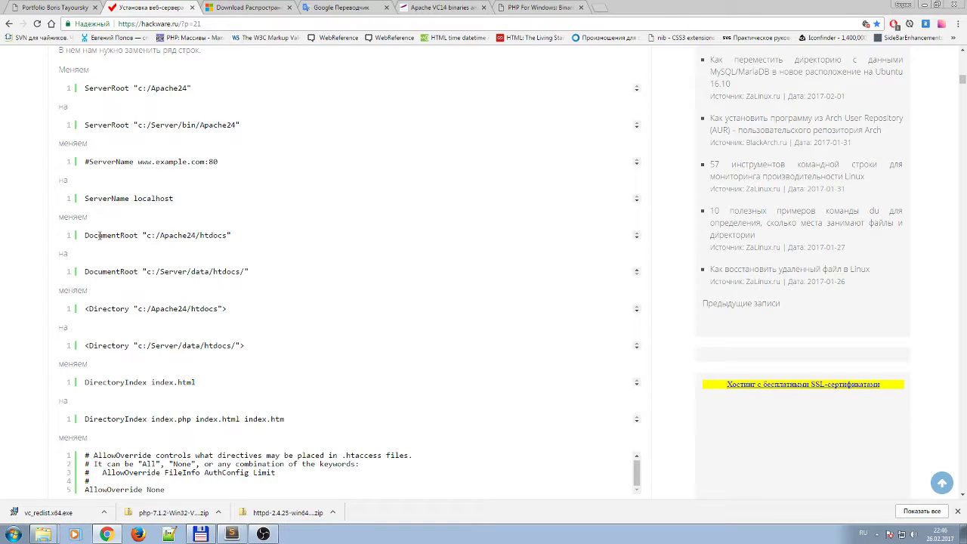
{"action": "mouse_move", "coordinate": [99, 236]}
{"action": "left_mouse_down"}
{"action": "mouse_move", "coordinate": [125, 235]}
{"action": "mouse_move", "coordinate": [93, 235]}
{"action": "left_mouse_up"}
{"action": "left_click", "coordinate": [165, 233]}
{"action": "left_click_drag", "start_coordinate": [104, 235], "coordinate": [94, 235]}
{"action": "left_click", "coordinate": [180, 235]}
{"action": "double_click", "coordinate": [217, 237]}
{"action": "left_click", "coordinate": [189, 237]}
{"action": "left_click_drag", "start_coordinate": [236, 272], "coordinate": [186, 272]}
{"action": "left_click", "coordinate": [193, 272]}
{"action": "left_click_drag", "start_coordinate": [184, 238], "coordinate": [207, 235]}
{"action": "left_click", "coordinate": [186, 267]}
{"action": "left_click", "coordinate": [231, 534]}
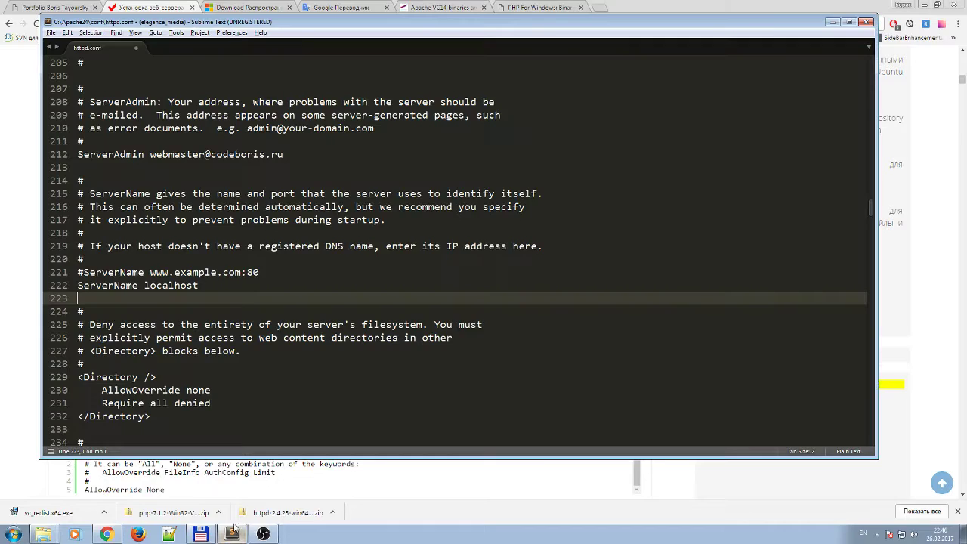
{"action": "left_click", "coordinate": [187, 325]}
{"action": "scroll", "coordinate": [205, 344], "scroll_direction": "down", "scroll_amount": 2}
{"action": "scroll", "coordinate": [205, 344], "scroll_direction": "down", "scroll_amount": 7}
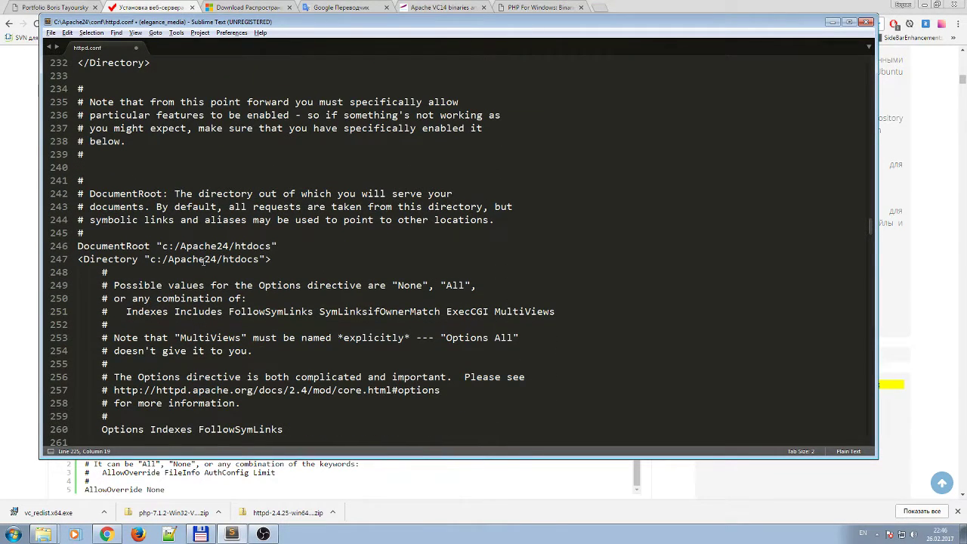
{"action": "left_click", "coordinate": [100, 247]}
{"action": "key", "text": "Right"}
{"action": "key", "text": "Right"}
{"action": "key", "text": "Right"}
{"action": "key", "text": "Right"}
{"action": "key", "text": "Right"}
{"action": "key", "text": "Right"}
{"action": "key", "text": "Right"}
{"action": "key", "text": "Right"}
{"action": "key", "text": "Right"}
{"action": "key", "text": "Right"}
{"action": "key", "text": "Right"}
{"action": "key", "text": "Right"}
{"action": "key", "text": "Right"}
{"action": "key", "text": "Right"}
{"action": "key", "text": "Right"}
{"action": "key", "text": "Right"}
{"action": "key", "text": "Right"}
{"action": "key", "text": "Right"}
{"action": "key", "text": "Right"}
{"action": "key", "text": "Right"}
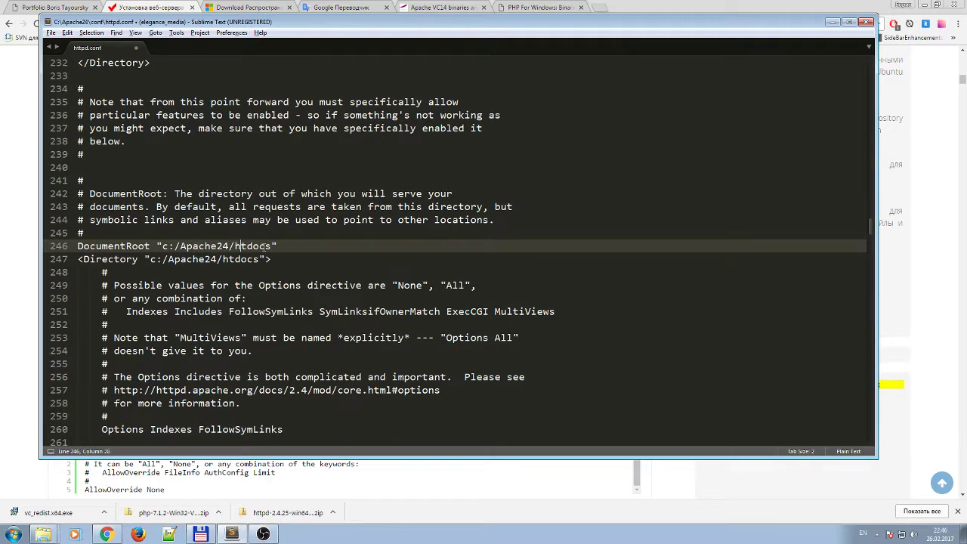
{"action": "key", "text": "Left"}
{"action": "key", "text": "Left"}
In Total Commander, list drive D's folders in the right panel and begin renaming the localhost folder.
{"action": "left_click", "coordinate": [200, 534]}
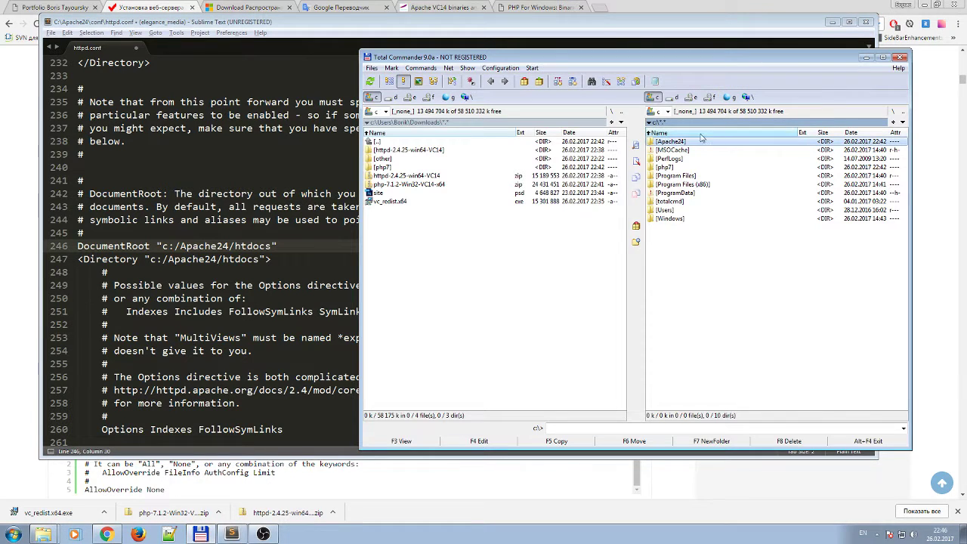
{"action": "left_click", "coordinate": [672, 97]}
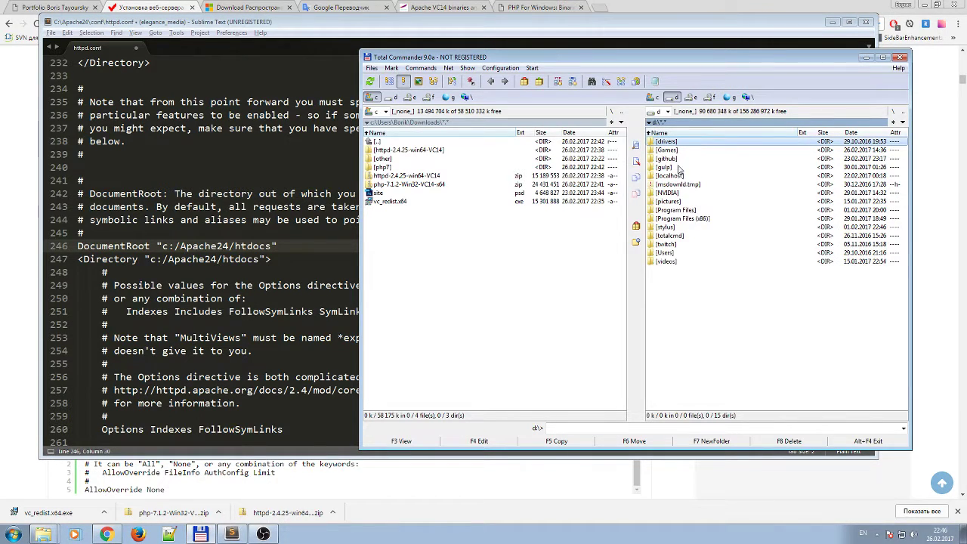
{"action": "left_click", "coordinate": [677, 179]}
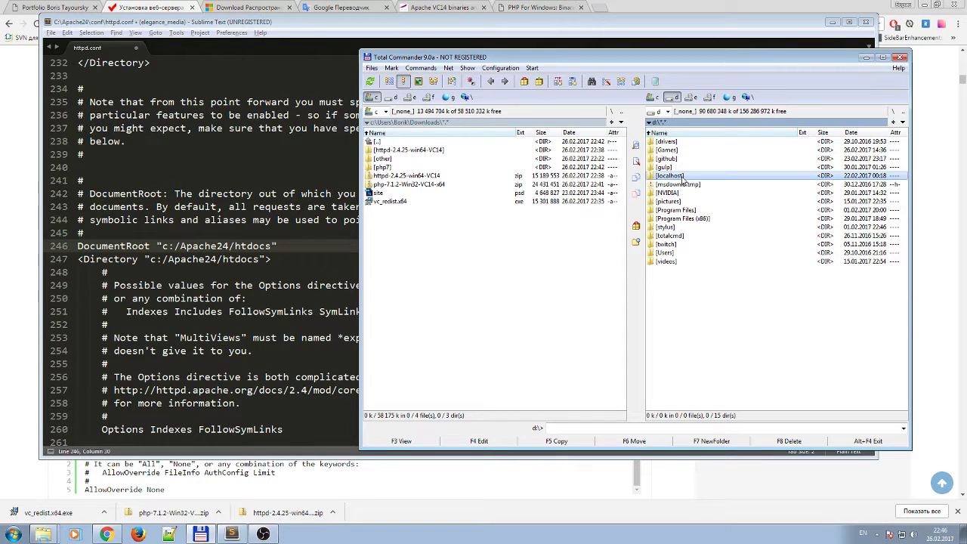
{"action": "left_click", "coordinate": [684, 176]}
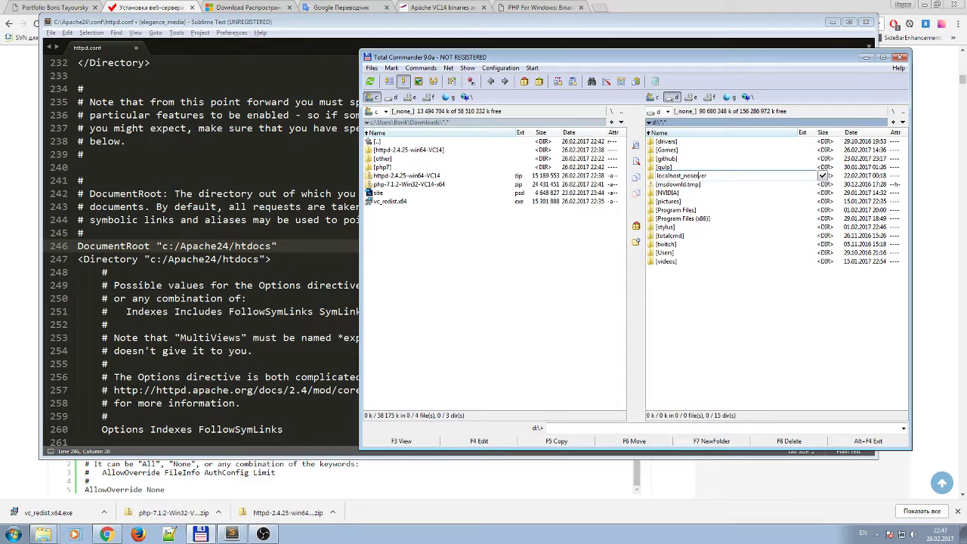
Create a new folder named localhost on drive D.
{"action": "key", "text": "Return"}
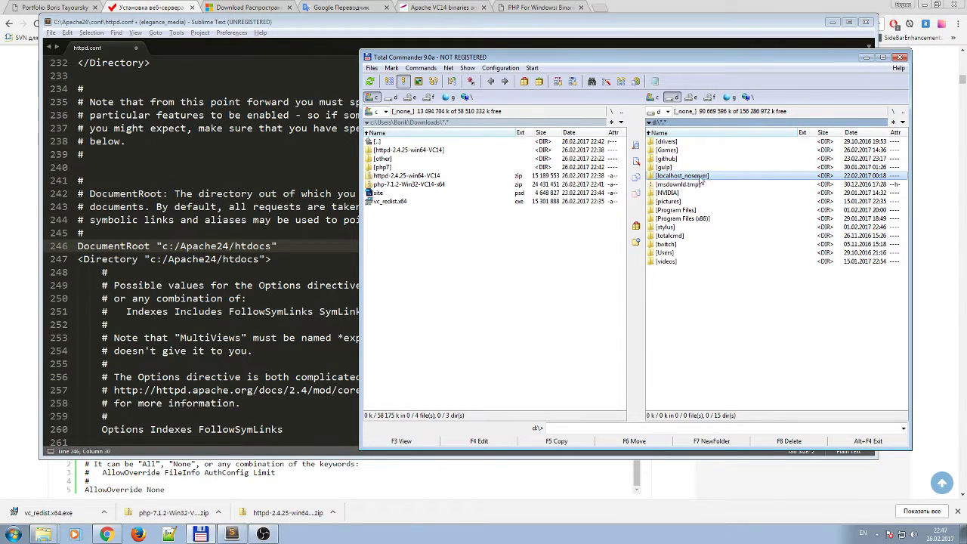
{"action": "left_click", "coordinate": [717, 246]}
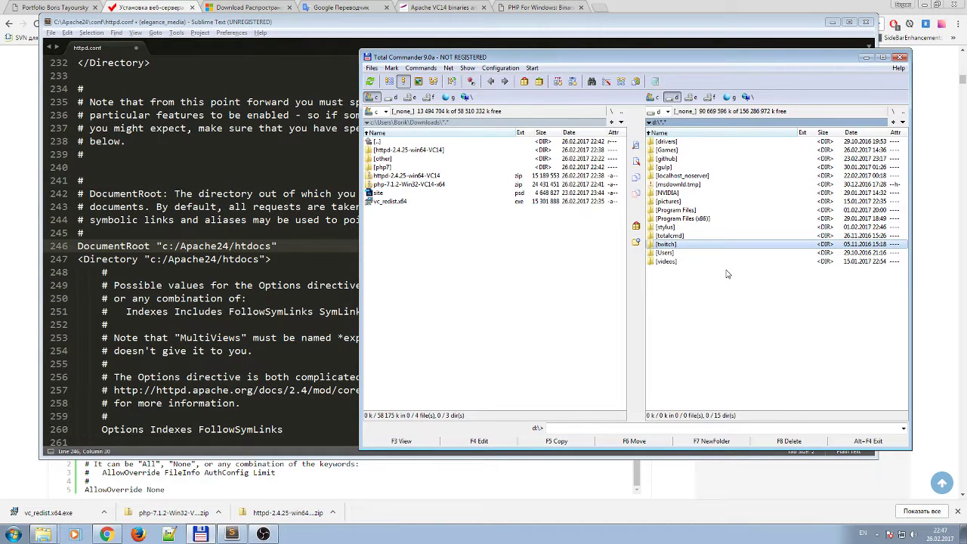
{"action": "key", "text": "F7"}
{"action": "type", "text": "c"}
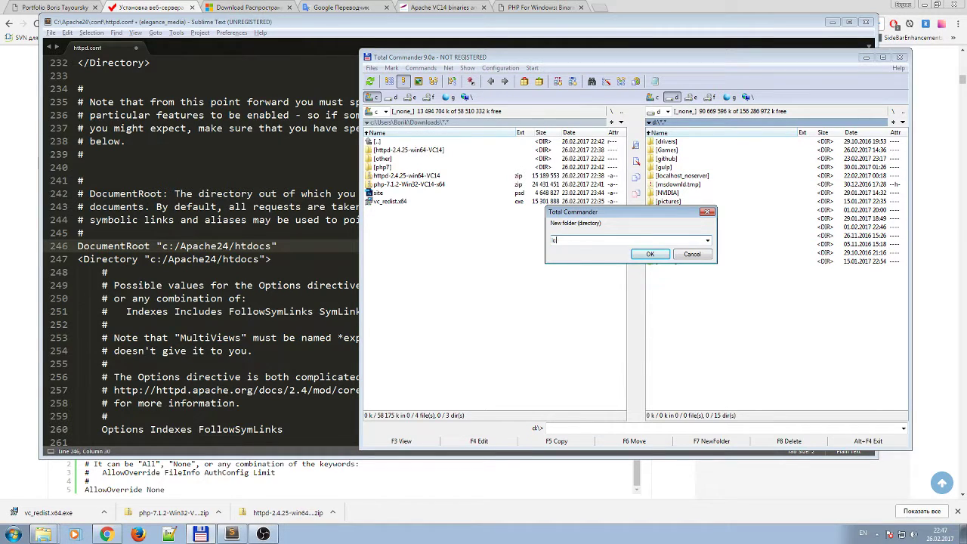
{"action": "type", "text": "ocalhost"}
{"action": "left_click", "coordinate": [646, 255]}
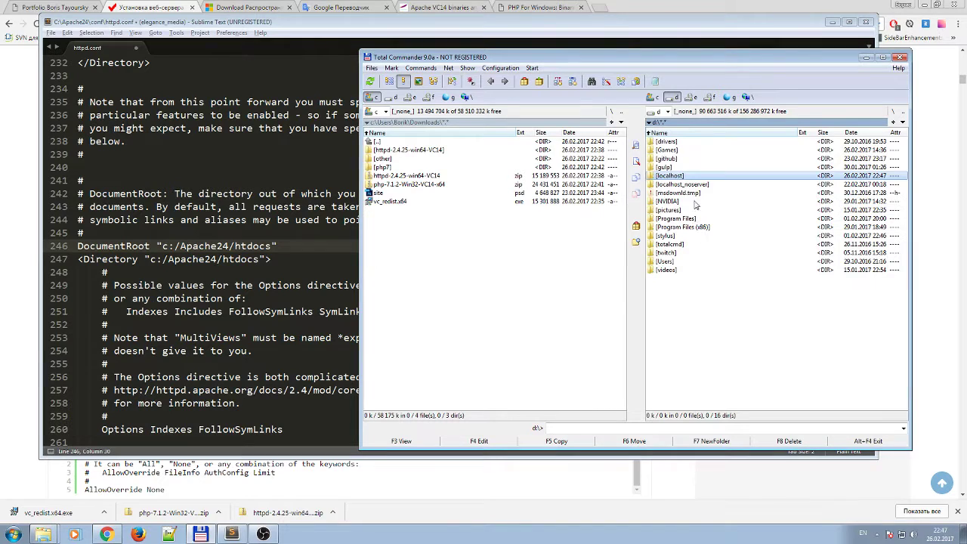
Open the localhost folder and select its d:\localhost\ path in the path bar.
{"action": "double_click", "coordinate": [677, 178]}
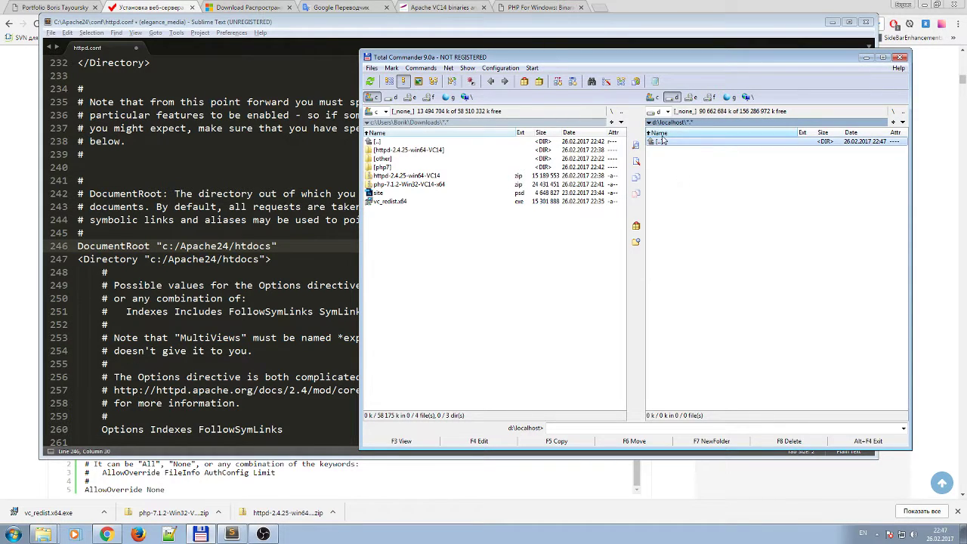
{"action": "double_click", "coordinate": [665, 142]}
{"action": "double_click", "coordinate": [677, 179]}
{"action": "double_click", "coordinate": [674, 143]}
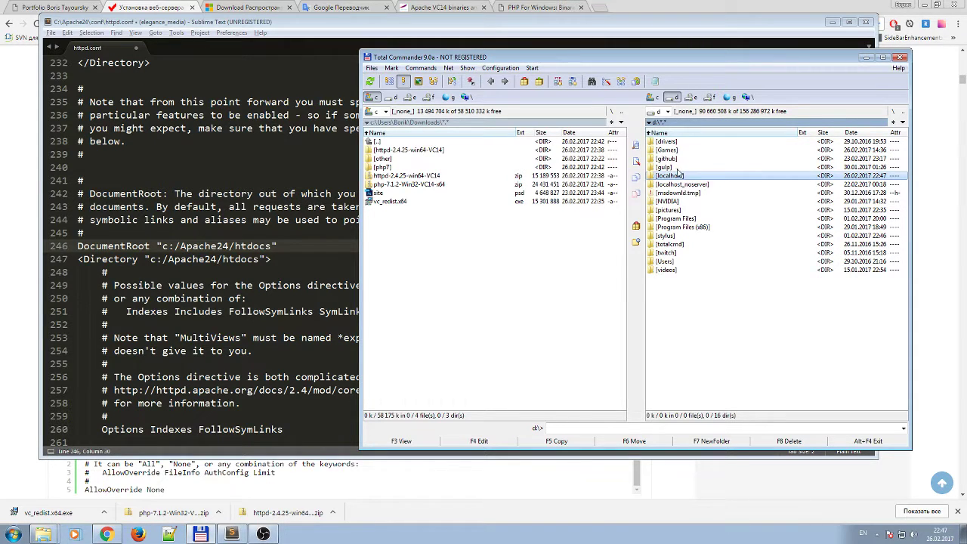
{"action": "double_click", "coordinate": [677, 176]}
{"action": "left_click", "coordinate": [703, 122]}
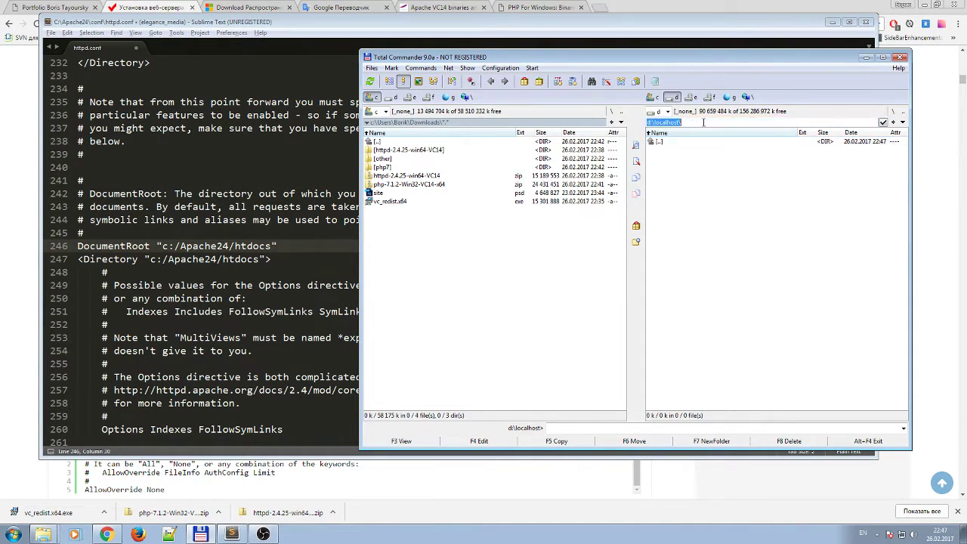
Change line 246's DocumentRoot path from c:/Apache24/htdocs to d:/localhost.
{"action": "left_click", "coordinate": [259, 258]}
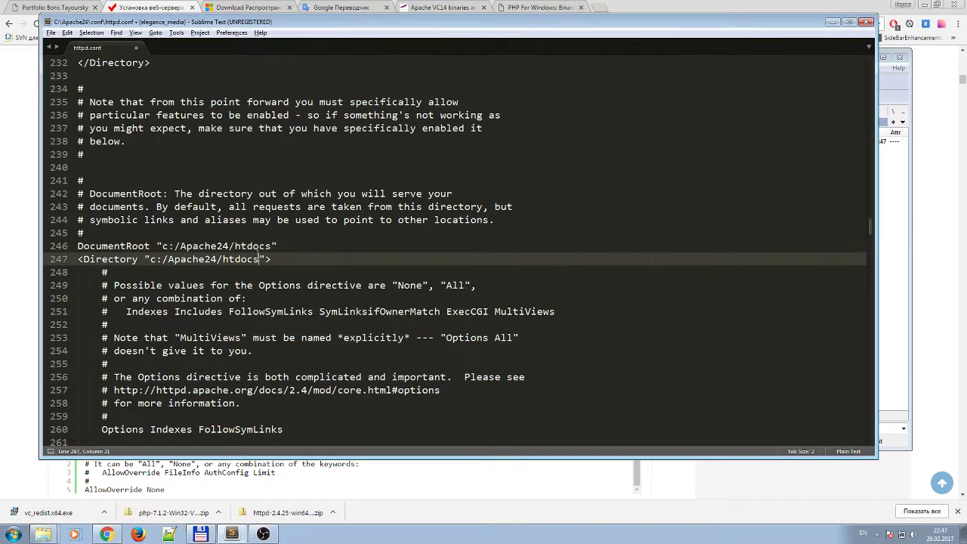
{"action": "left_click", "coordinate": [225, 245]}
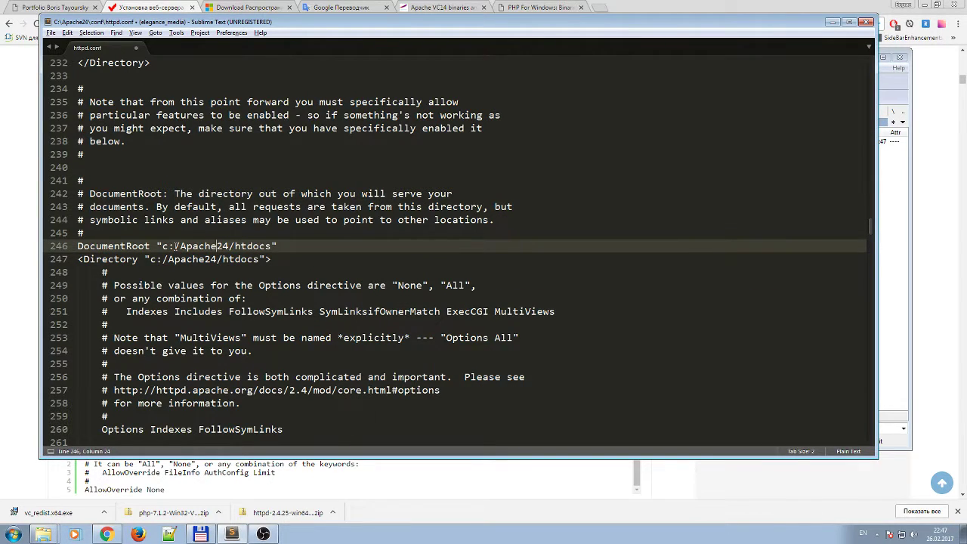
{"action": "left_click", "coordinate": [173, 245]}
{"action": "key", "text": "BackSpace"}
{"action": "type", "text": "d"}
{"action": "key", "text": "Right"}
{"action": "key", "text": "Delete"}
{"action": "key", "text": "Delete"}
{"action": "key", "text": "Delete"}
{"action": "key", "text": "Delete"}
{"action": "key", "text": "Delete"}
{"action": "key", "text": "Delete"}
{"action": "key", "text": "Delete"}
{"action": "key", "text": "Delete"}
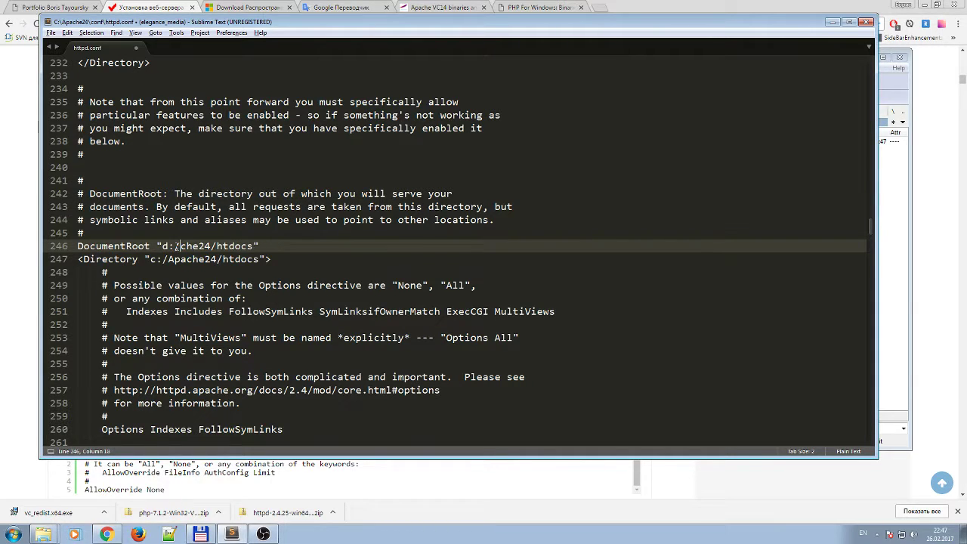
{"action": "type", "text": "localhost"}
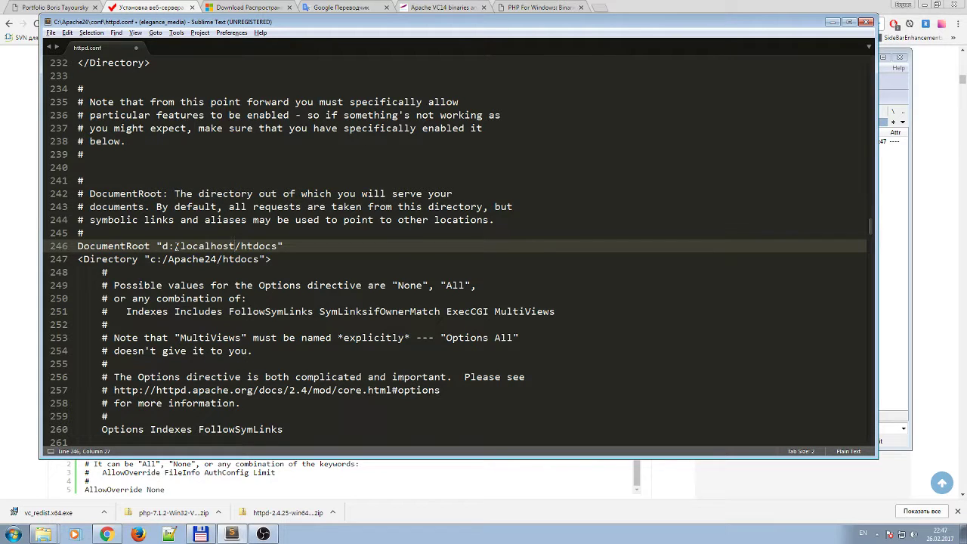
{"action": "key", "text": "Delete"}
{"action": "key", "text": "Delete"}
{"action": "key", "text": "Delete"}
{"action": "key", "text": "Delete"}
{"action": "key", "text": "Delete"}
{"action": "key", "text": "Delete"}
{"action": "key", "text": "Delete"}
Review the guide's suggested DocumentRoot and Directory lines against the old htdocs path.
{"action": "key", "text": "alt+Tab"}
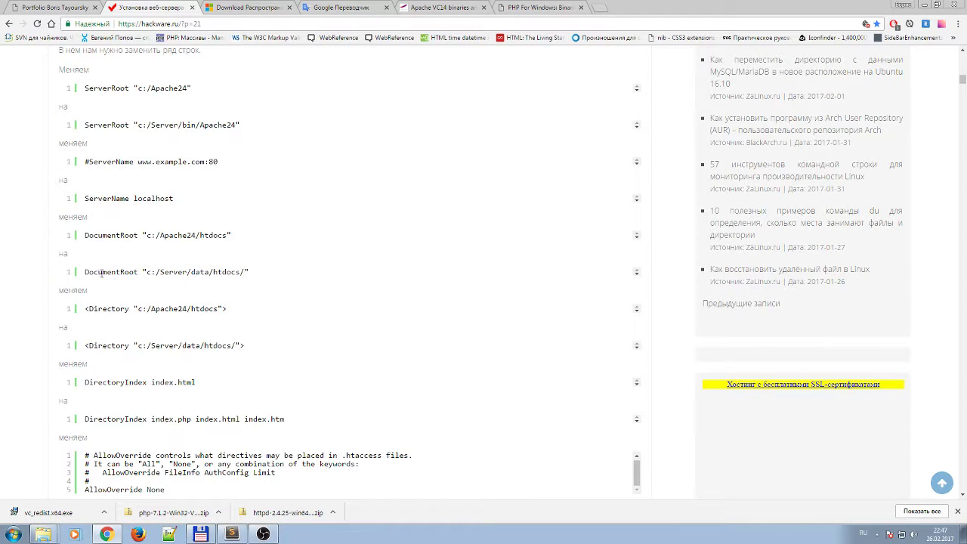
{"action": "mouse_move", "coordinate": [99, 272]}
{"action": "left_mouse_down"}
{"action": "mouse_move", "coordinate": [118, 273]}
{"action": "mouse_move", "coordinate": [85, 273]}
{"action": "mouse_move", "coordinate": [101, 272]}
{"action": "left_mouse_up"}
{"action": "left_click", "coordinate": [147, 274]}
{"action": "left_click_drag", "start_coordinate": [89, 308], "coordinate": [123, 309]}
{"action": "left_click", "coordinate": [105, 309]}
{"action": "scroll", "coordinate": [209, 310], "scroll_direction": "down", "scroll_amount": 1}
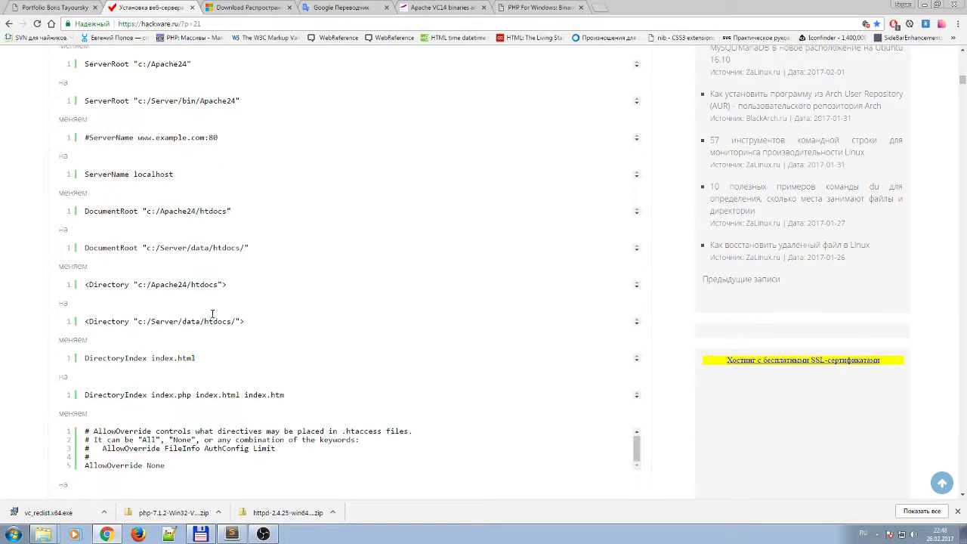
{"action": "left_click_drag", "start_coordinate": [203, 295], "coordinate": [225, 298]}
{"action": "left_click", "coordinate": [225, 298]}
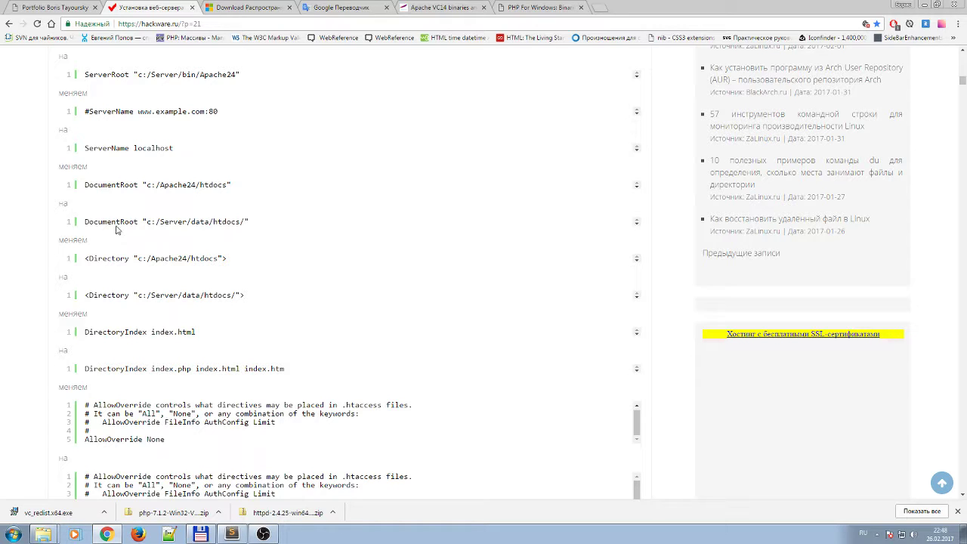
{"action": "left_click_drag", "start_coordinate": [226, 184], "coordinate": [209, 187]}
{"action": "left_click", "coordinate": [231, 190]}
Add a trailing slash so line 246 reads DocumentRoot "d:/localhost/", matching the guide.
{"action": "left_click_drag", "start_coordinate": [225, 186], "coordinate": [189, 185]}
{"action": "left_click_drag", "start_coordinate": [203, 224], "coordinate": [238, 223]}
{"action": "left_click", "coordinate": [239, 224]}
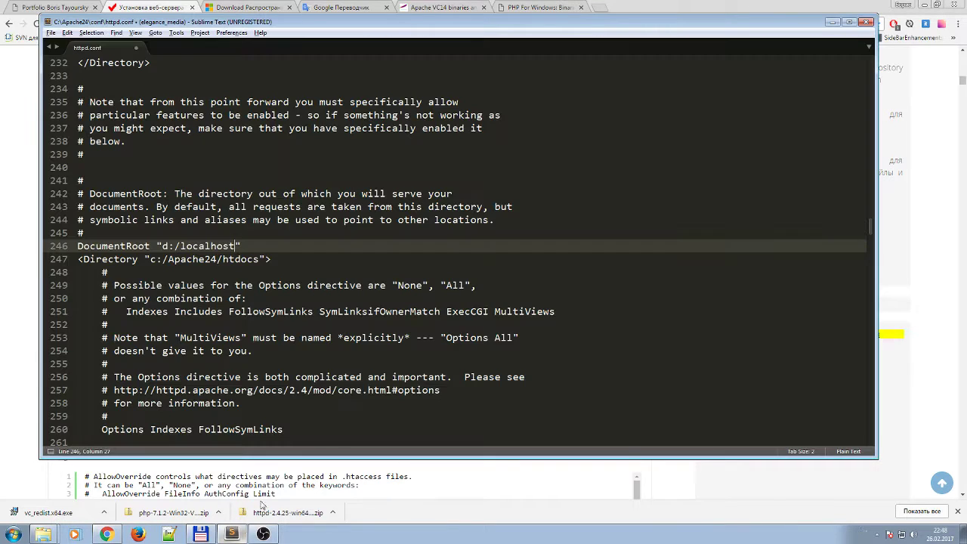
{"action": "left_click", "coordinate": [233, 534]}
{"action": "type", "text": "/"}
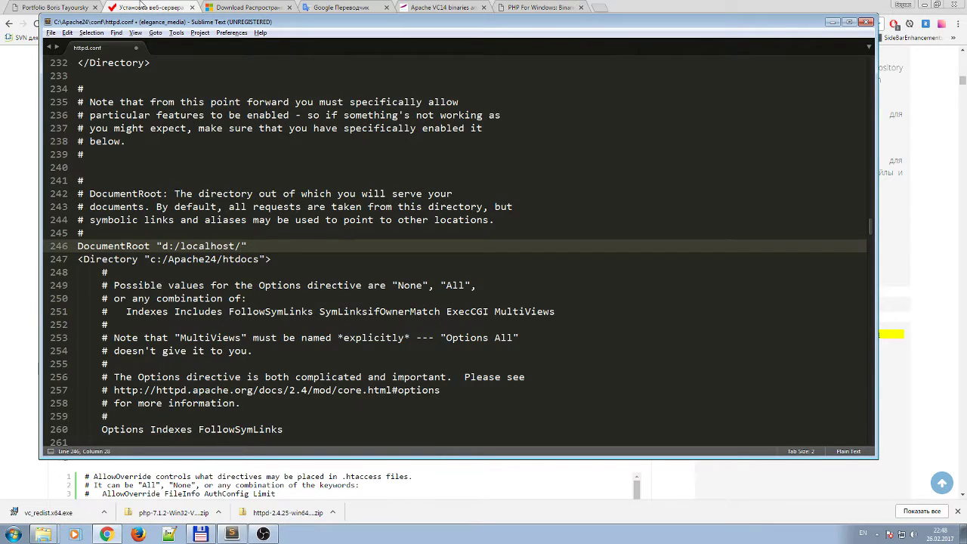
{"action": "left_click", "coordinate": [142, 6]}
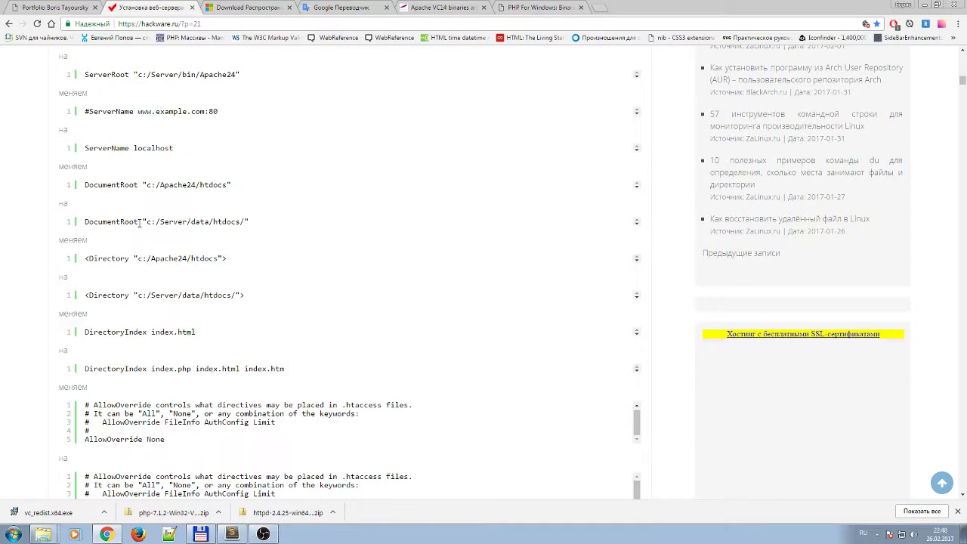
Check the other browser tabs and open the guide's English source article in a new tab.
{"action": "left_click", "coordinate": [333, 6]}
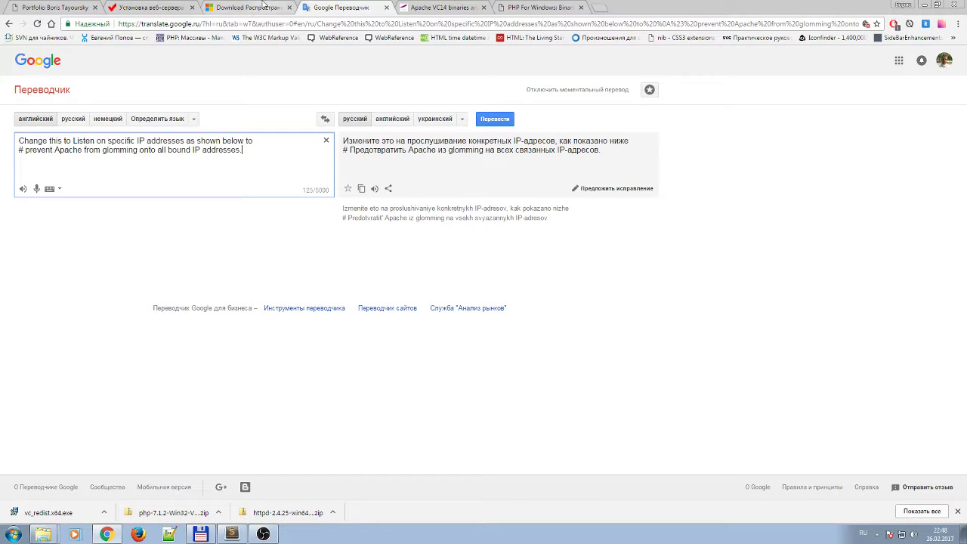
{"action": "left_click", "coordinate": [257, 6]}
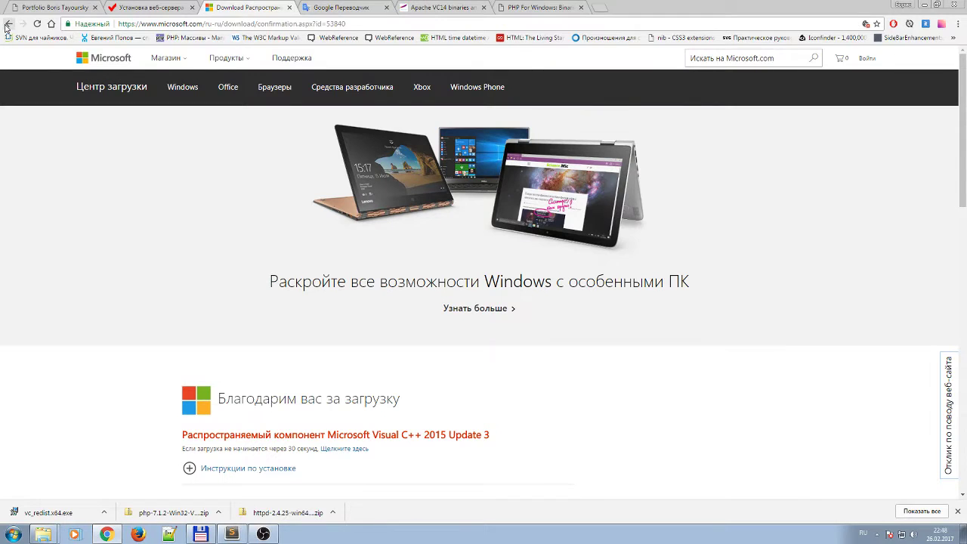
{"action": "left_click", "coordinate": [8, 24]}
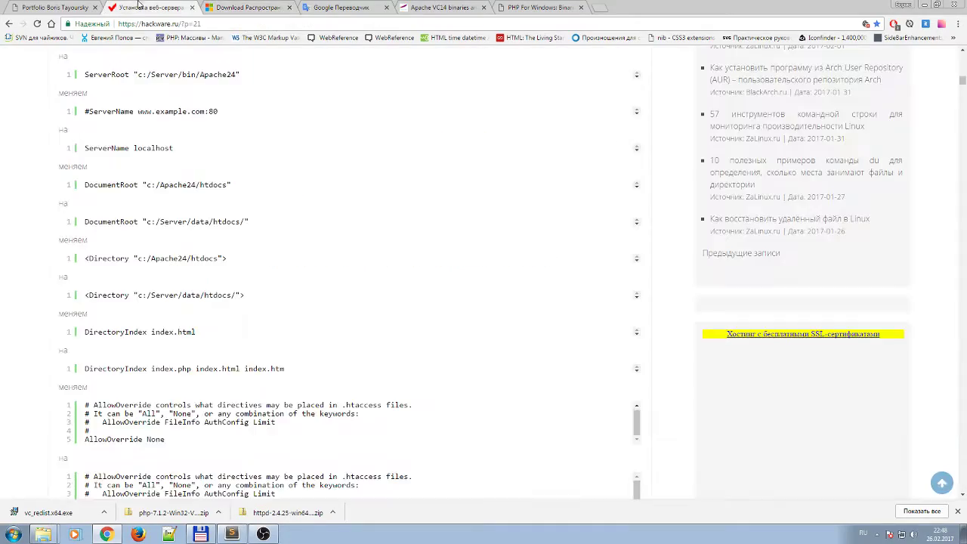
{"action": "left_click", "coordinate": [137, 7]}
{"action": "scroll", "coordinate": [541, 261], "scroll_direction": "up", "scroll_amount": 20}
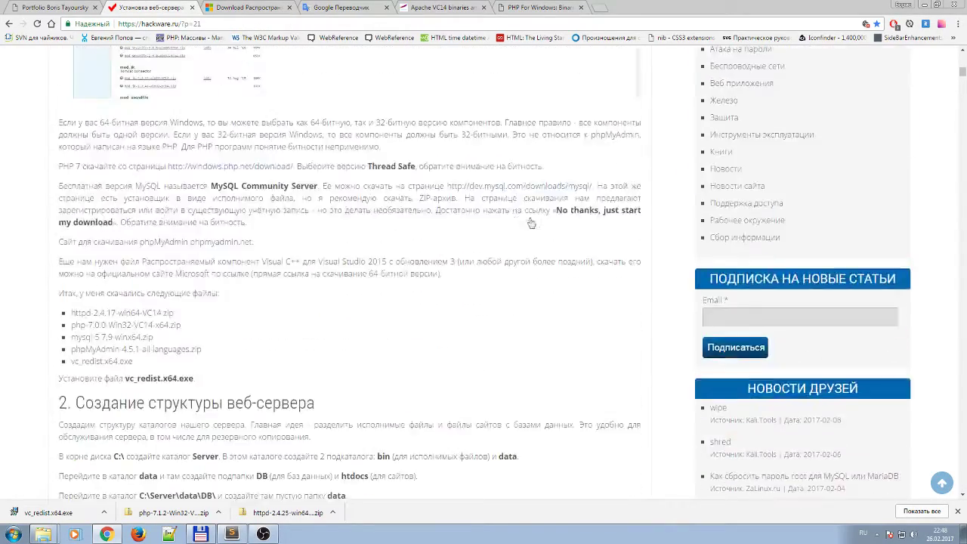
{"action": "right_click", "coordinate": [340, 156]}
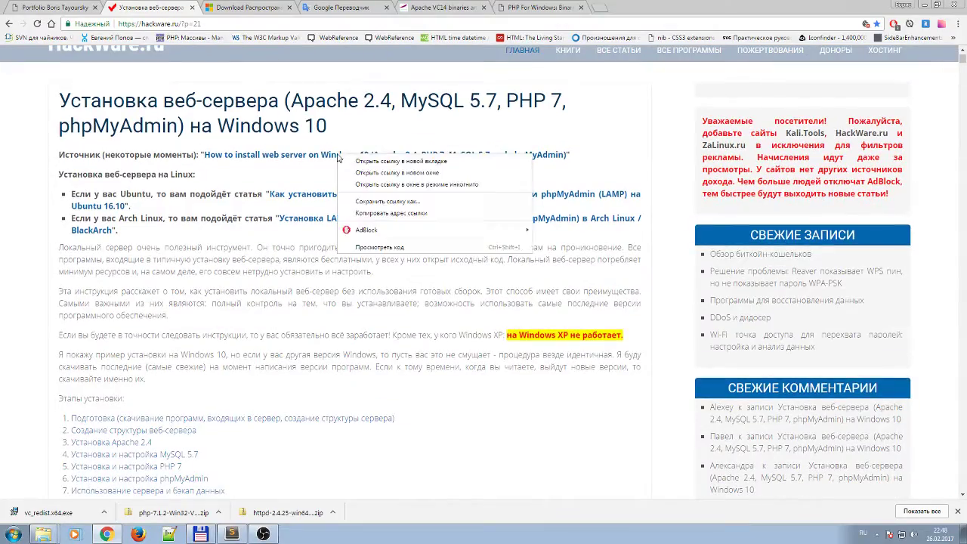
{"action": "left_click", "coordinate": [378, 158]}
{"action": "left_click", "coordinate": [295, 7]}
{"action": "left_click", "coordinate": [151, 7]}
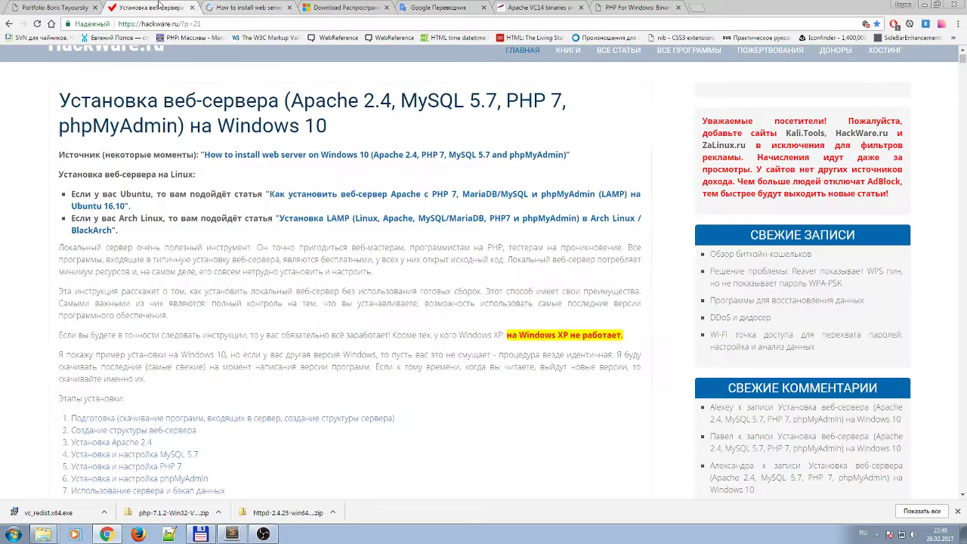
{"action": "scroll", "coordinate": [350, 297], "scroll_direction": "down", "scroll_amount": 20}
{"action": "scroll", "coordinate": [350, 297], "scroll_direction": "down", "scroll_amount": 6}
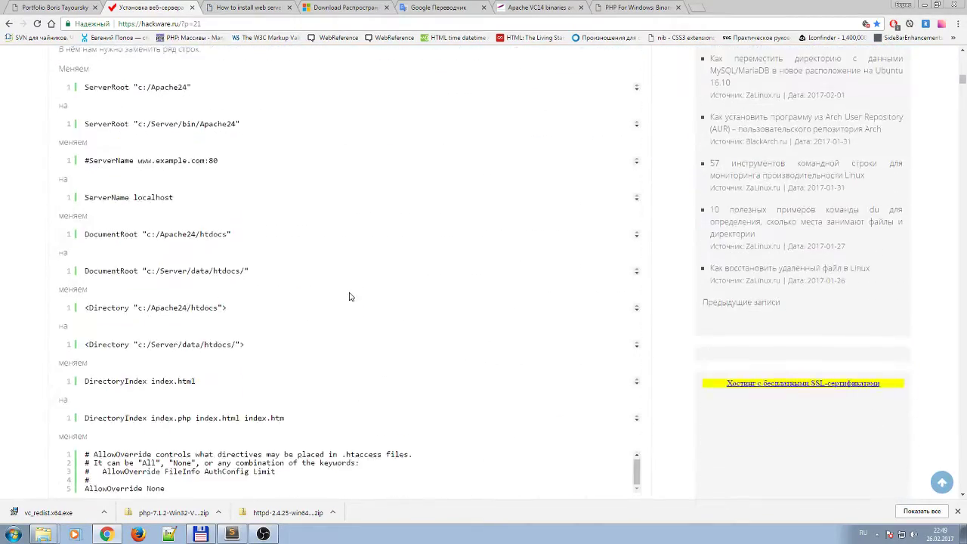
Compare the source article's suggested DocumentRoot, Directory and DirectoryIndex lines, then return to the Russian guide.
{"action": "left_click", "coordinate": [248, 7]}
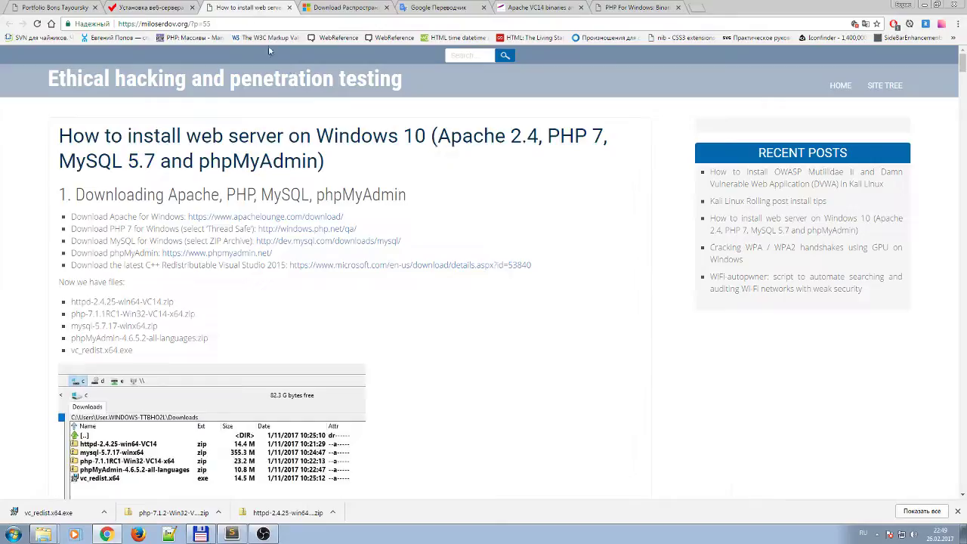
{"action": "scroll", "coordinate": [398, 272], "scroll_direction": "down", "scroll_amount": 5}
{"action": "scroll", "coordinate": [410, 285], "scroll_direction": "down", "scroll_amount": 6}
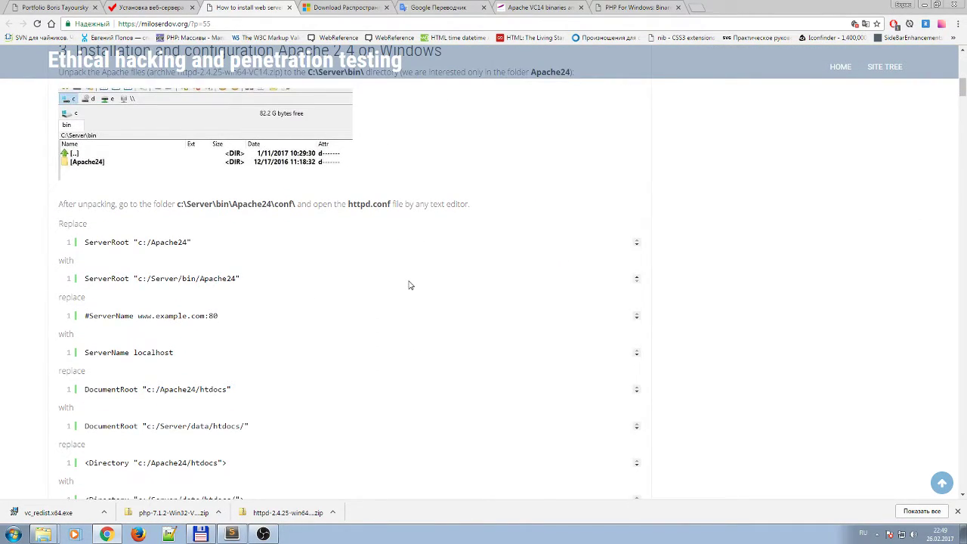
{"action": "scroll", "coordinate": [411, 285], "scroll_direction": "down", "scroll_amount": 1}
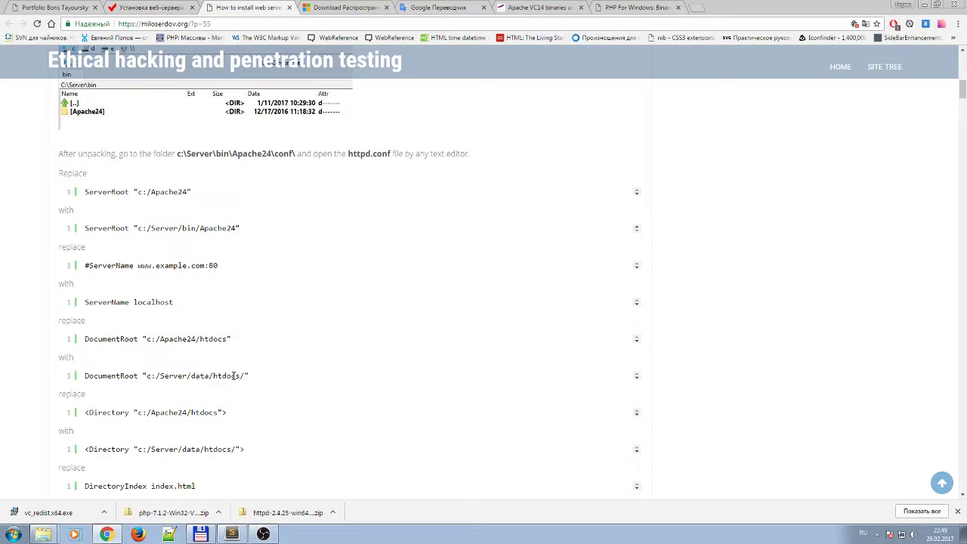
{"action": "left_click_drag", "start_coordinate": [239, 375], "coordinate": [209, 380]}
{"action": "scroll", "coordinate": [269, 400], "scroll_direction": "down", "scroll_amount": 1}
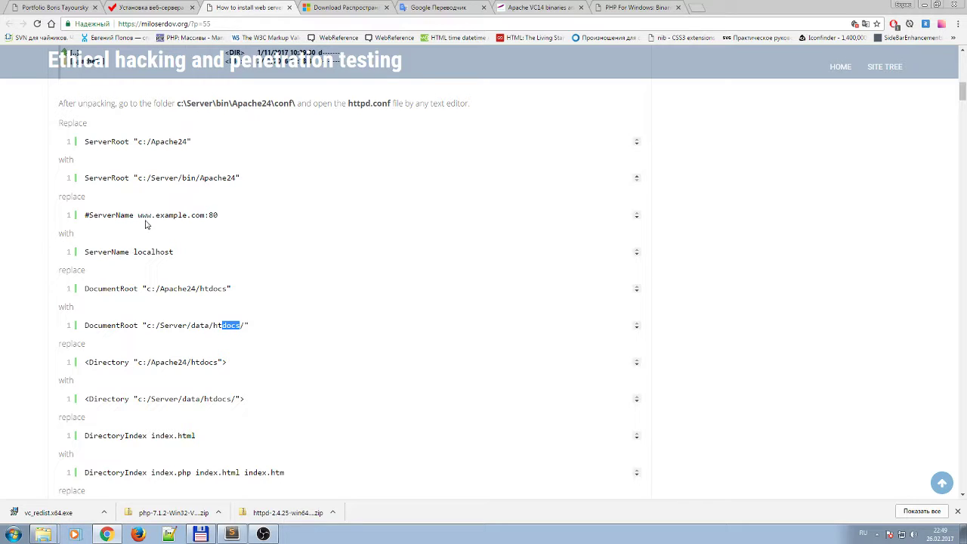
{"action": "left_click_drag", "start_coordinate": [148, 221], "coordinate": [89, 272]}
{"action": "double_click", "coordinate": [179, 288]}
{"action": "left_click_drag", "start_coordinate": [239, 325], "coordinate": [243, 325]}
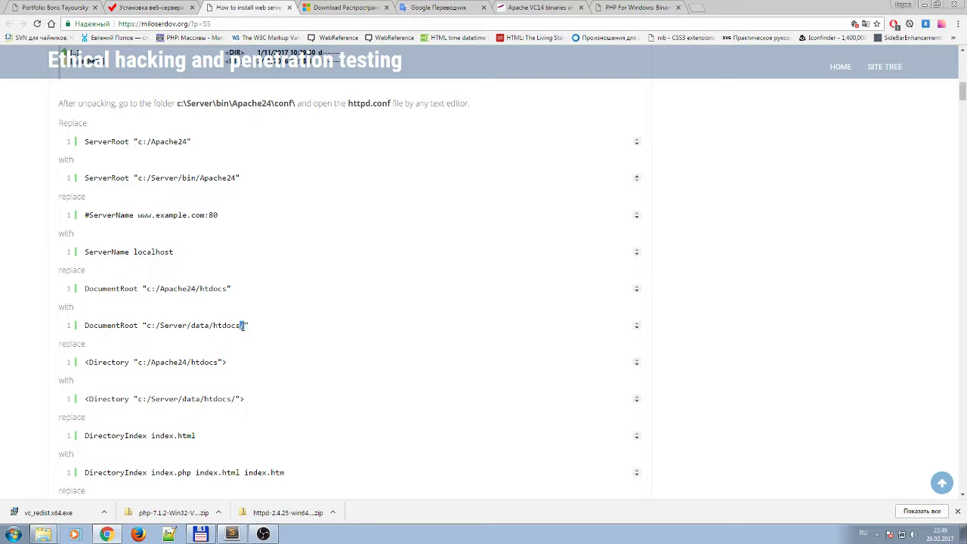
{"action": "double_click", "coordinate": [206, 363]}
{"action": "left_click", "coordinate": [233, 400]}
{"action": "left_click_drag", "start_coordinate": [234, 400], "coordinate": [205, 400]}
{"action": "left_click", "coordinate": [199, 398]}
{"action": "left_click_drag", "start_coordinate": [150, 436], "coordinate": [134, 436]}
{"action": "left_click", "coordinate": [190, 436]}
{"action": "left_click", "coordinate": [135, 6]}
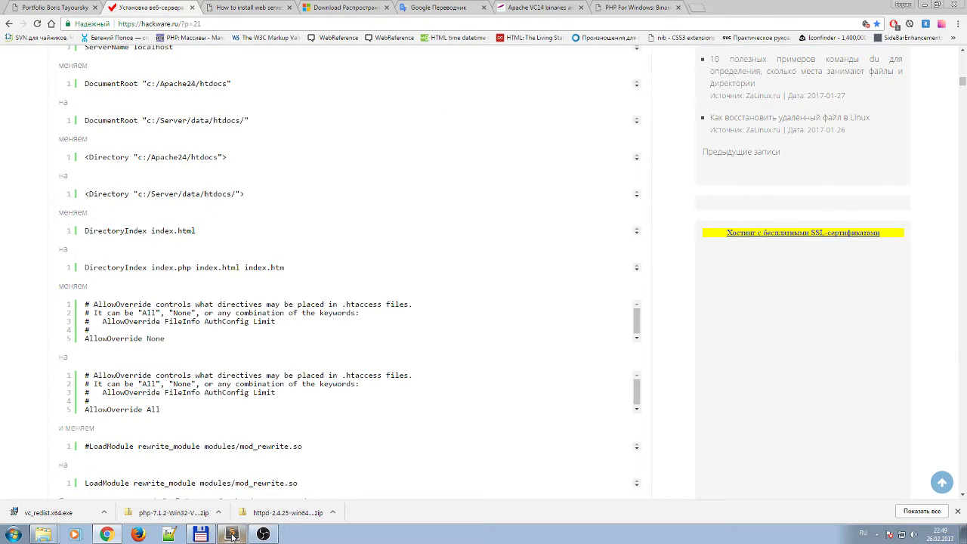
{"action": "left_click", "coordinate": [231, 534]}
Set line 247's Directory path to d:/localhost/ and save httpd.conf.
{"action": "left_click", "coordinate": [250, 263]}
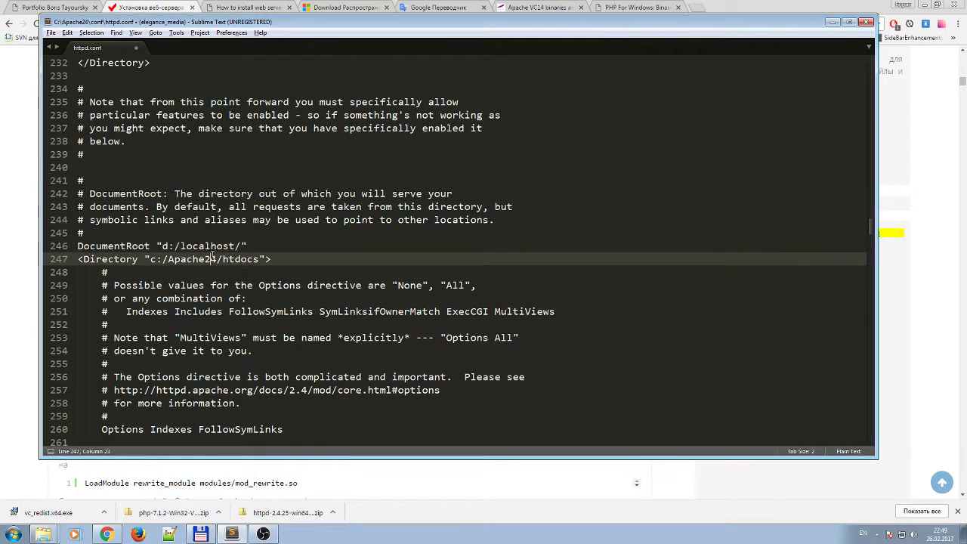
{"action": "key", "text": "shift+Left"}
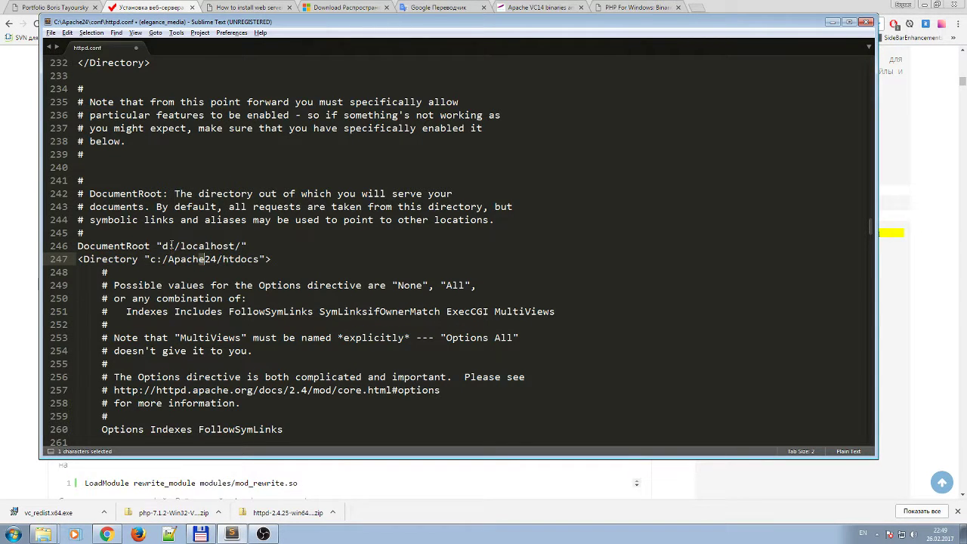
{"action": "left_click", "coordinate": [159, 260]}
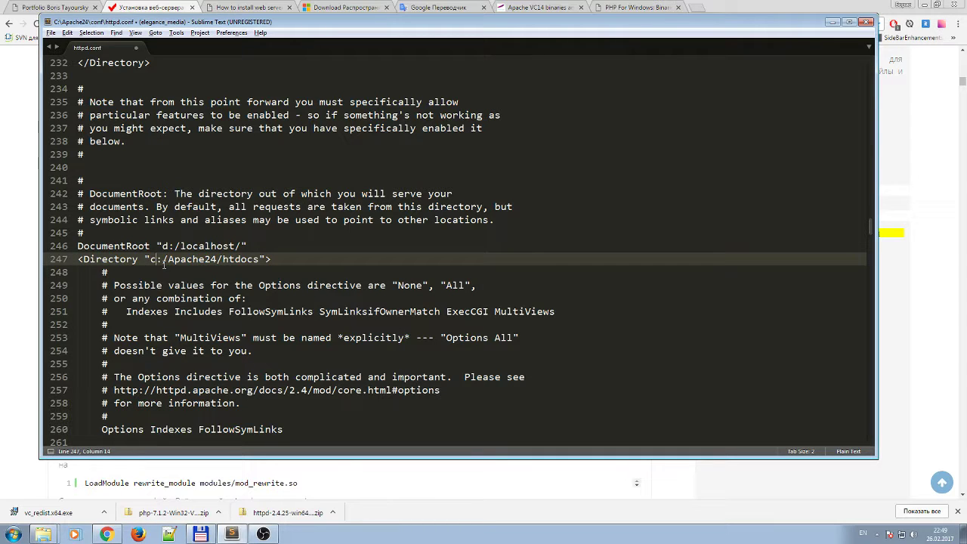
{"action": "key", "text": "BackSpace"}
{"action": "type", "text": "d"}
{"action": "key", "text": "Right"}
{"action": "key", "text": "Delete"}
{"action": "key", "text": "Delete"}
{"action": "key", "text": "Delete"}
{"action": "key", "text": "Delete"}
{"action": "key", "text": "Delete"}
{"action": "key", "text": "Delete"}
{"action": "key", "text": "Delete"}
{"action": "key", "text": "Delete"}
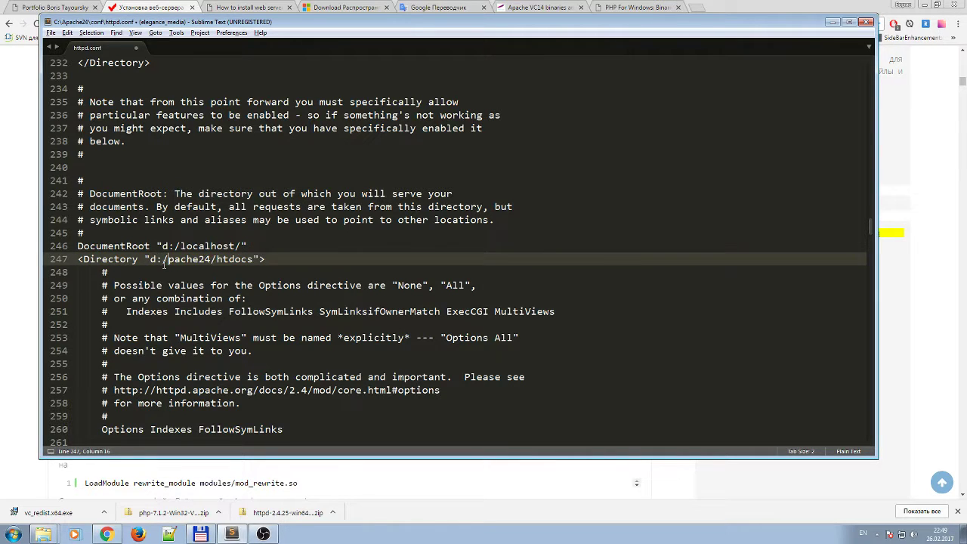
{"action": "type", "text": "localhost"}
{"action": "key", "text": "ctrl+shift+Left"}
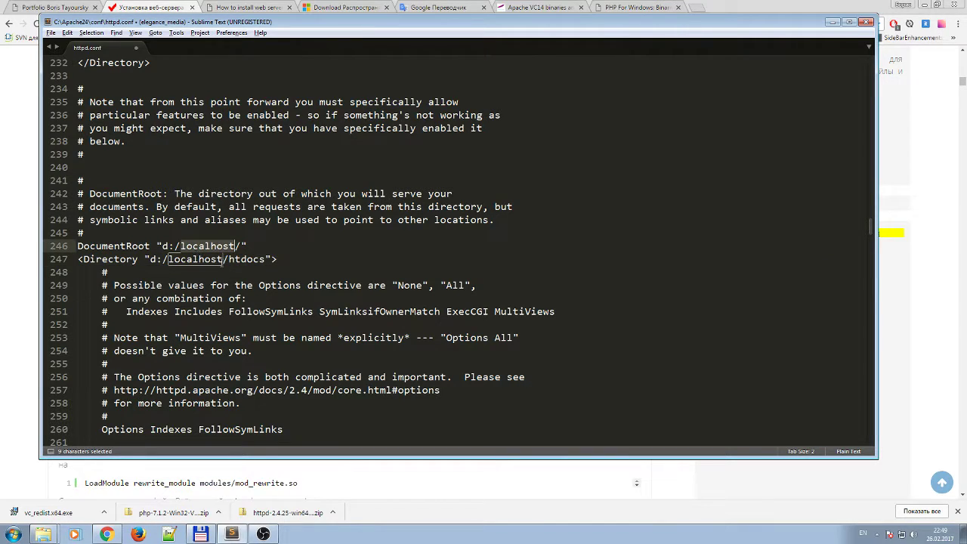
{"action": "key", "text": "Right"}
{"action": "key", "text": "Right"}
{"action": "key", "text": "Right"}
{"action": "key", "text": "Right"}
{"action": "key", "text": "Right"}
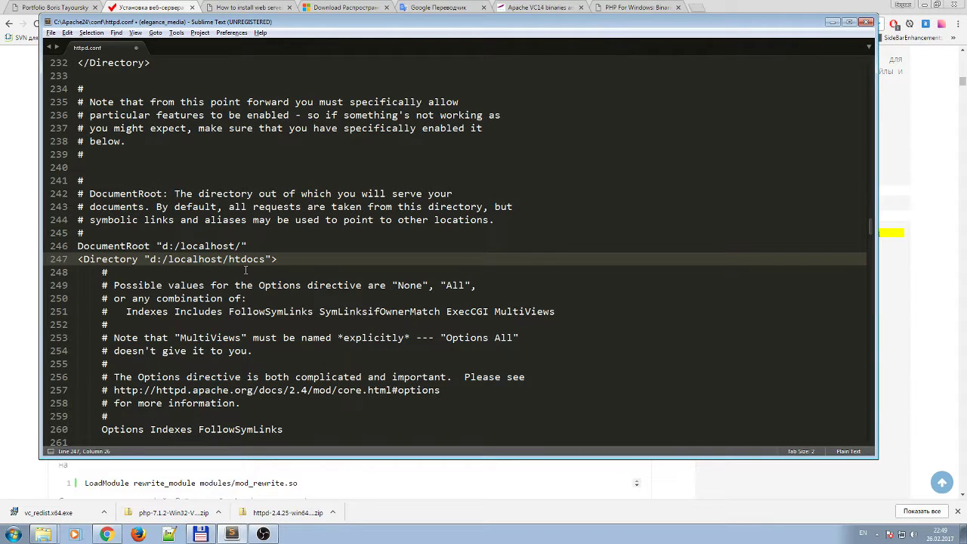
{"action": "key", "text": "Delete"}
{"action": "key", "text": "Delete"}
{"action": "key", "text": "Delete"}
{"action": "key", "text": "Delete"}
{"action": "key", "text": "Delete"}
{"action": "key", "text": "Delete"}
{"action": "left_click", "coordinate": [287, 263]}
{"action": "key", "text": "ctrl+s"}
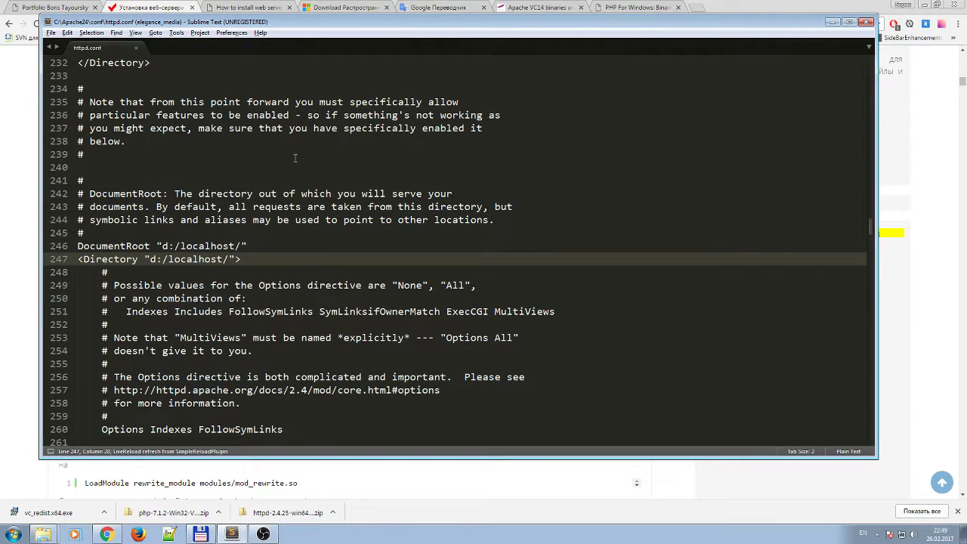
Look up the guide's suggested DirectoryIndex line, then return to httpd.conf.
{"action": "key", "text": "alt+Tab"}
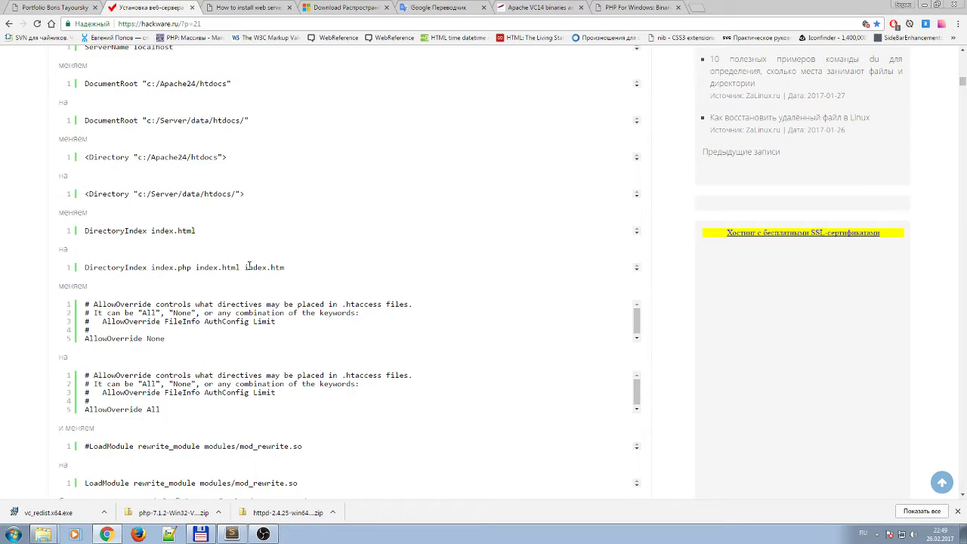
{"action": "left_click_drag", "start_coordinate": [122, 230], "coordinate": [86, 229]}
{"action": "left_click", "coordinate": [127, 232]}
{"action": "left_click", "coordinate": [160, 228]}
{"action": "double_click", "coordinate": [186, 231]}
{"action": "left_click", "coordinate": [232, 534]}
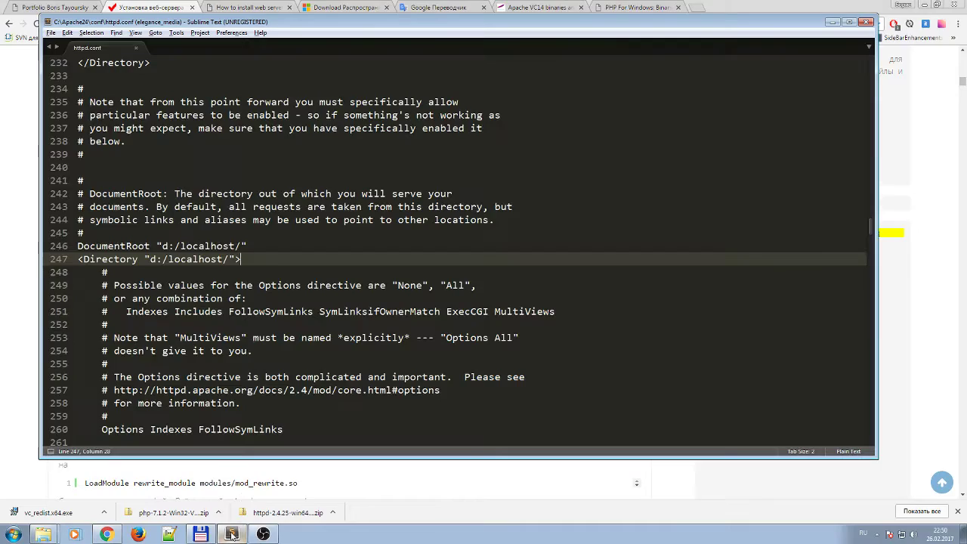
{"action": "left_click", "coordinate": [262, 320]}
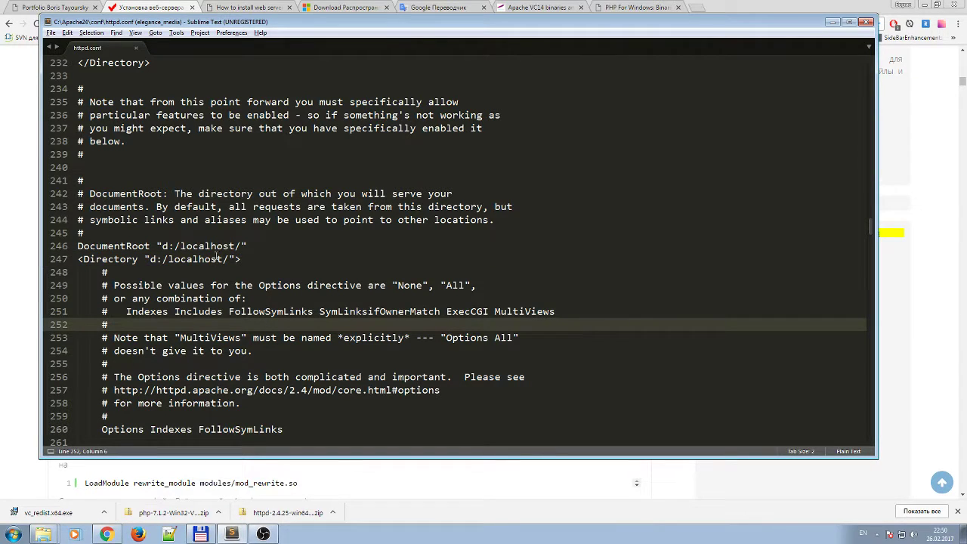
Locate the DirectoryIndex line at line 280 and check the guide's index.php addition.
{"action": "double_click", "coordinate": [171, 259]}
{"action": "left_click", "coordinate": [168, 259]}
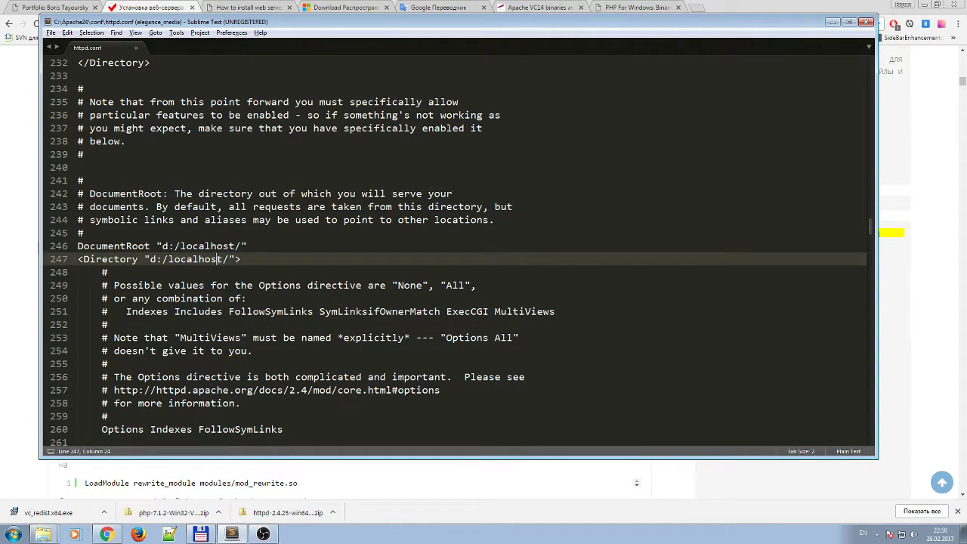
{"action": "mouse_move", "coordinate": [168, 259]}
{"action": "left_mouse_down"}
{"action": "mouse_move", "coordinate": [189, 260]}
{"action": "mouse_move", "coordinate": [168, 259]}
{"action": "left_mouse_up"}
{"action": "scroll", "coordinate": [243, 313], "scroll_direction": "down", "scroll_amount": 2}
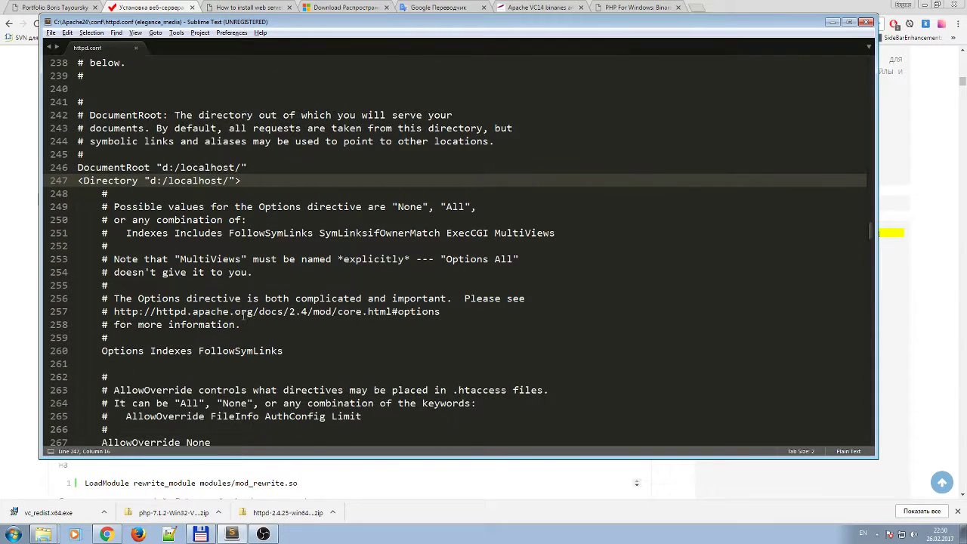
{"action": "scroll", "coordinate": [244, 313], "scroll_direction": "down", "scroll_amount": 3}
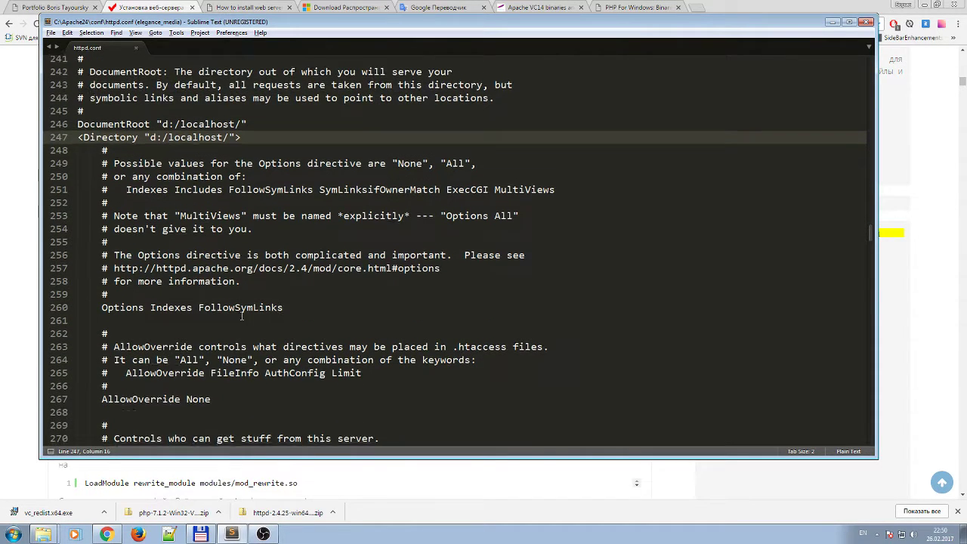
{"action": "scroll", "coordinate": [242, 317], "scroll_direction": "down", "scroll_amount": 5}
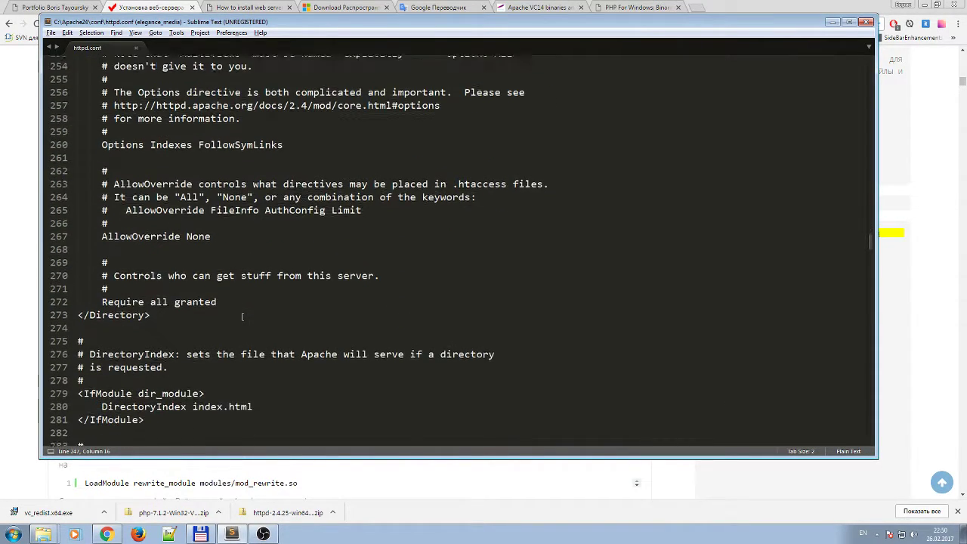
{"action": "left_click", "coordinate": [156, 298]}
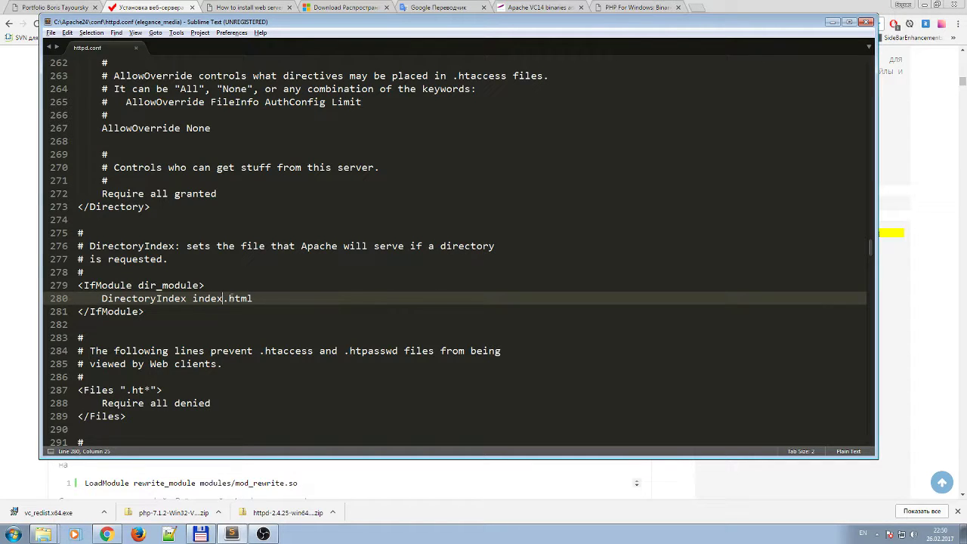
{"action": "key", "text": "Left"}
{"action": "key", "text": "Left"}
{"action": "key", "text": "Left"}
{"action": "left_click", "coordinate": [153, 6]}
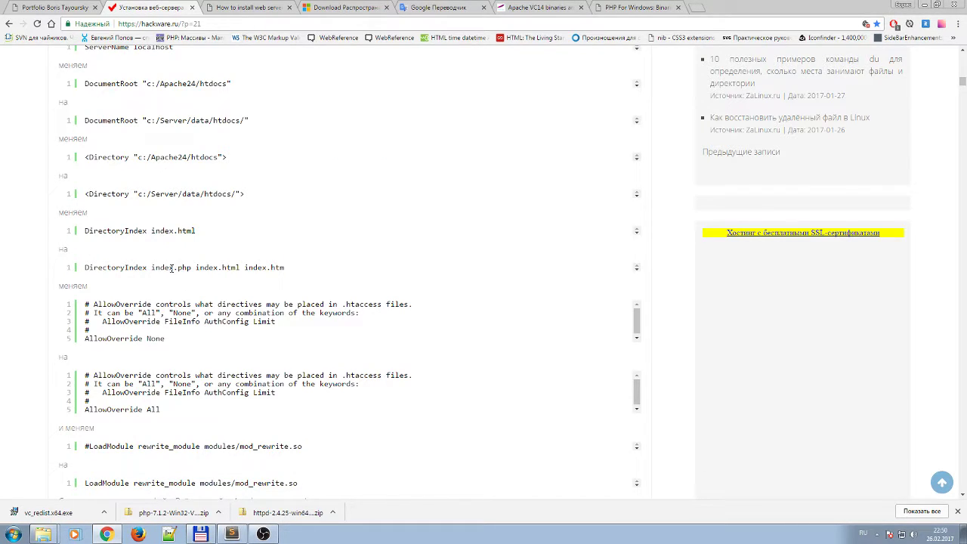
{"action": "left_click_drag", "start_coordinate": [191, 267], "coordinate": [154, 268]}
{"action": "key", "text": "ctrl+c"}
{"action": "left_click", "coordinate": [184, 269]}
Append index.php after index.html on the DirectoryIndex line and save httpd.conf.
{"action": "left_click", "coordinate": [231, 534]}
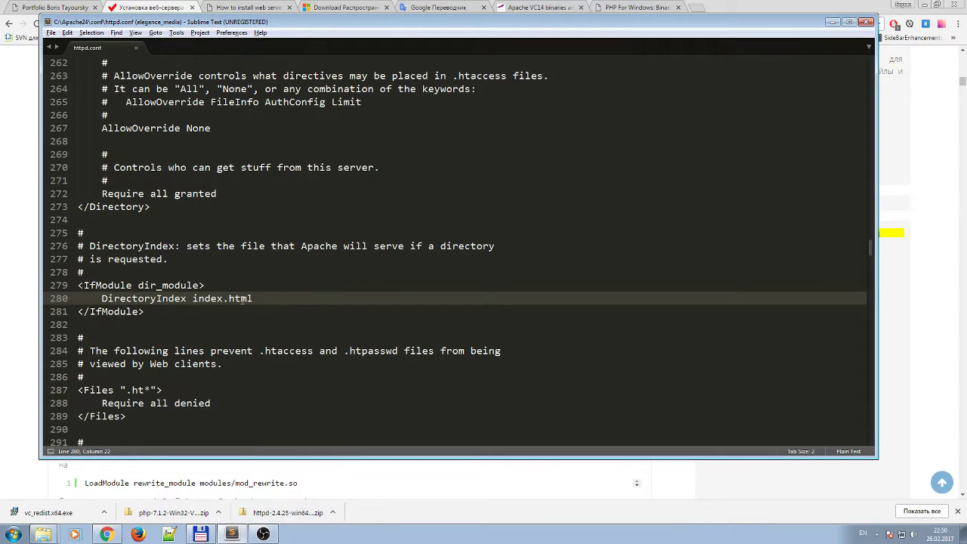
{"action": "left_click", "coordinate": [254, 298]}
{"action": "key", "text": "ctrl+v"}
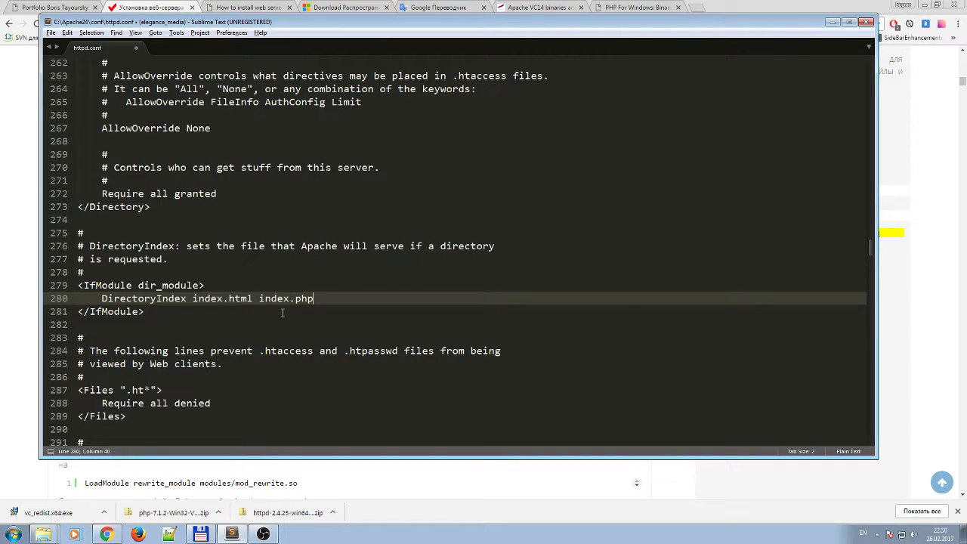
{"action": "double_click", "coordinate": [276, 299]}
{"action": "left_click", "coordinate": [294, 298]}
{"action": "key", "text": "ctrl+s"}
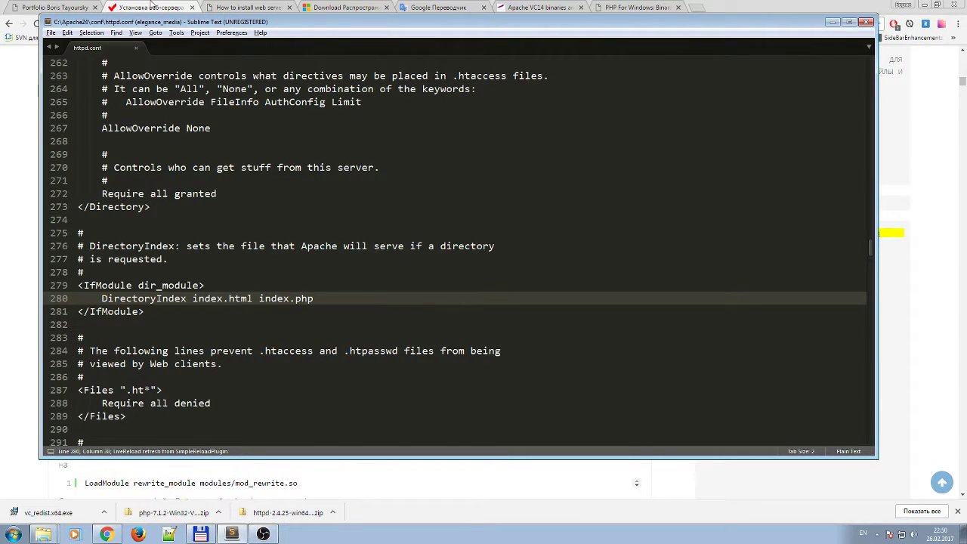
{"action": "left_click", "coordinate": [151, 6]}
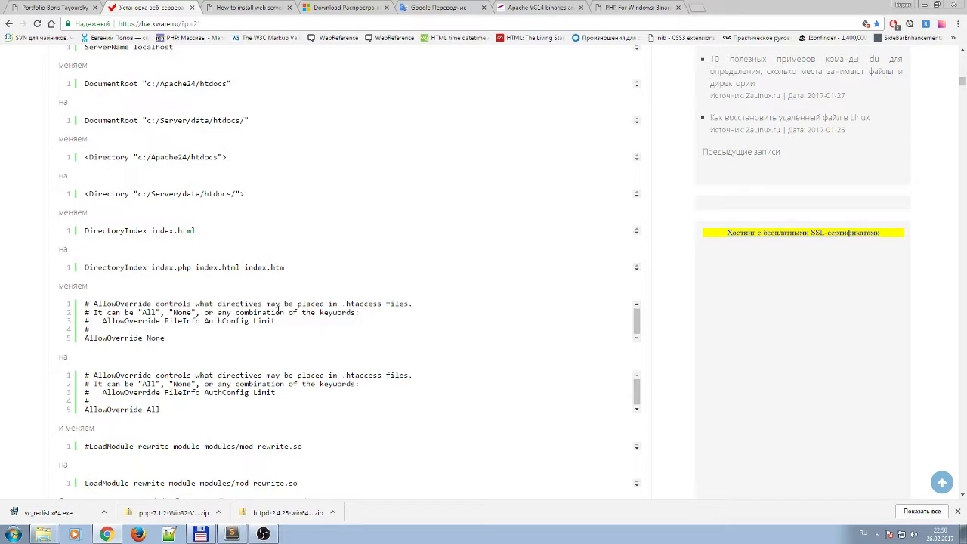
Scroll the hackware.ru guide to its AllowOverride snippet and select the AllowOverride None line.
{"action": "scroll", "coordinate": [278, 309], "scroll_direction": "down", "scroll_amount": 2}
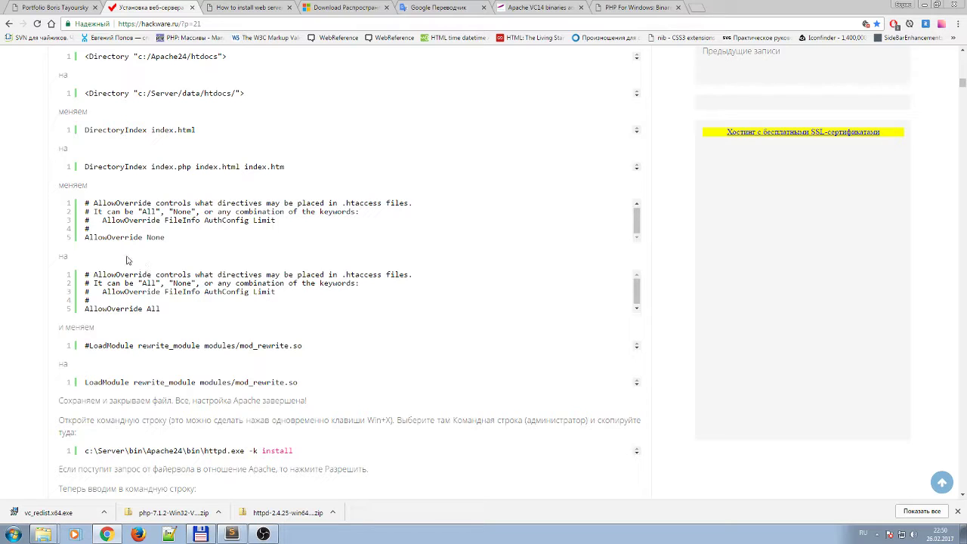
{"action": "left_click_drag", "start_coordinate": [142, 237], "coordinate": [93, 237]}
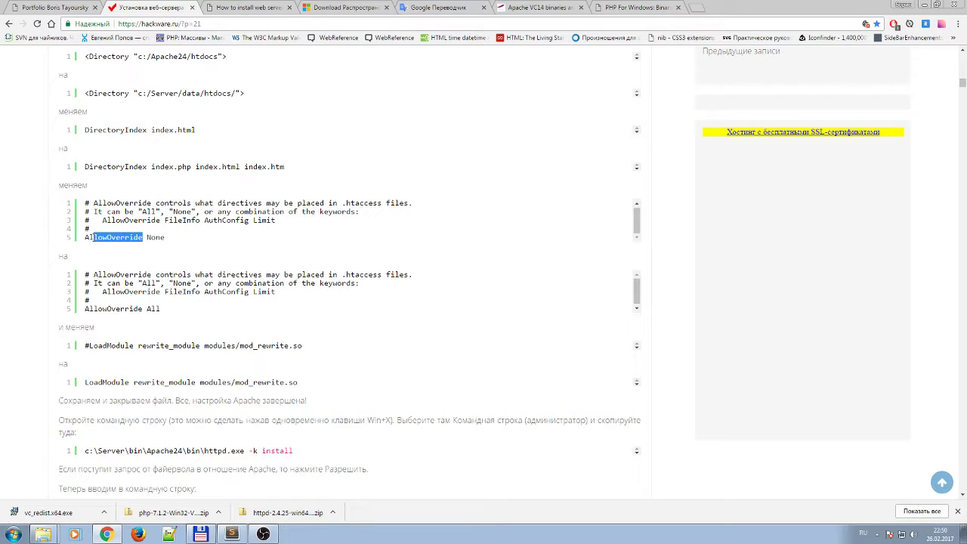
{"action": "left_click", "coordinate": [164, 237]}
{"action": "left_click", "coordinate": [72, 7]}
{"action": "left_click", "coordinate": [229, 7]}
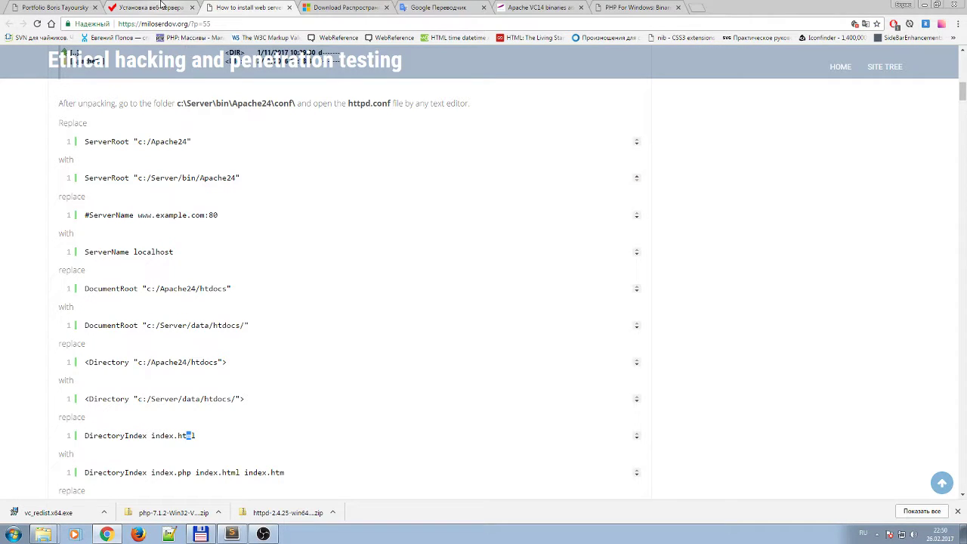
{"action": "left_click", "coordinate": [151, 6]}
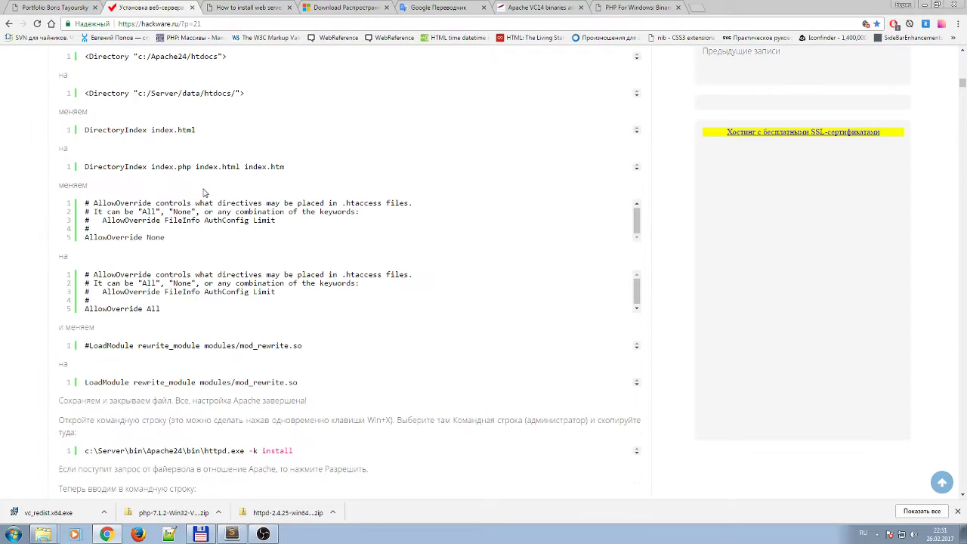
{"action": "scroll", "coordinate": [202, 266], "scroll_direction": "down", "scroll_amount": 1}
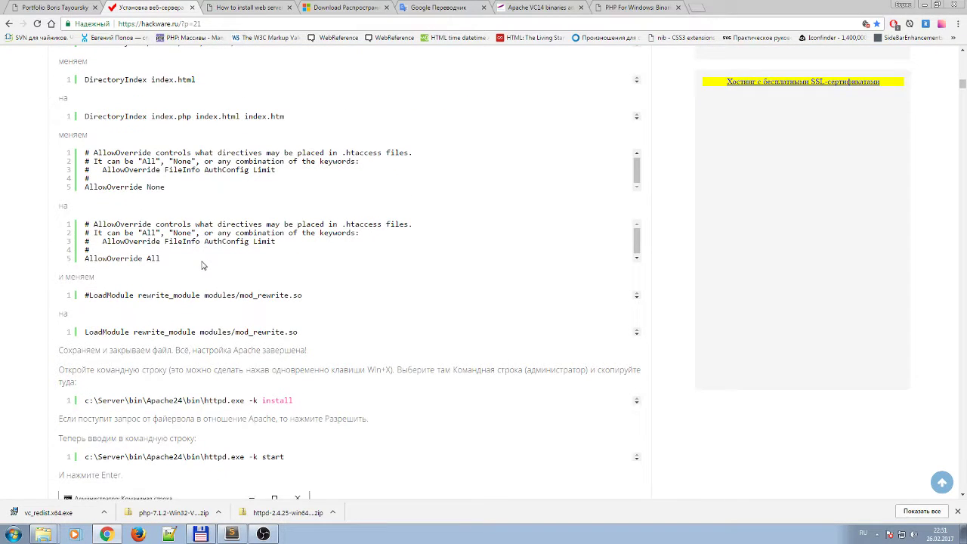
{"action": "scroll", "coordinate": [202, 265], "scroll_direction": "up", "scroll_amount": 1}
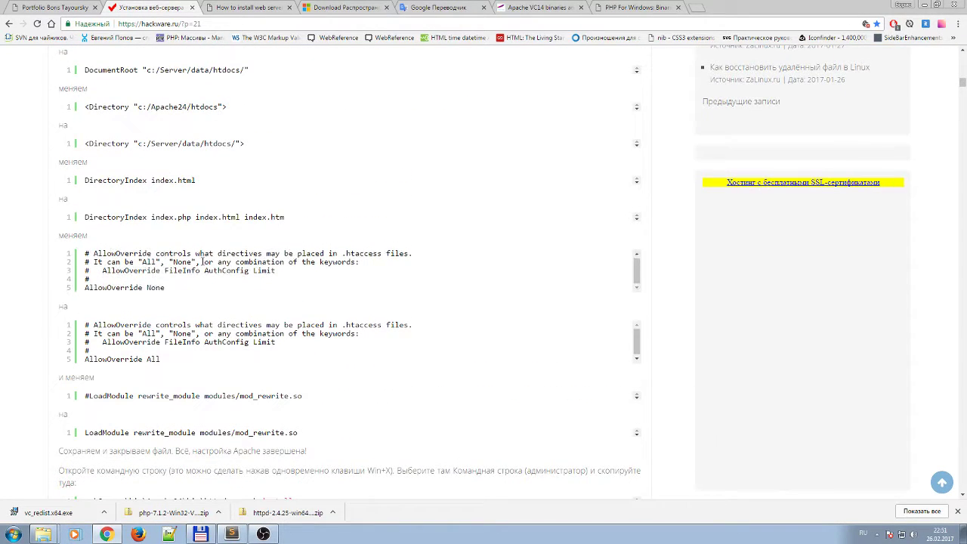
{"action": "scroll", "coordinate": [202, 261], "scroll_direction": "down", "scroll_amount": 1}
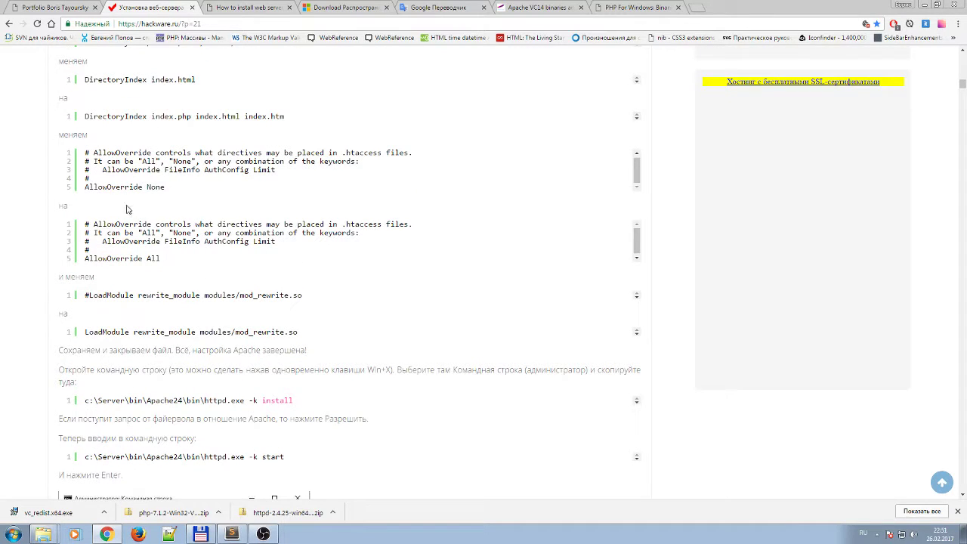
{"action": "left_click_drag", "start_coordinate": [86, 186], "coordinate": [167, 190]}
{"action": "key", "text": "ctrl+c"}
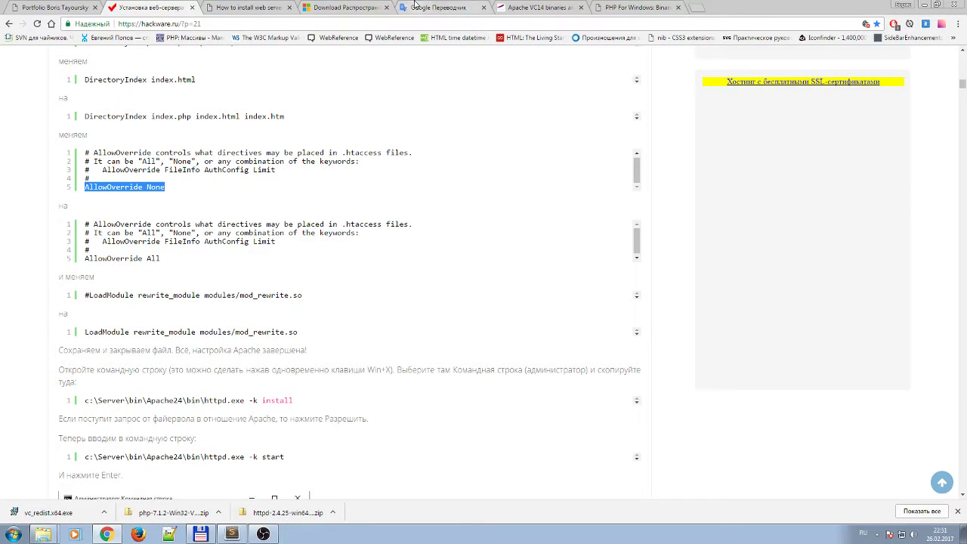
Paste AllowOverride None into Google Translate as the source text.
{"action": "left_click", "coordinate": [423, 7]}
{"action": "key", "text": "ctrl+a"}
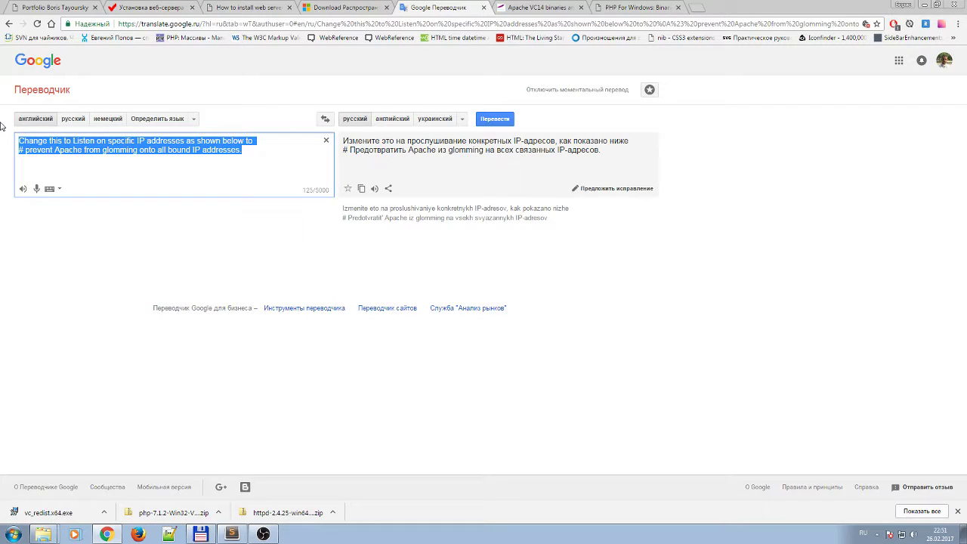
{"action": "key", "text": "ctrl+v"}
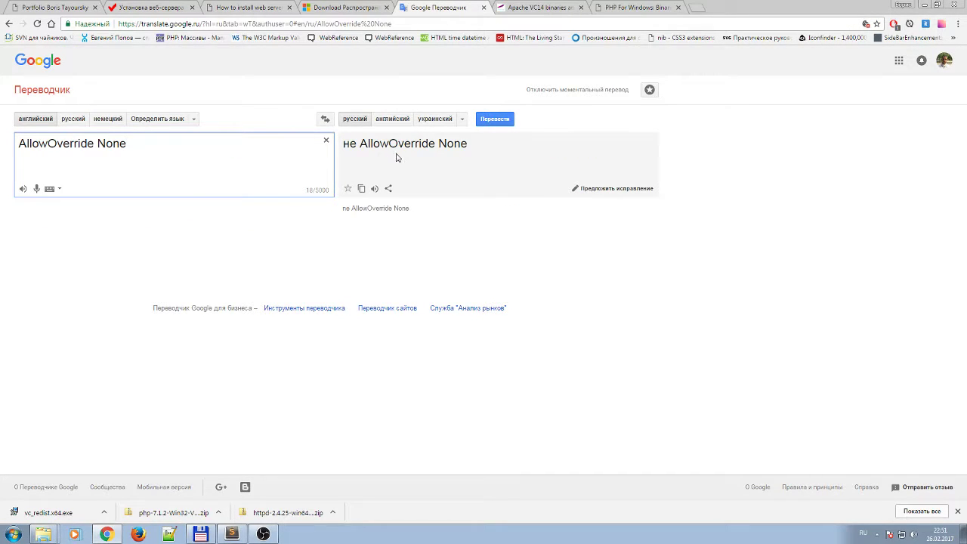
{"action": "left_click", "coordinate": [50, 143]}
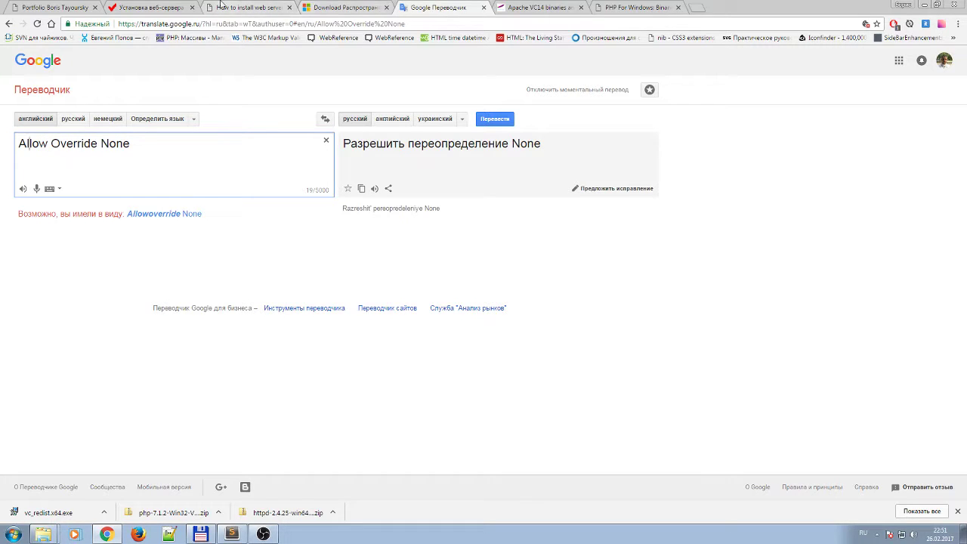
{"action": "left_click", "coordinate": [148, 7]}
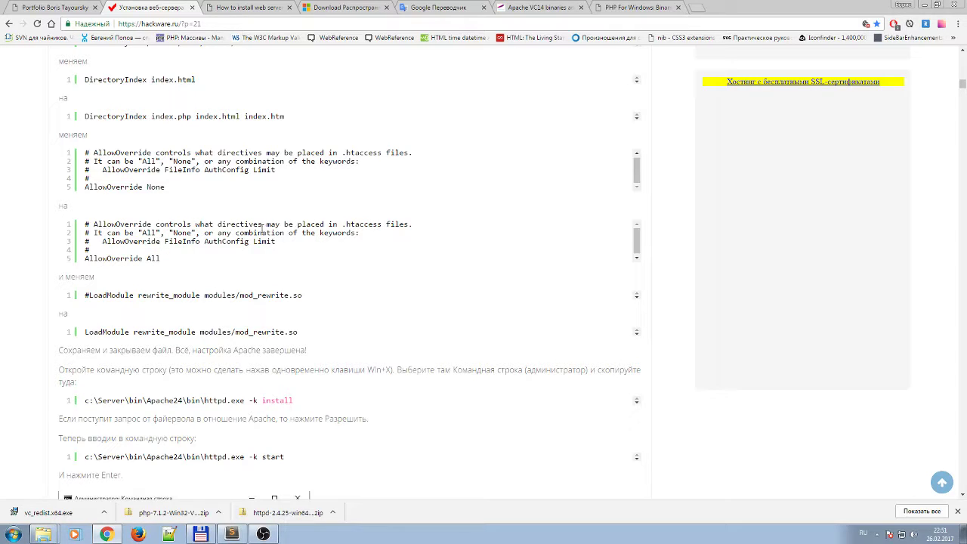
Translate the snippet's three AllowOverride comment lines, checking alternatives for .htaccess.
{"action": "double_click", "coordinate": [359, 231]}
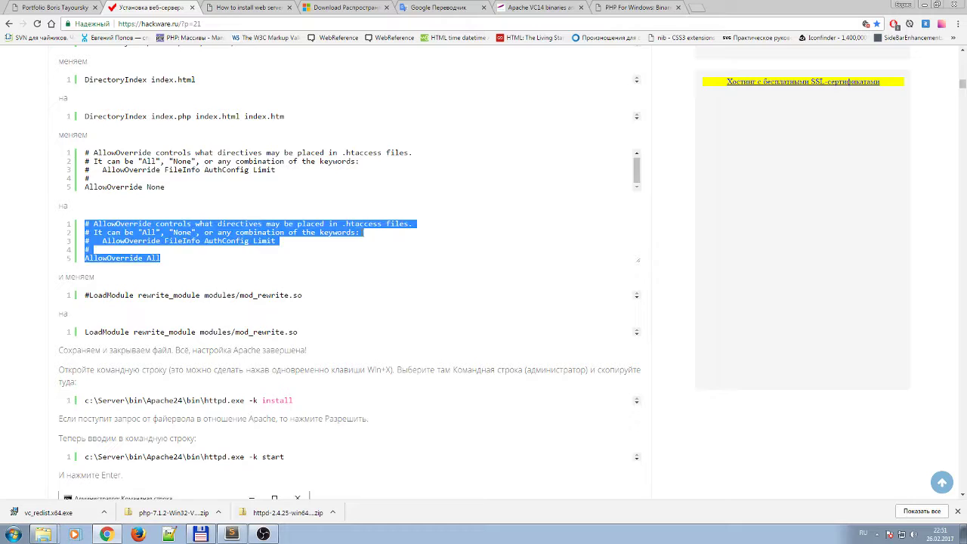
{"action": "left_click", "coordinate": [235, 225]}
{"action": "left_click_drag", "start_coordinate": [277, 241], "coordinate": [92, 224]}
{"action": "key", "text": "ctrl+c"}
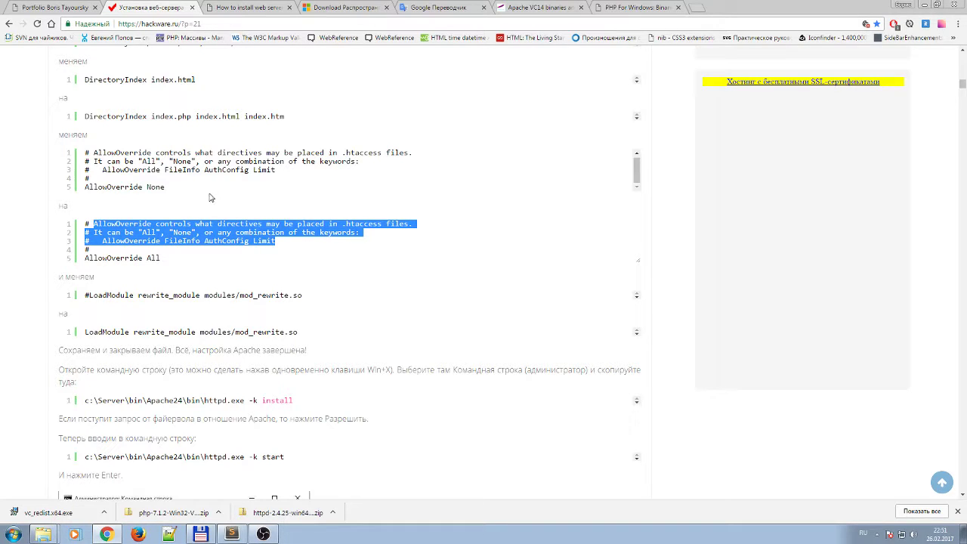
{"action": "left_click", "coordinate": [439, 8]}
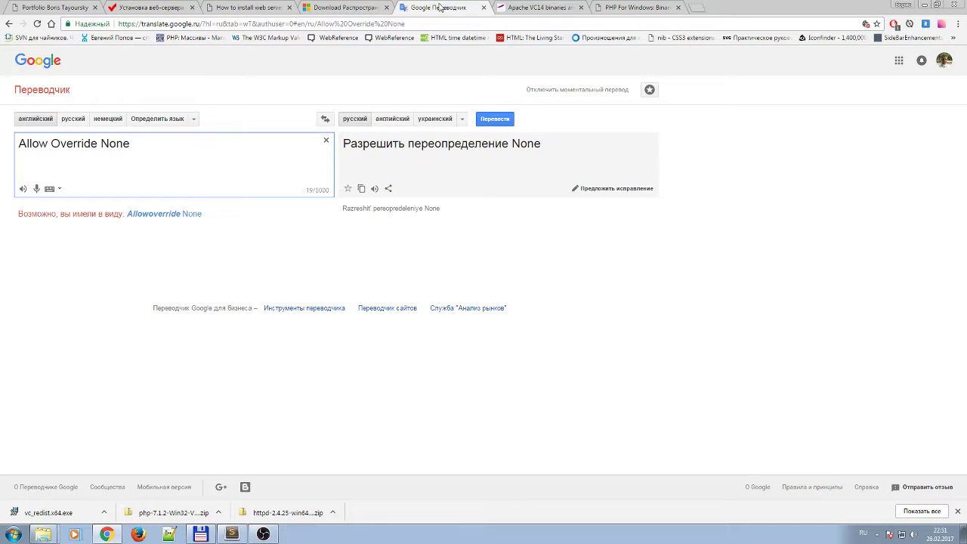
{"action": "left_click_drag", "start_coordinate": [162, 166], "coordinate": [18, 143]}
{"action": "key", "text": "ctrl+v"}
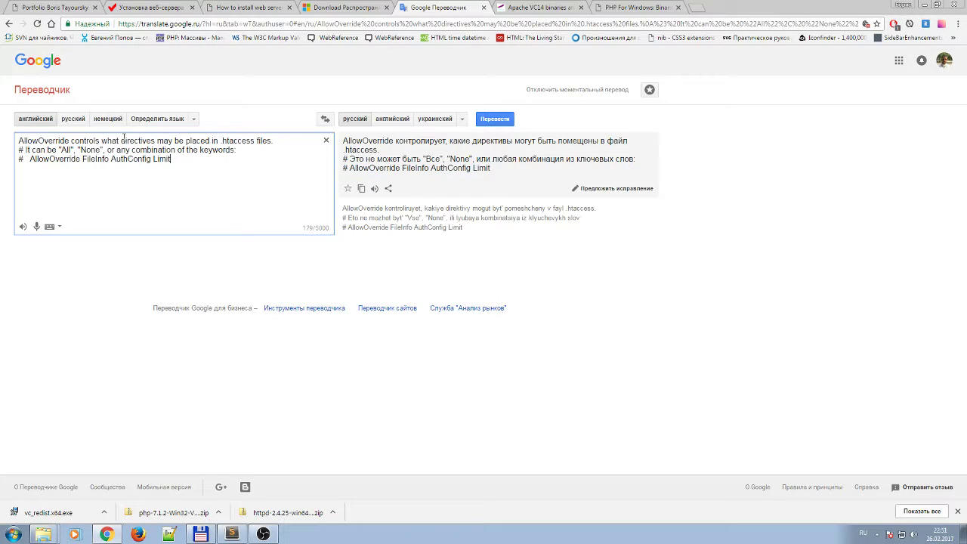
{"action": "left_click_drag", "start_coordinate": [255, 142], "coordinate": [212, 142]}
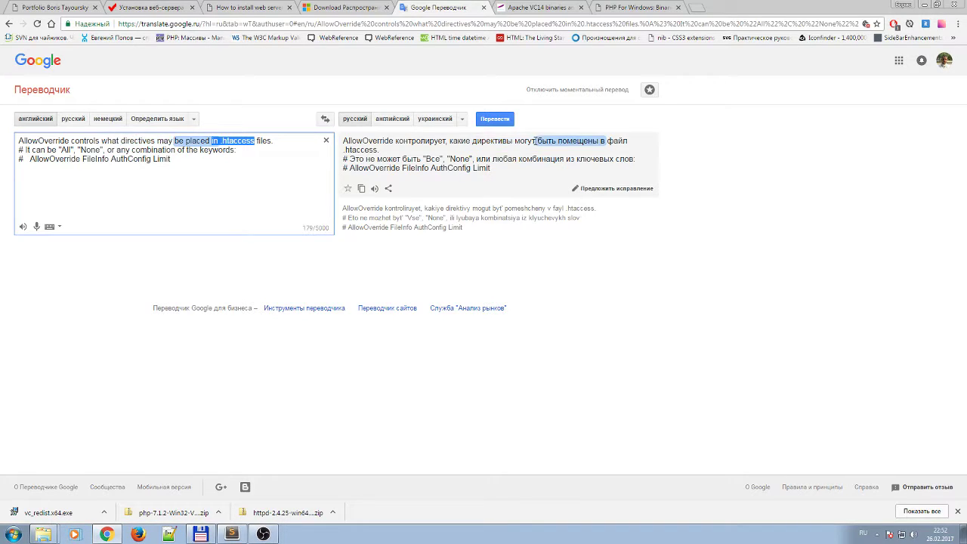
{"action": "left_click", "coordinate": [376, 151]}
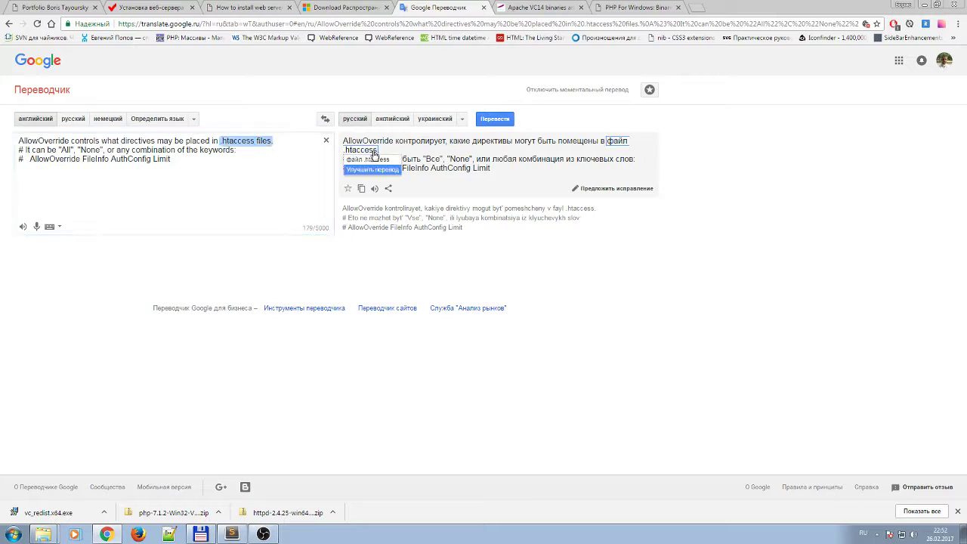
{"action": "left_click", "coordinate": [427, 159]}
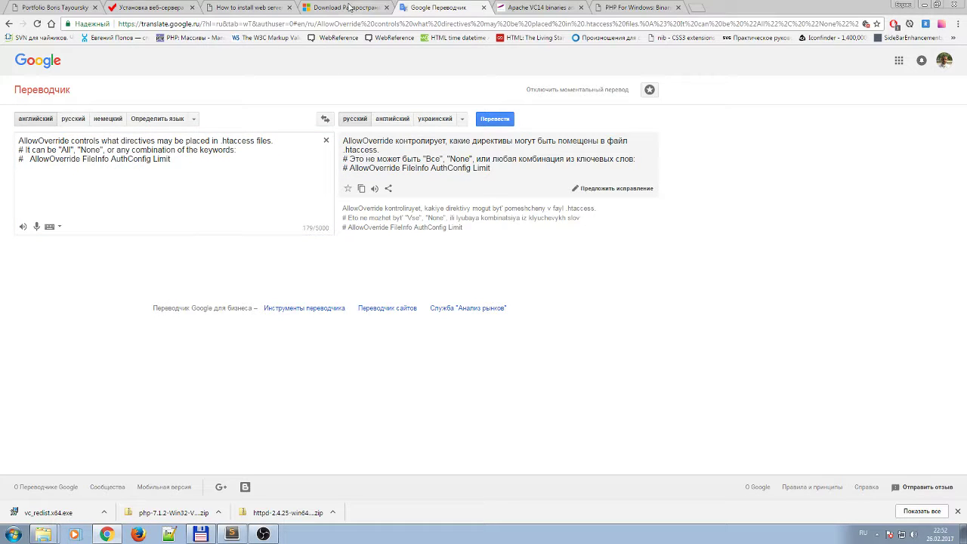
{"action": "left_click", "coordinate": [153, 7]}
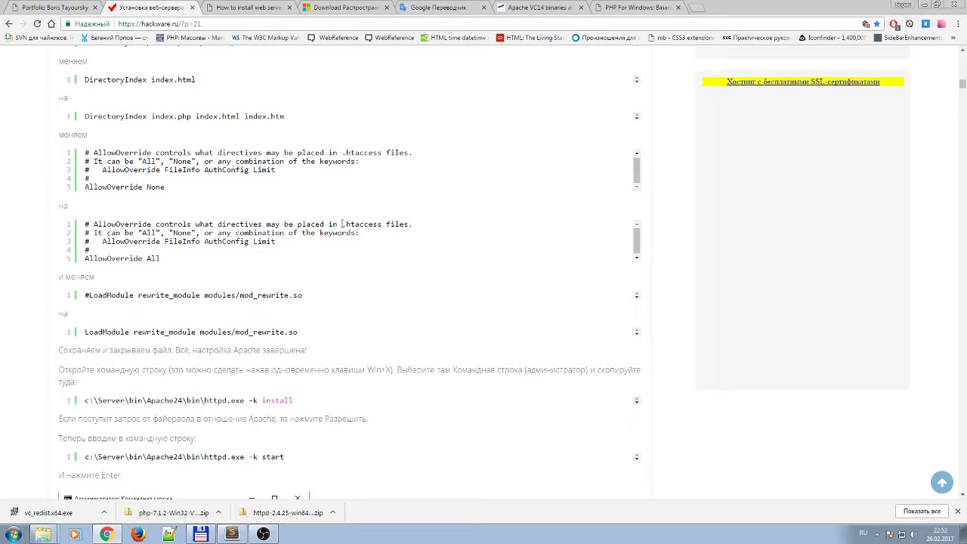
{"action": "left_click_drag", "start_coordinate": [342, 224], "coordinate": [384, 226]}
{"action": "left_click", "coordinate": [349, 226]}
{"action": "left_click_drag", "start_coordinate": [342, 225], "coordinate": [382, 227]}
Return to httpd.conf at the DirectoryIndex block (line 281) and scroll down through the log settings.
{"action": "double_click", "coordinate": [154, 259]}
{"action": "left_click", "coordinate": [126, 260]}
{"action": "left_click", "coordinate": [232, 534]}
{"action": "left_click", "coordinate": [244, 310]}
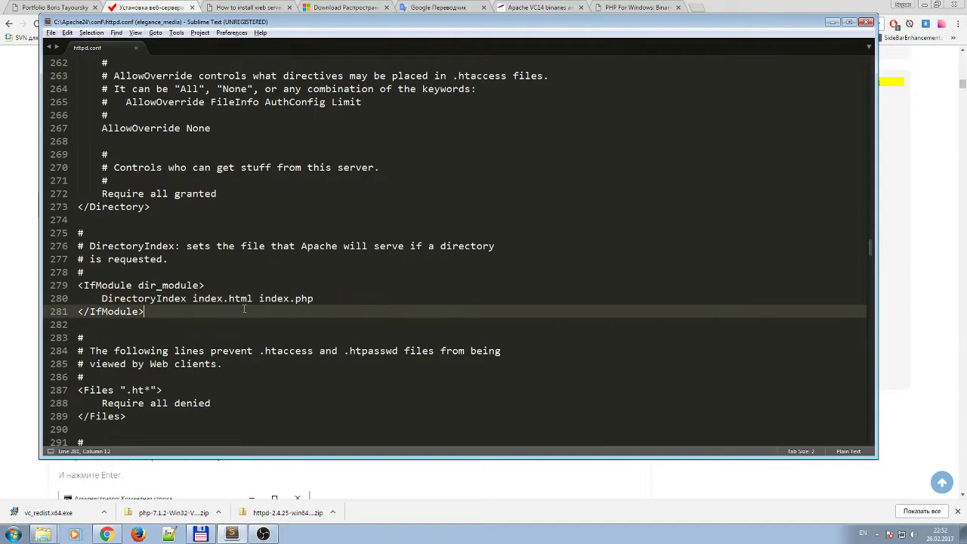
{"action": "scroll", "coordinate": [265, 321], "scroll_direction": "down", "scroll_amount": 1}
{"action": "scroll", "coordinate": [265, 321], "scroll_direction": "down", "scroll_amount": 3}
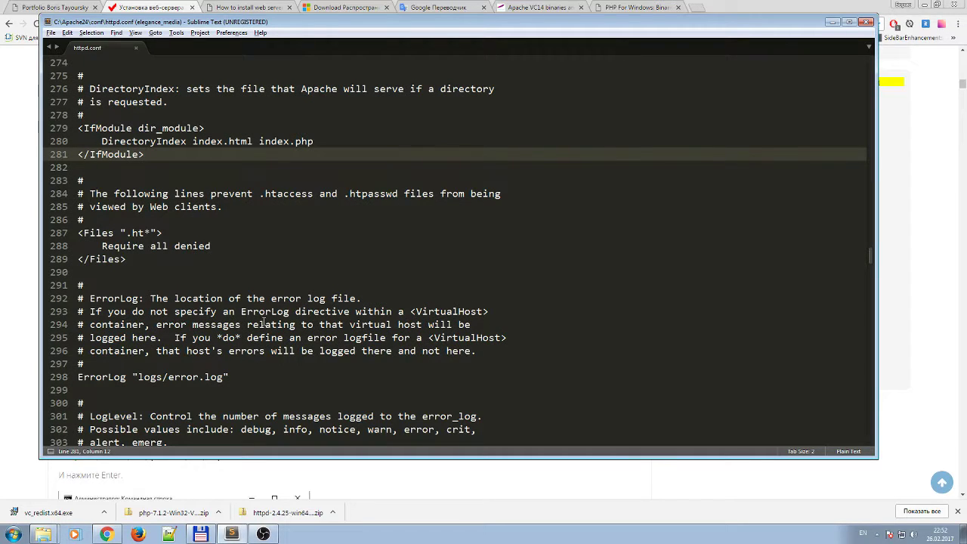
{"action": "scroll", "coordinate": [263, 321], "scroll_direction": "down", "scroll_amount": 8}
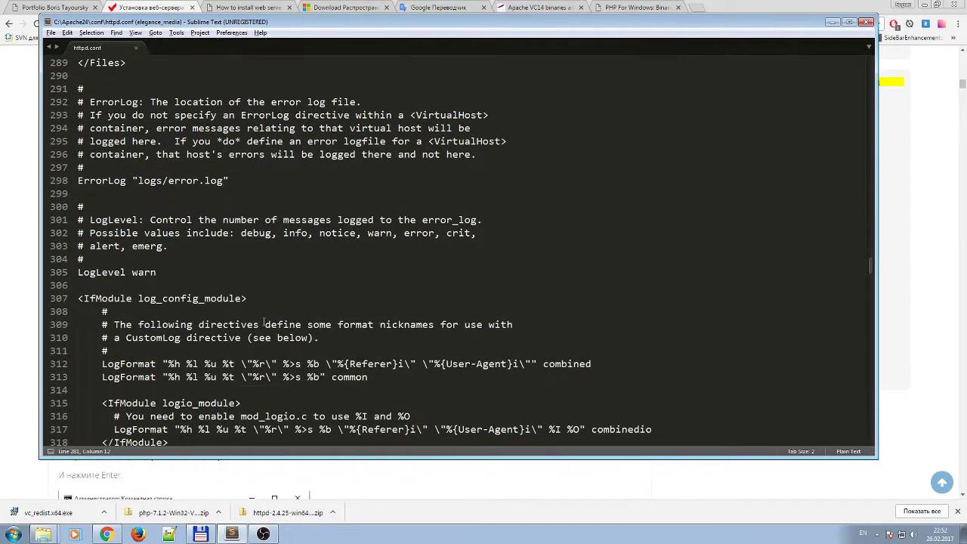
{"action": "scroll", "coordinate": [263, 321], "scroll_direction": "down", "scroll_amount": 5}
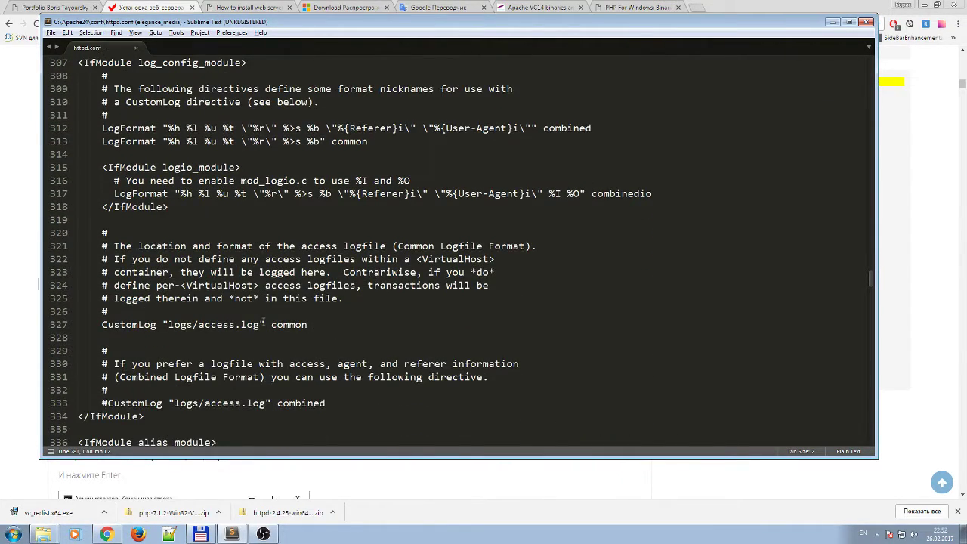
{"action": "scroll", "coordinate": [263, 321], "scroll_direction": "down", "scroll_amount": 3}
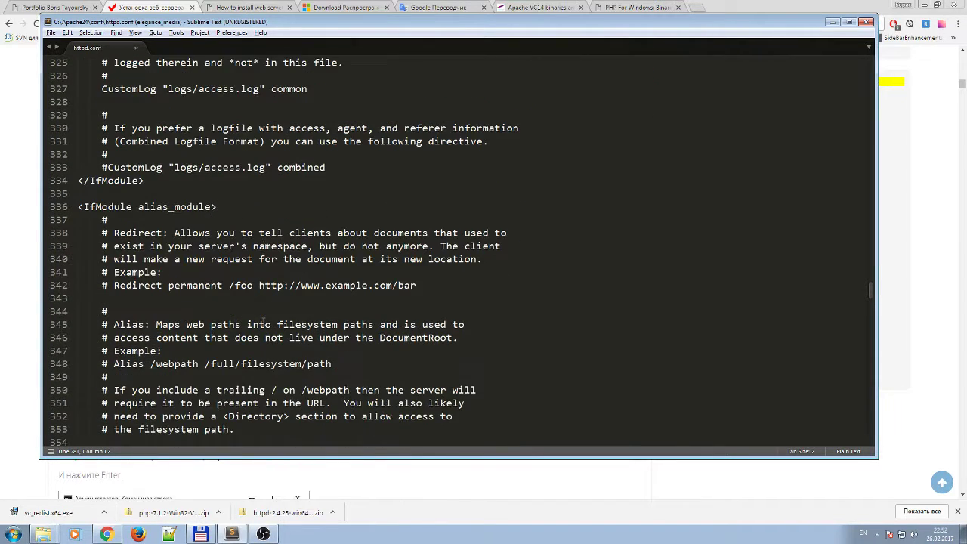
{"action": "scroll", "coordinate": [263, 321], "scroll_direction": "down", "scroll_amount": 1}
Inspect the access.log path on line 333 and the "c:/Apache24/cgi-bin/" ScriptAlias on line 363.
{"action": "left_click", "coordinate": [187, 129]}
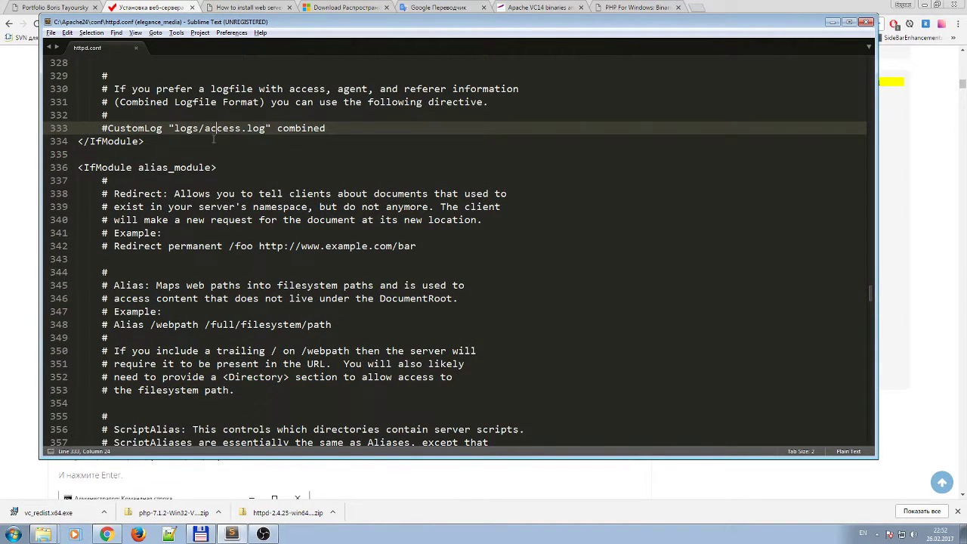
{"action": "key", "text": "Right"}
{"action": "key", "text": "Right"}
{"action": "key", "text": "Right"}
{"action": "key", "text": "Right"}
{"action": "key", "text": "Right"}
{"action": "key", "text": "Right"}
{"action": "key", "text": "Right"}
{"action": "key", "text": "Right"}
{"action": "left_click", "coordinate": [241, 128]}
{"action": "scroll", "coordinate": [217, 285], "scroll_direction": "down", "scroll_amount": 7}
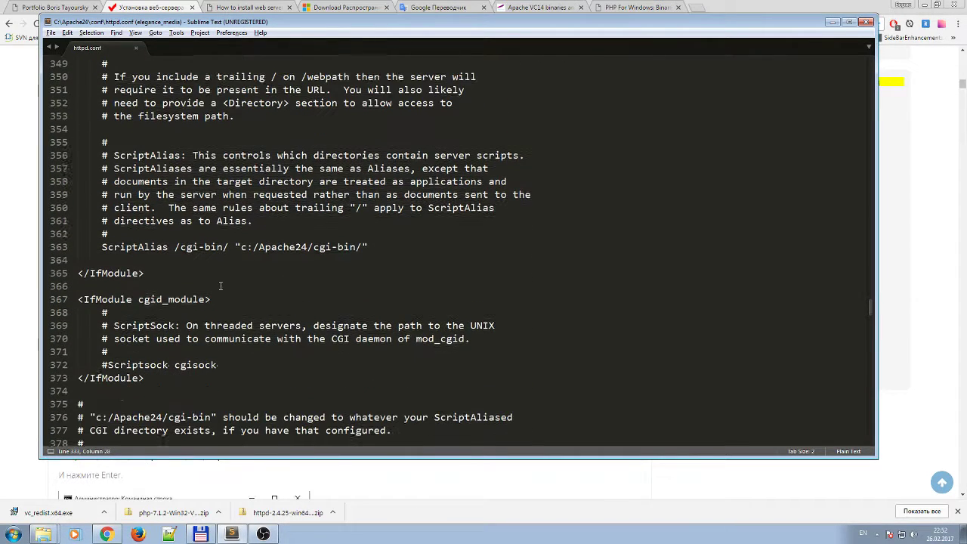
{"action": "left_click", "coordinate": [281, 247]}
{"action": "left_click", "coordinate": [331, 246]}
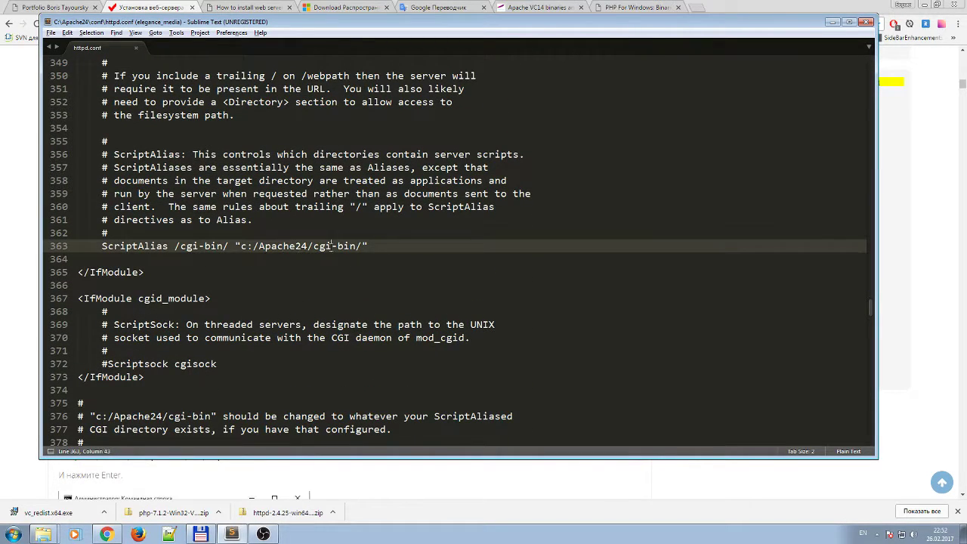
{"action": "left_click", "coordinate": [234, 246]}
{"action": "left_click", "coordinate": [294, 247]}
Highlight cgi in the cgi-bin path, then scroll on toward the cgi-bin Directory section.
{"action": "scroll", "coordinate": [191, 321], "scroll_direction": "down", "scroll_amount": 1}
{"action": "double_click", "coordinate": [317, 206]}
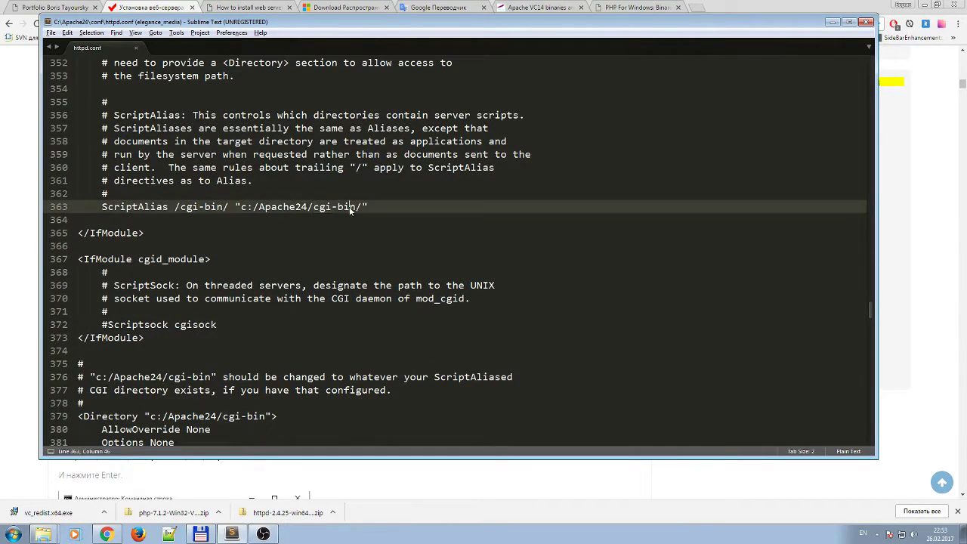
{"action": "double_click", "coordinate": [353, 207]}
{"action": "double_click", "coordinate": [322, 206]}
{"action": "left_click", "coordinate": [349, 207]}
{"action": "scroll", "coordinate": [188, 242], "scroll_direction": "down", "scroll_amount": 3}
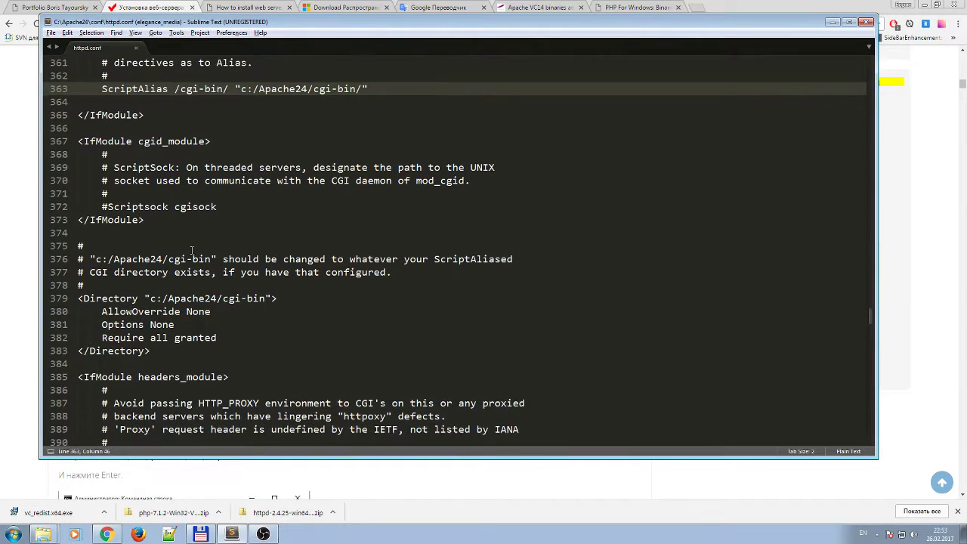